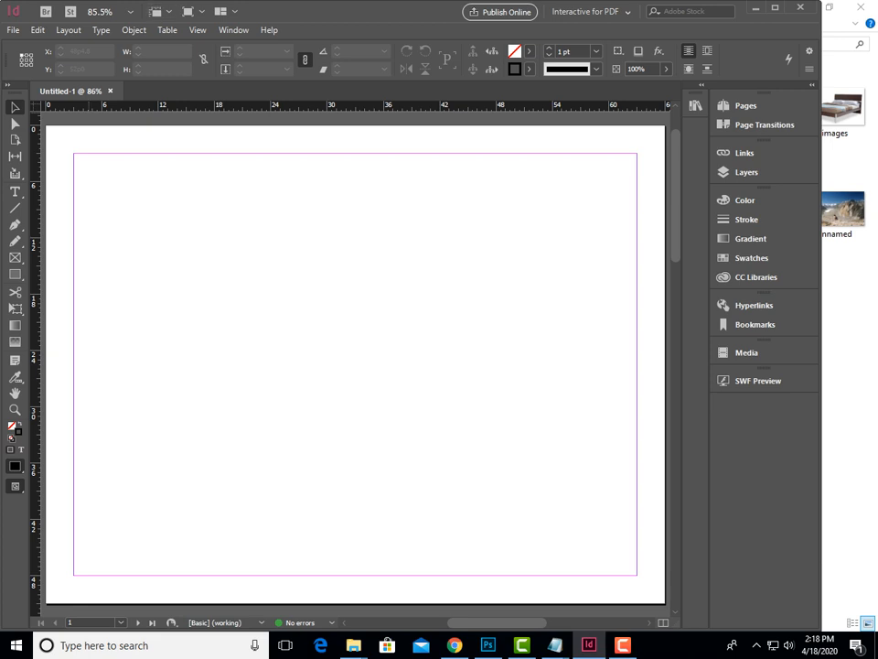
Close the open untitled document and start setting up a new document
{"action": "key", "text": "ctrl+w"}
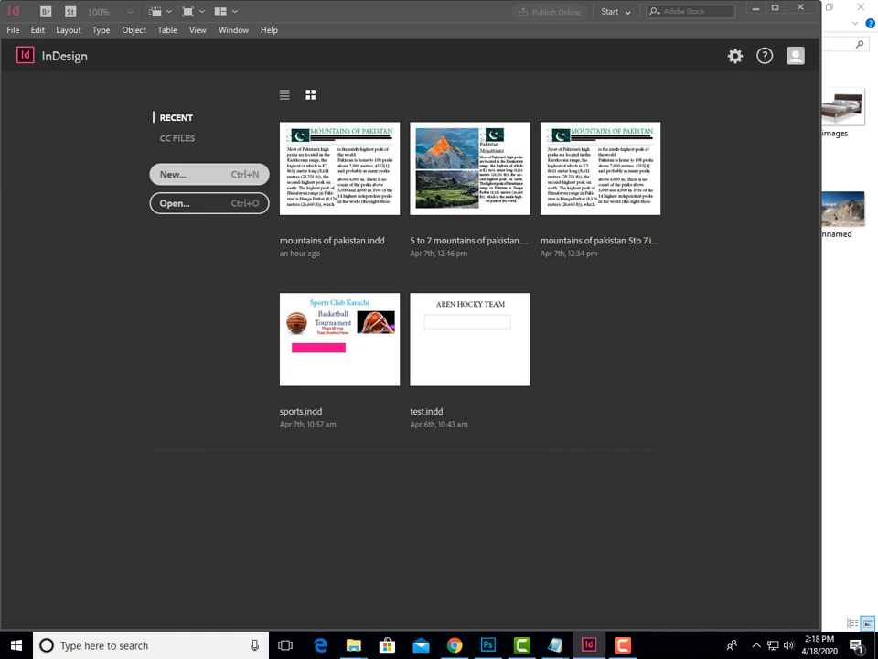
{"action": "left_click", "coordinate": [208, 174]}
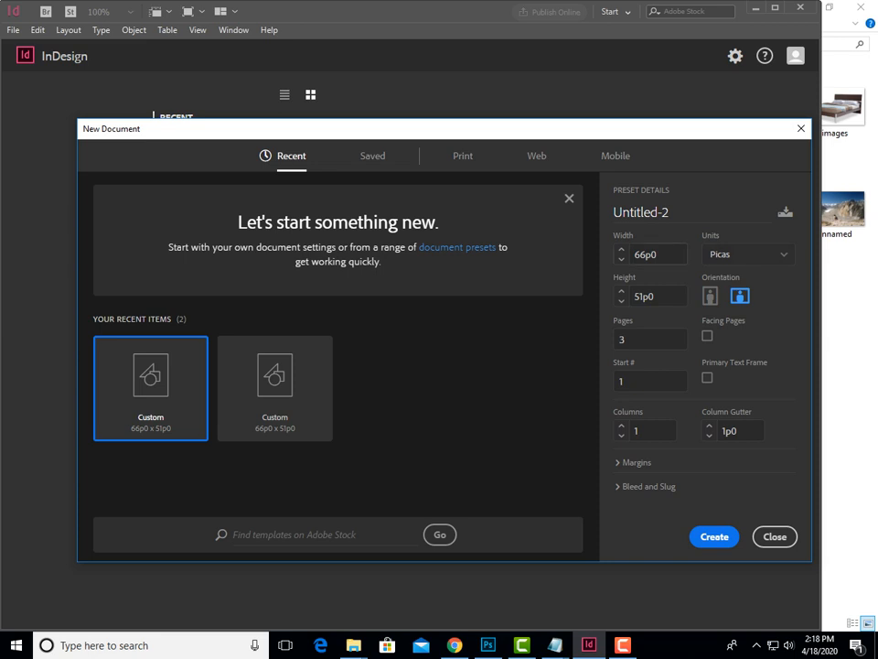
{"action": "left_click_drag", "start_coordinate": [457, 128], "coordinate": [397, 109]}
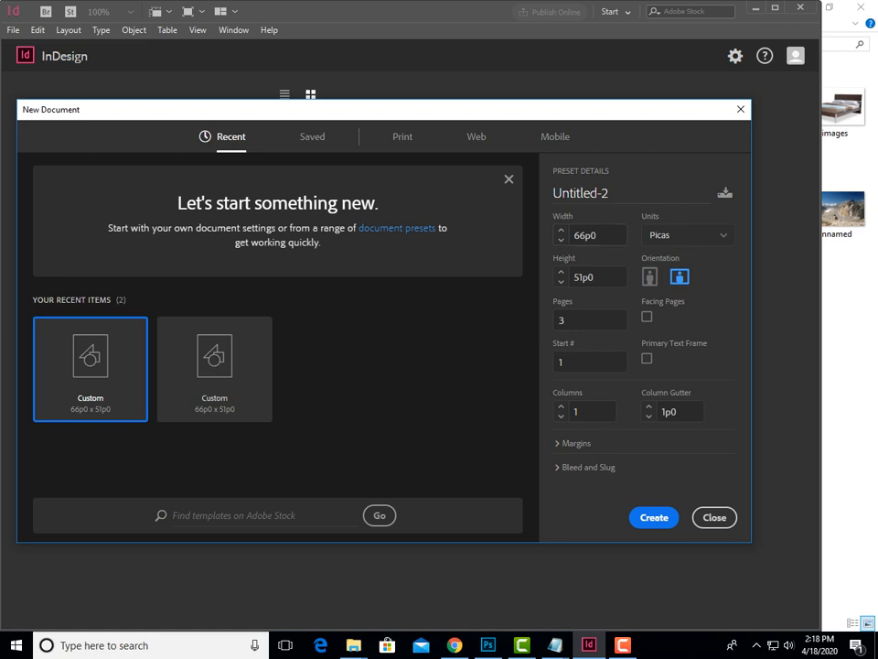
{"action": "left_click", "coordinate": [579, 193]}
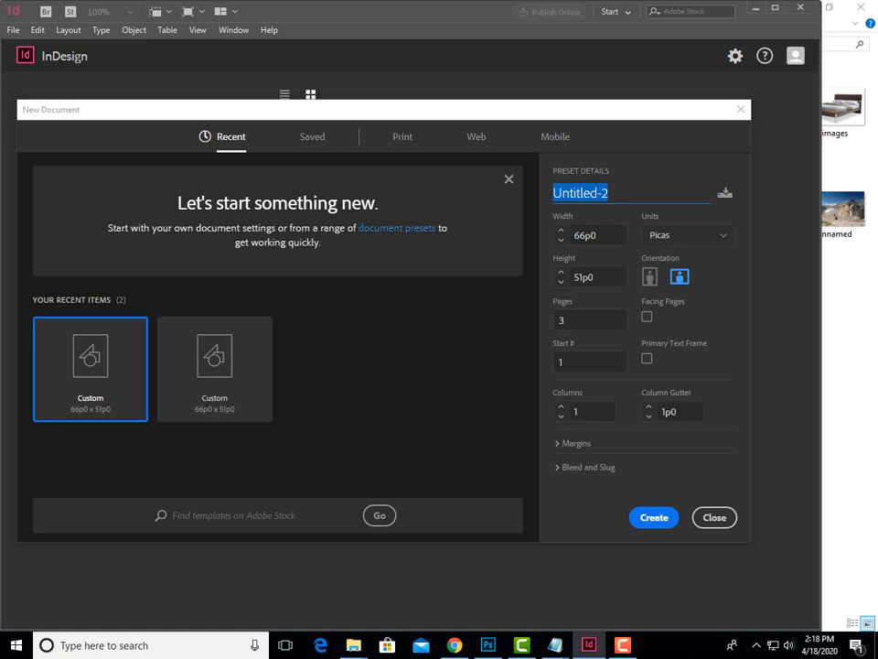
Set the new document to 5 pages with facing pages enabled and create it
{"action": "left_click", "coordinate": [562, 320]}
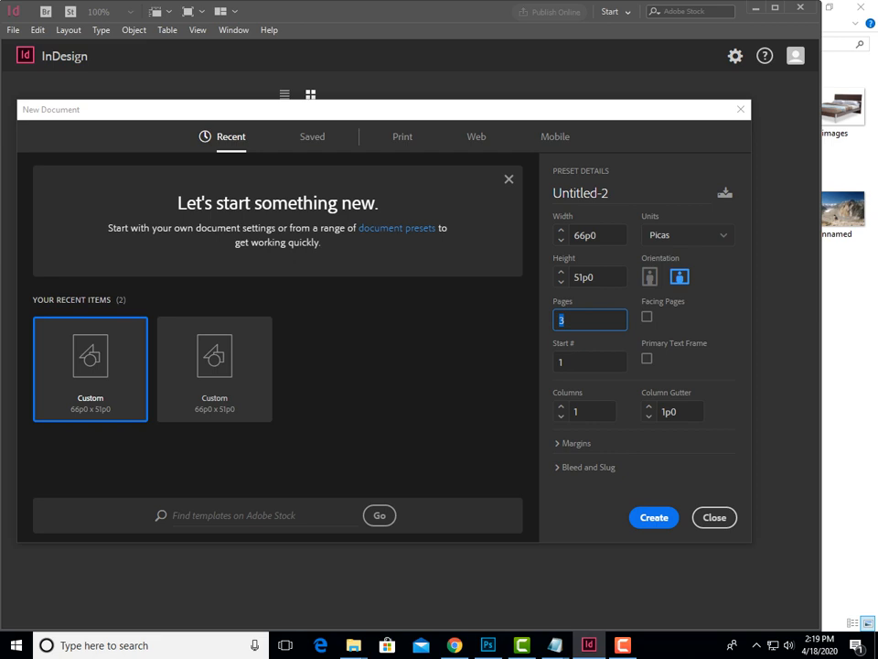
{"action": "type", "text": "4"}
{"action": "key", "text": "BackSpace"}
{"action": "left_click", "coordinate": [647, 317]}
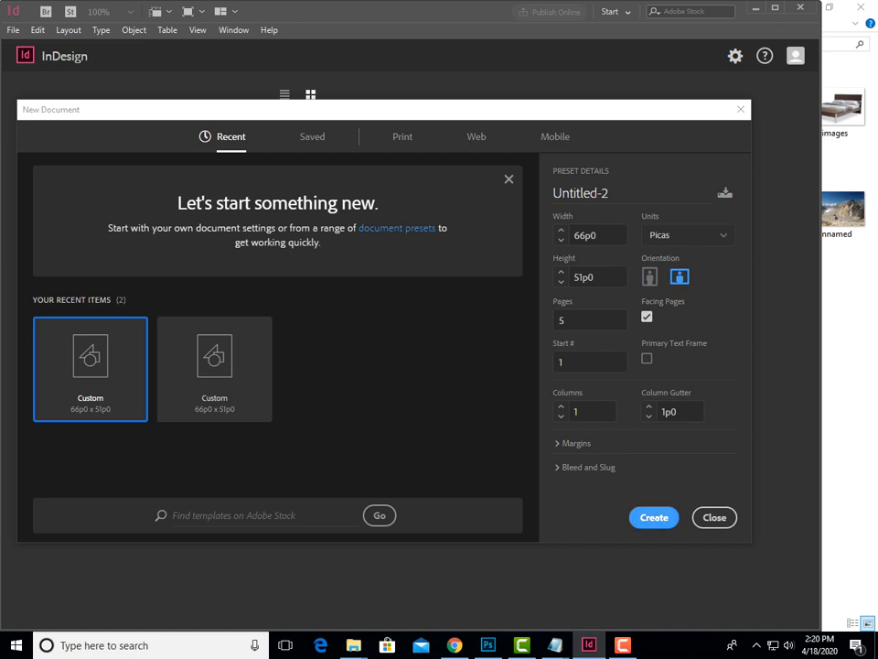
{"action": "left_click", "coordinate": [654, 517]}
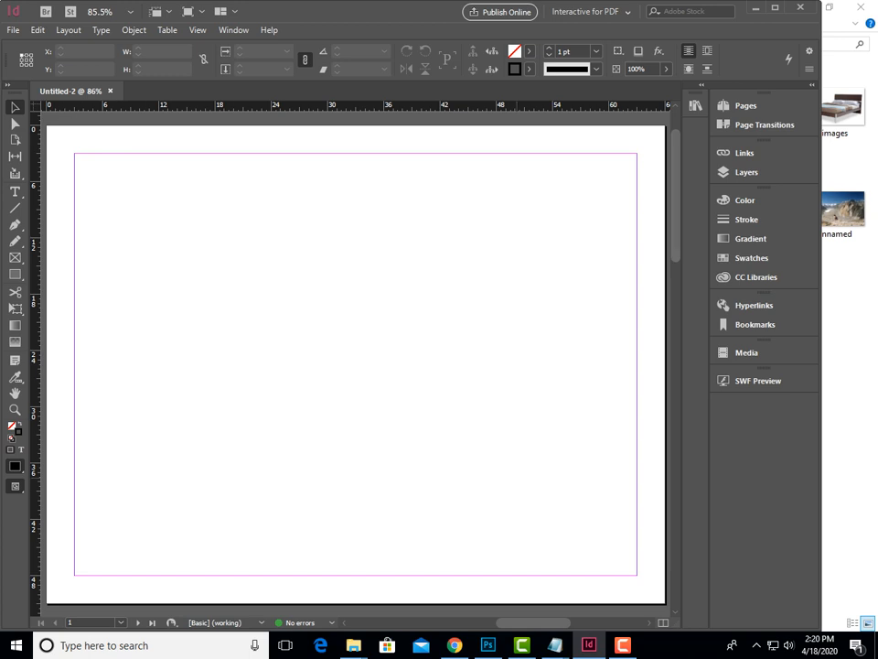
Examine how the facing pages are arranged into spreads across the new document
{"action": "scroll", "coordinate": [357, 356], "scroll_direction": "down", "scroll_amount": 15}
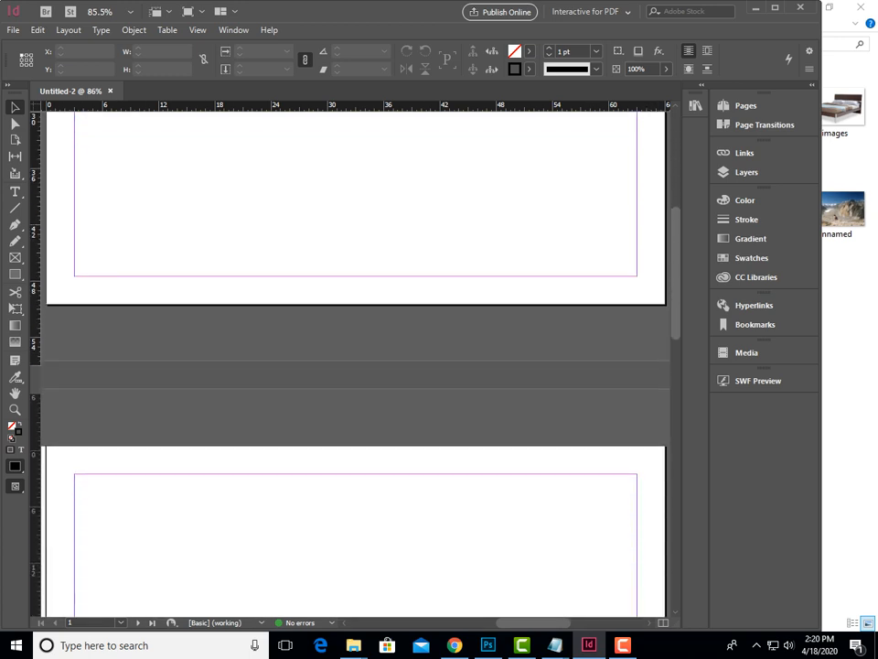
{"action": "scroll", "coordinate": [356, 357], "scroll_direction": "down", "scroll_amount": 5}
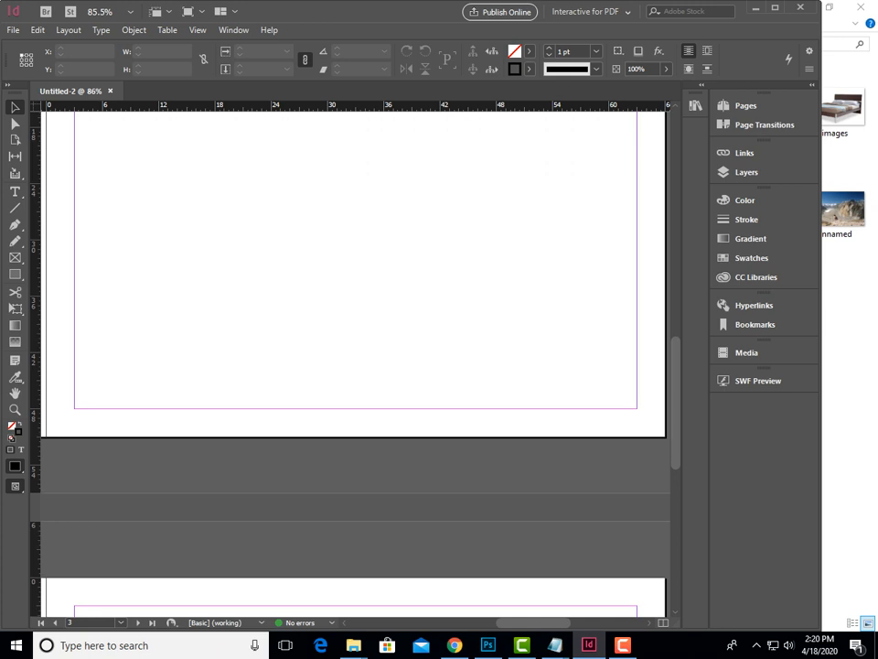
{"action": "left_click_drag", "start_coordinate": [526, 622], "coordinate": [478, 622]}
{"action": "left_click_drag", "start_coordinate": [676, 402], "coordinate": [676, 263]}
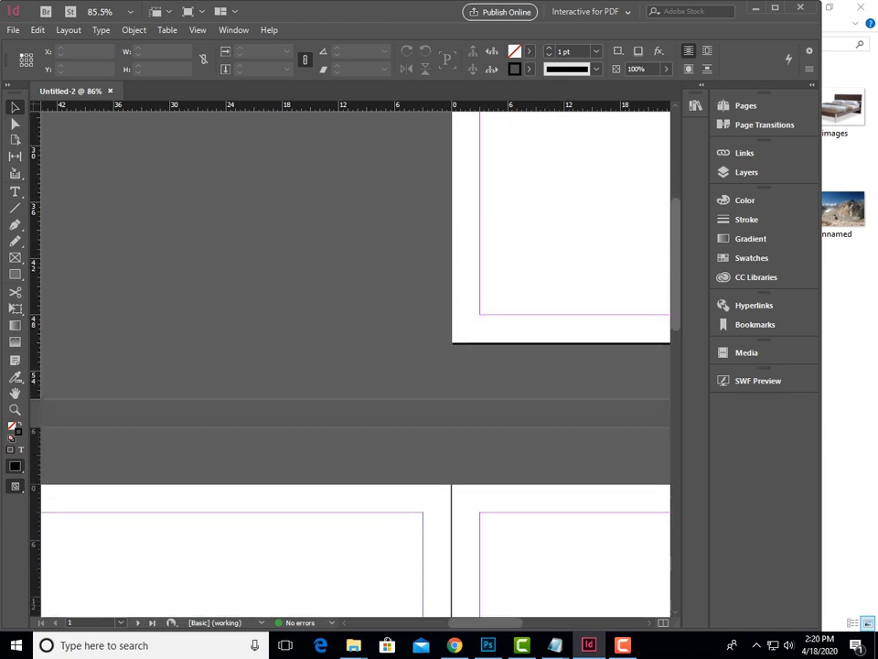
{"action": "left_click_drag", "start_coordinate": [485, 621], "coordinate": [440, 622]}
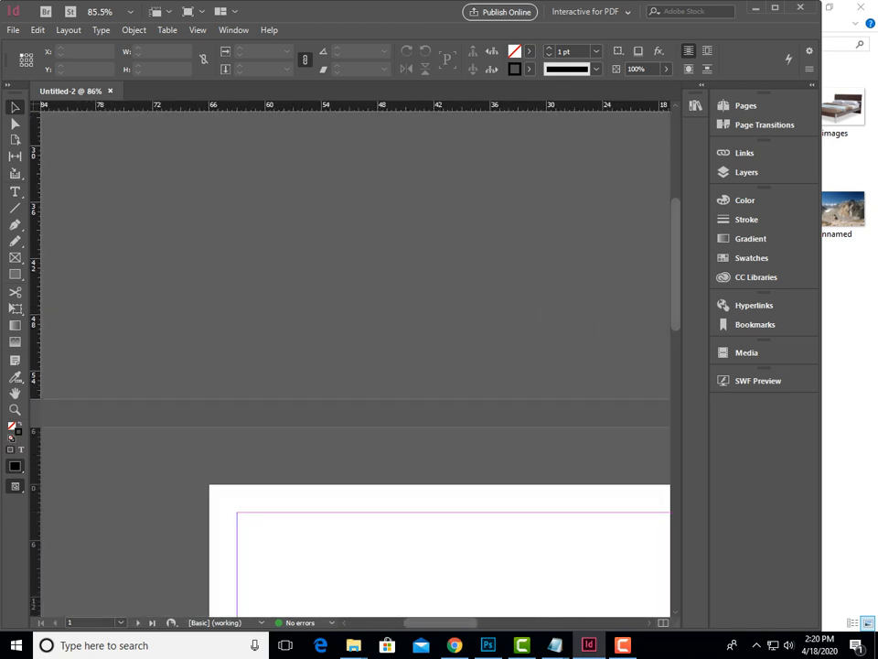
{"action": "scroll", "coordinate": [356, 366], "scroll_direction": "down", "scroll_amount": 15}
{"action": "scroll", "coordinate": [357, 366], "scroll_direction": "up", "scroll_amount": 15}
{"action": "scroll", "coordinate": [356, 366], "scroll_direction": "up", "scroll_amount": 5}
{"action": "scroll", "coordinate": [357, 366], "scroll_direction": "down", "scroll_amount": 5}
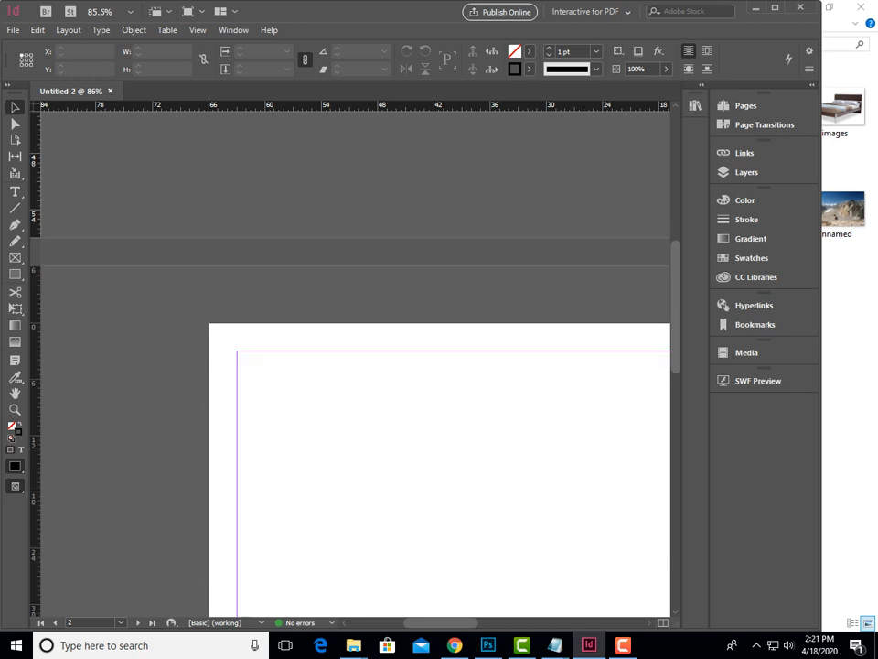
Bring up the page overview and go to the spread with pages 2-3
{"action": "left_click", "coordinate": [744, 105]}
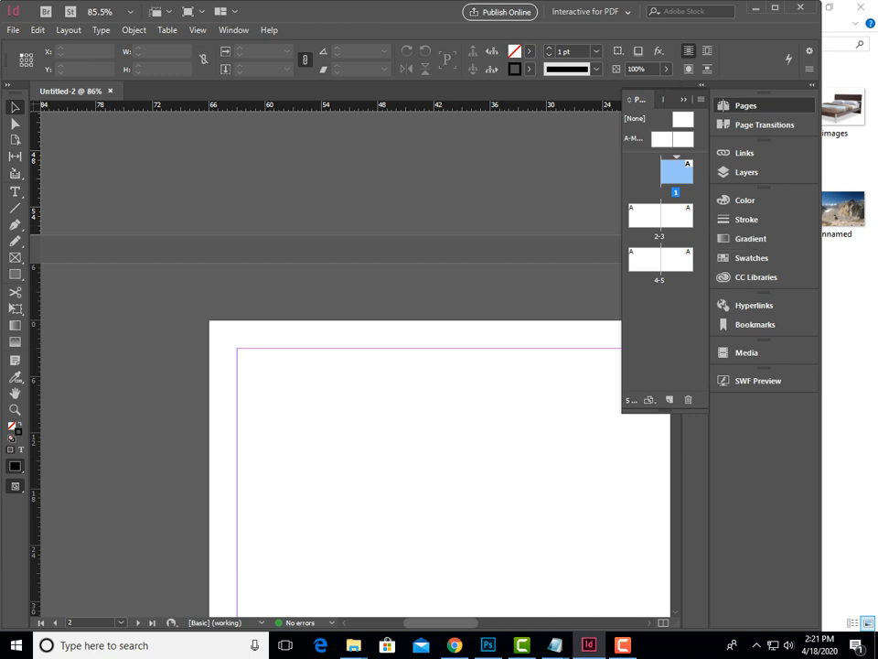
{"action": "double_click", "coordinate": [658, 236]}
{"action": "left_click", "coordinate": [683, 99]}
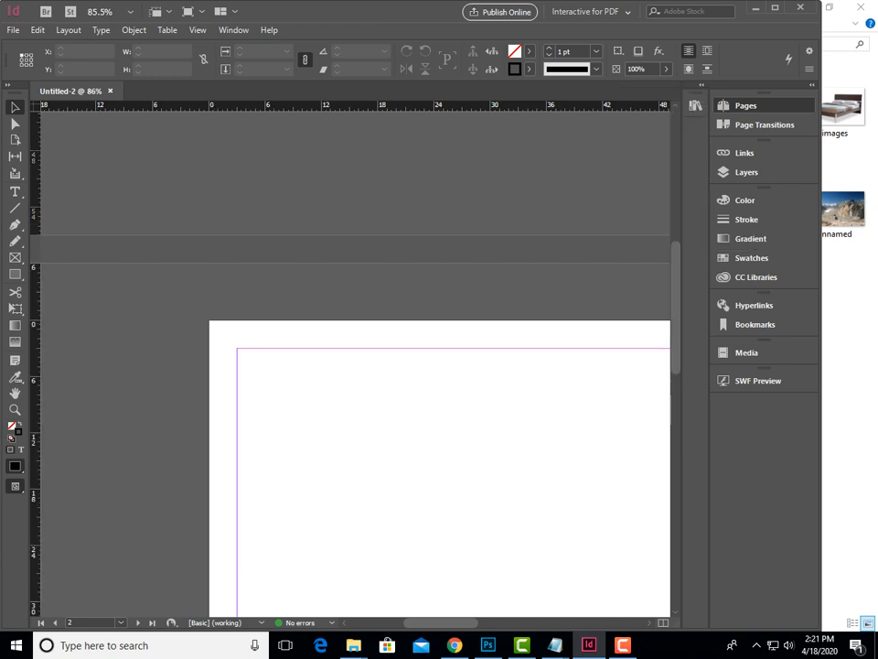
Compare the position of page 1 with the facing-page spread below it, and return to page 1
{"action": "scroll", "coordinate": [439, 366], "scroll_direction": "up", "scroll_amount": 3}
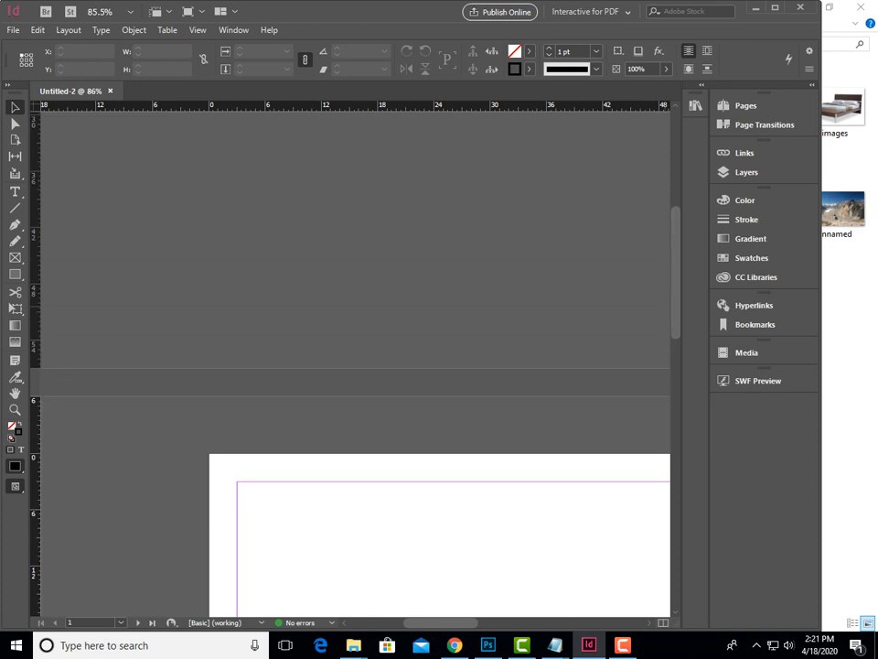
{"action": "scroll", "coordinate": [354, 357], "scroll_direction": "right", "scroll_amount": 10}
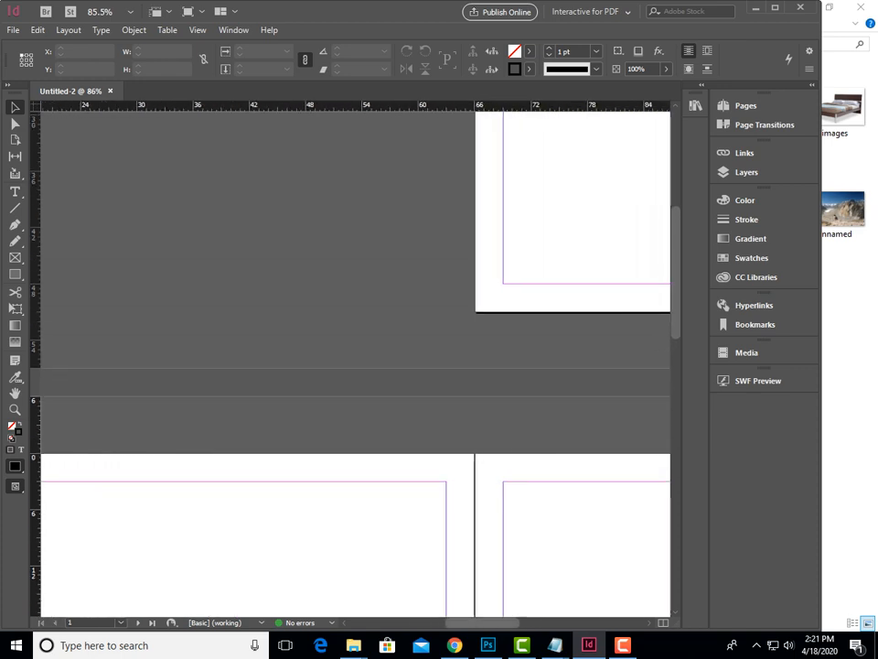
{"action": "scroll", "coordinate": [355, 357], "scroll_direction": "right", "scroll_amount": 1}
{"action": "scroll", "coordinate": [355, 357], "scroll_direction": "left", "scroll_amount": 3}
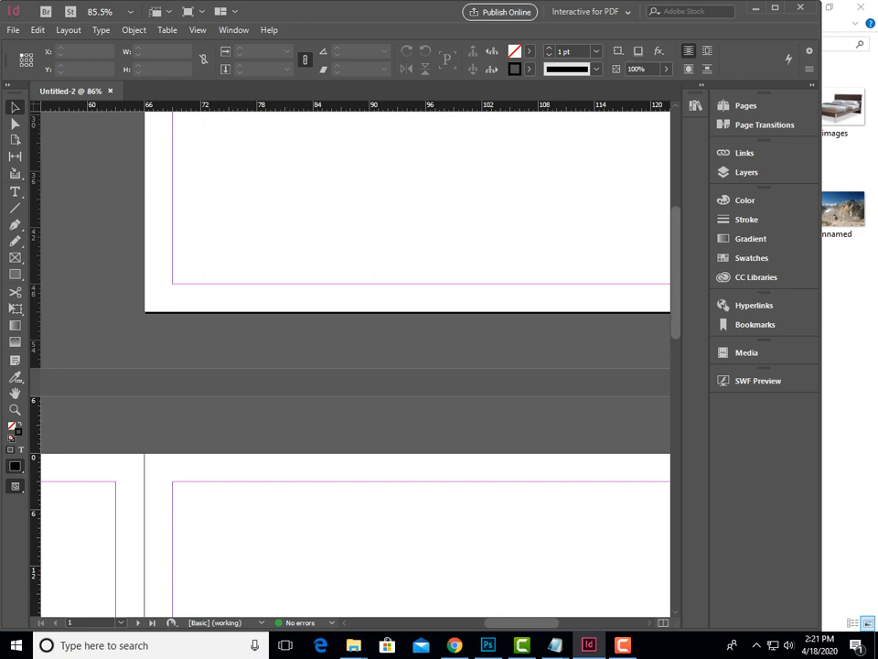
{"action": "scroll", "coordinate": [355, 357], "scroll_direction": "up", "scroll_amount": 2}
{"action": "scroll", "coordinate": [407, 357], "scroll_direction": "up", "scroll_amount": 5}
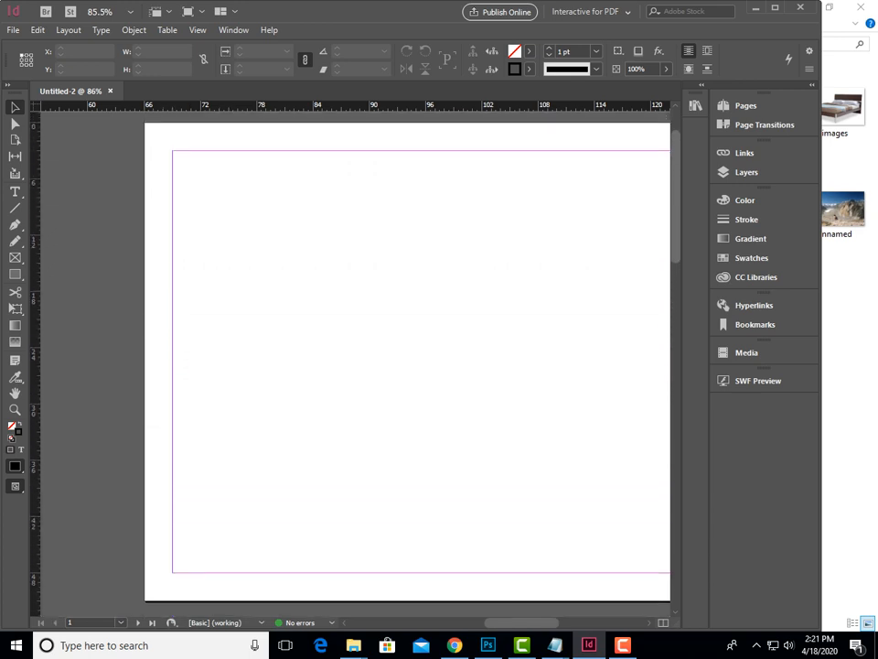
{"action": "scroll", "coordinate": [407, 356], "scroll_direction": "down", "scroll_amount": 1}
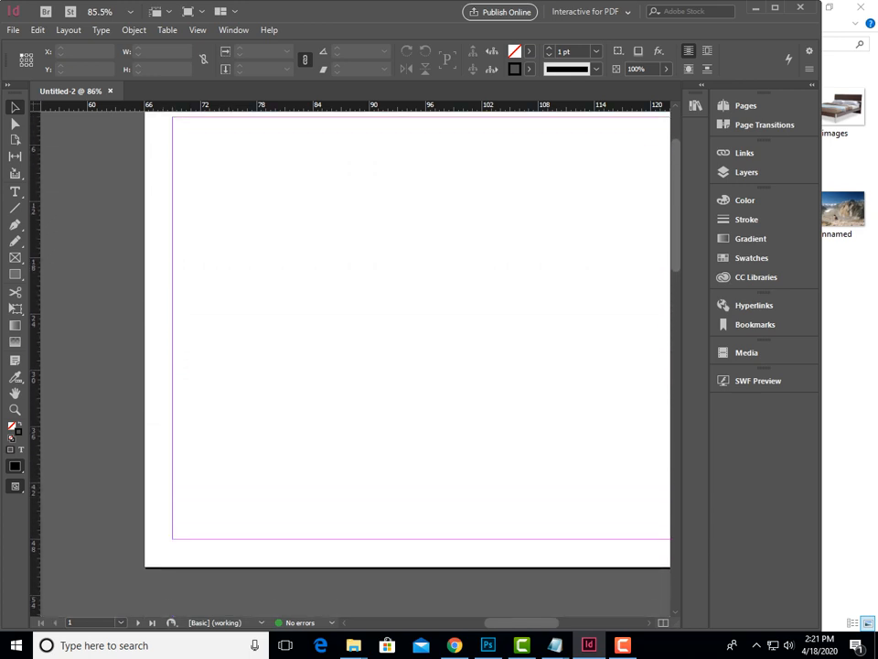
{"action": "scroll", "coordinate": [407, 343], "scroll_direction": "up", "scroll_amount": 1}
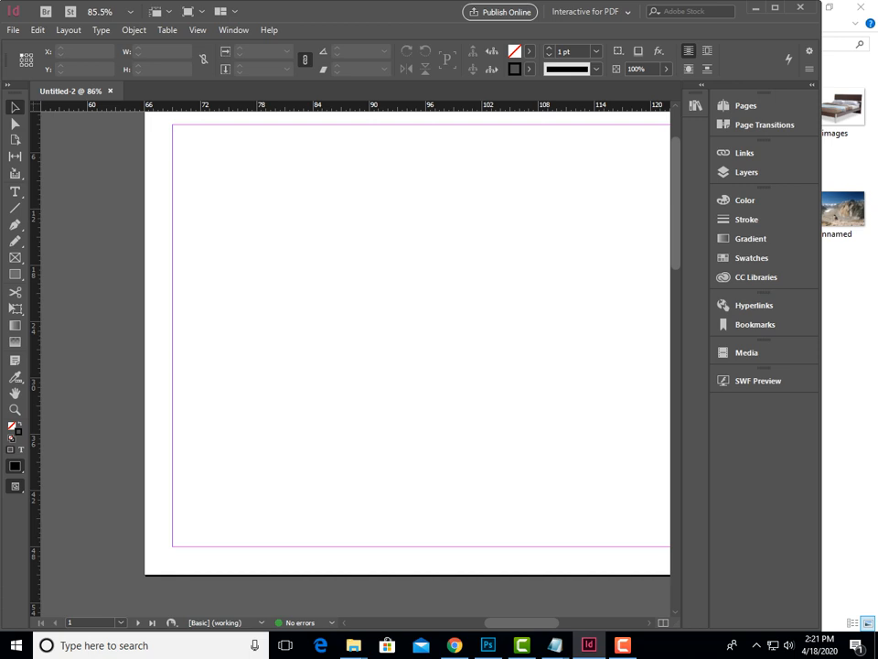
{"action": "scroll", "coordinate": [407, 357], "scroll_direction": "up", "scroll_amount": 1}
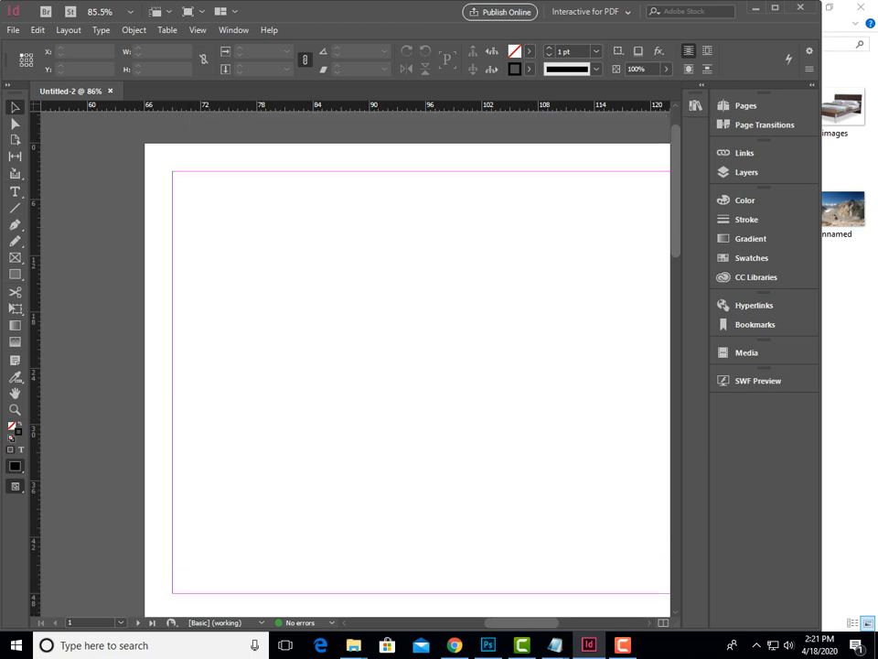
{"action": "scroll", "coordinate": [407, 357], "scroll_direction": "down", "scroll_amount": 1}
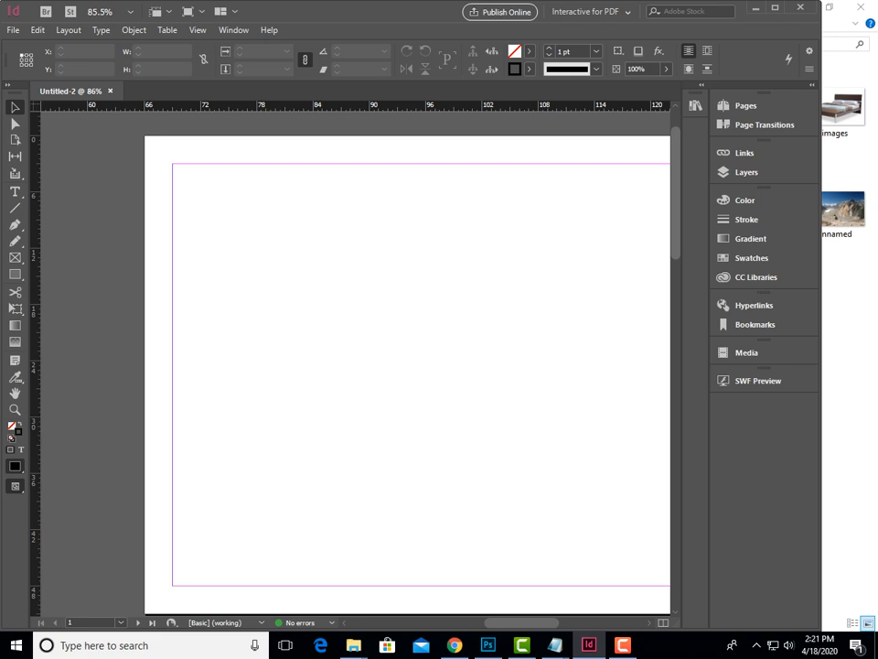
{"action": "scroll", "coordinate": [407, 357], "scroll_direction": "up", "scroll_amount": 1}
{"action": "scroll", "coordinate": [407, 357], "scroll_direction": "down", "scroll_amount": 2}
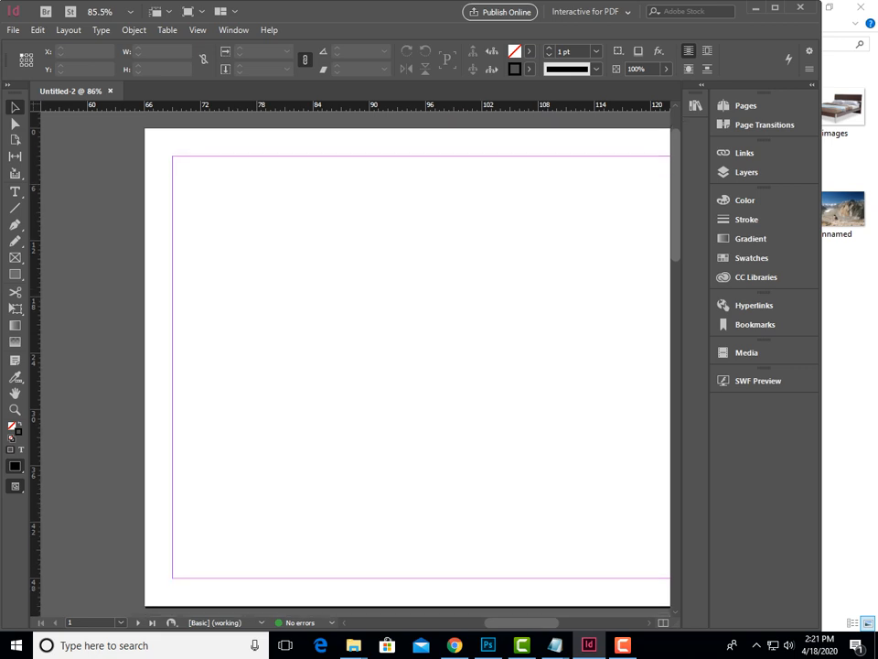
{"action": "scroll", "coordinate": [407, 356], "scroll_direction": "right", "scroll_amount": 3}
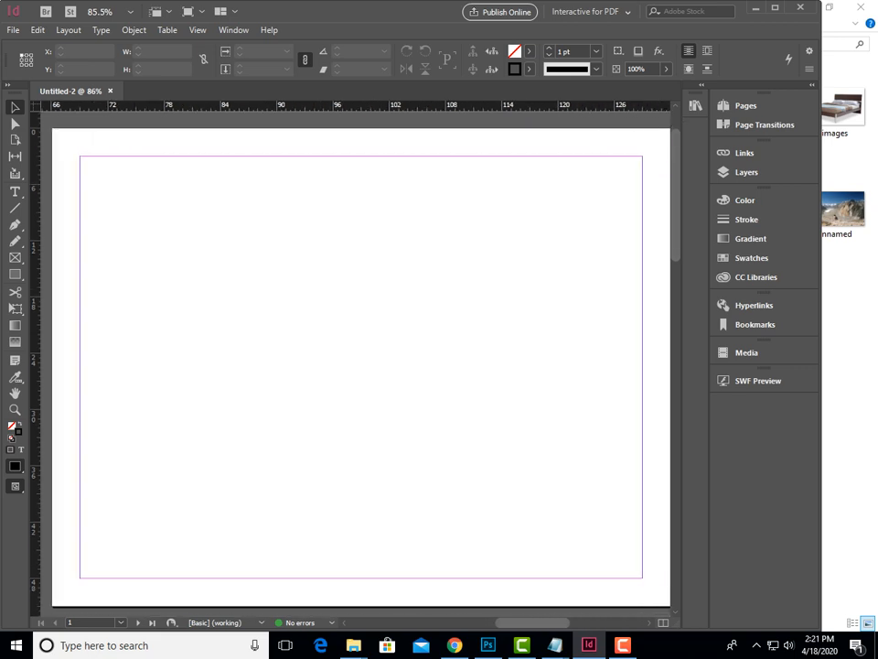
Make page 1 the active page using the page overview
{"action": "left_click", "coordinate": [746, 105]}
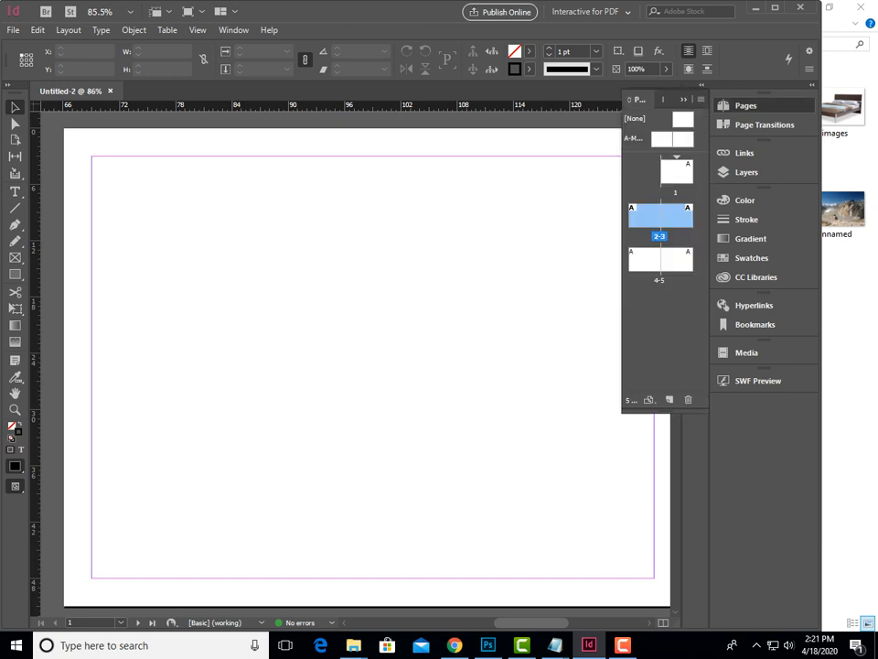
{"action": "double_click", "coordinate": [676, 171]}
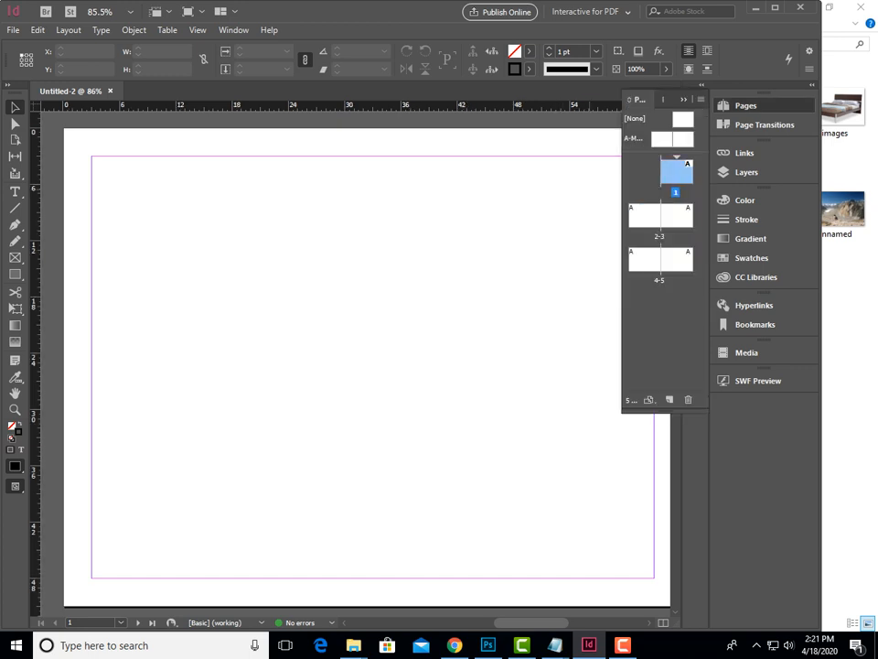
{"action": "left_click", "coordinate": [683, 98]}
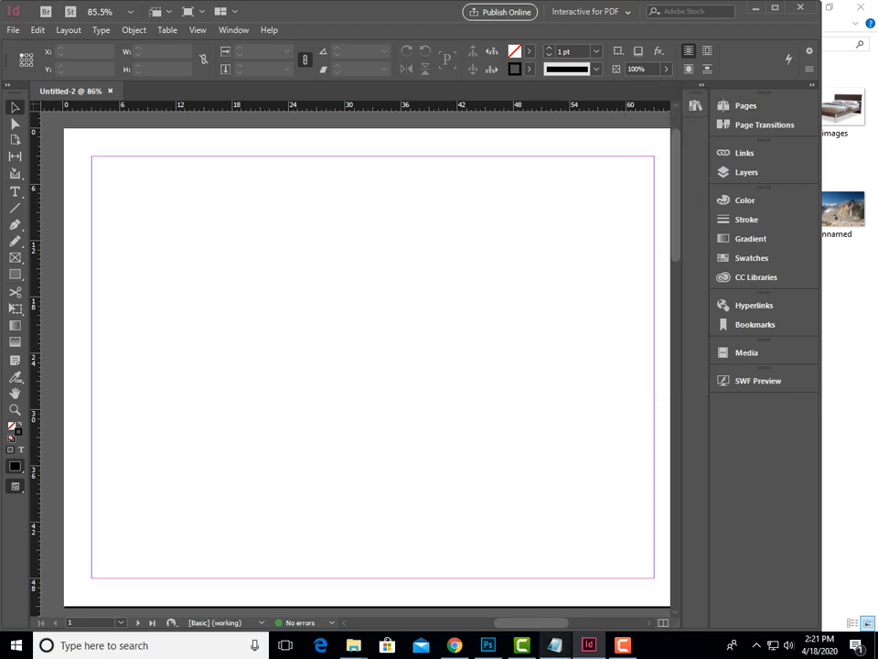
Switch to Notepad to view the text mountain file, and minimize it again
{"action": "mouse_move", "coordinate": [555, 645]}
{"action": "left_click", "coordinate": [627, 578]}
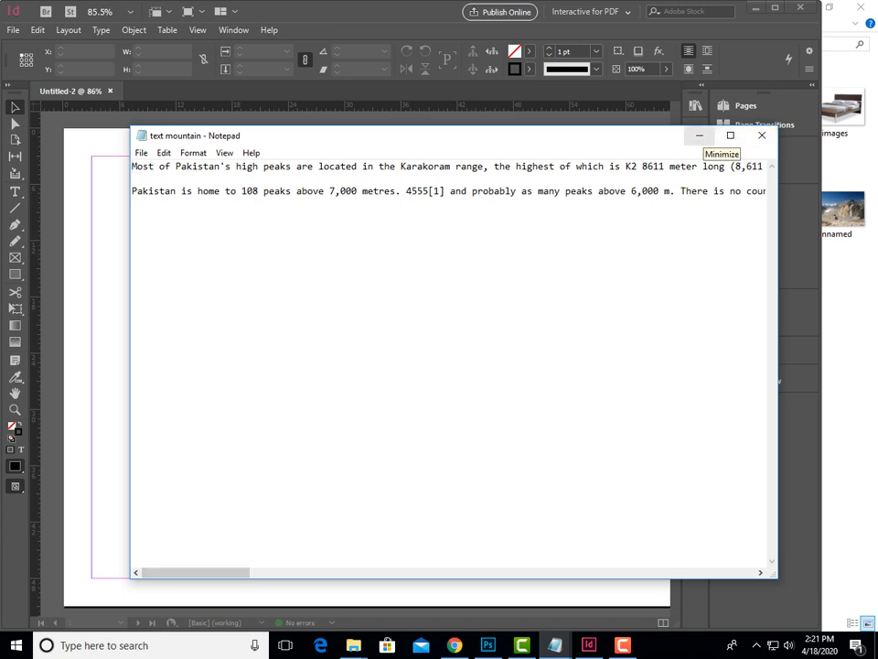
{"action": "left_click", "coordinate": [701, 135]}
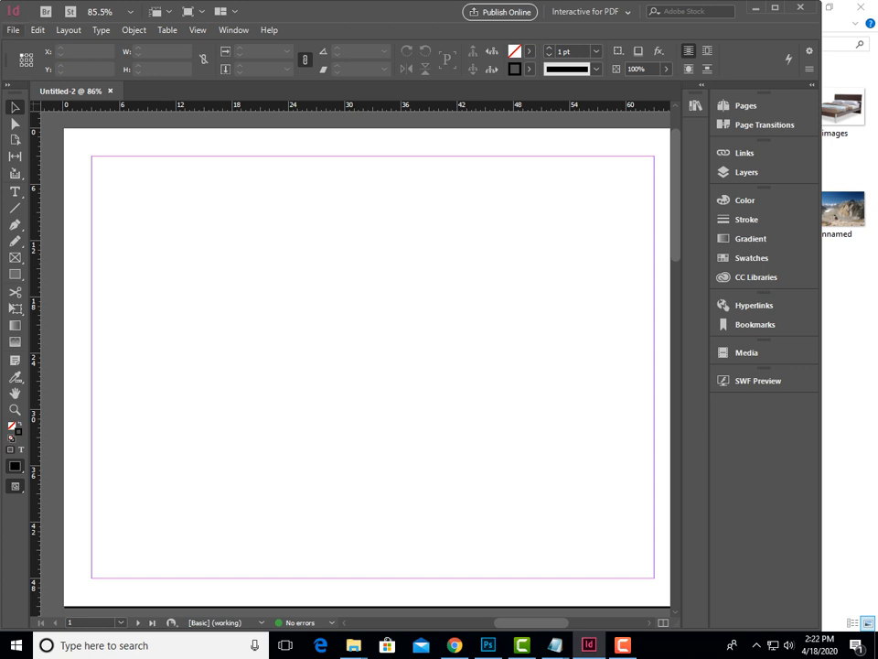
{"action": "left_click", "coordinate": [13, 30]}
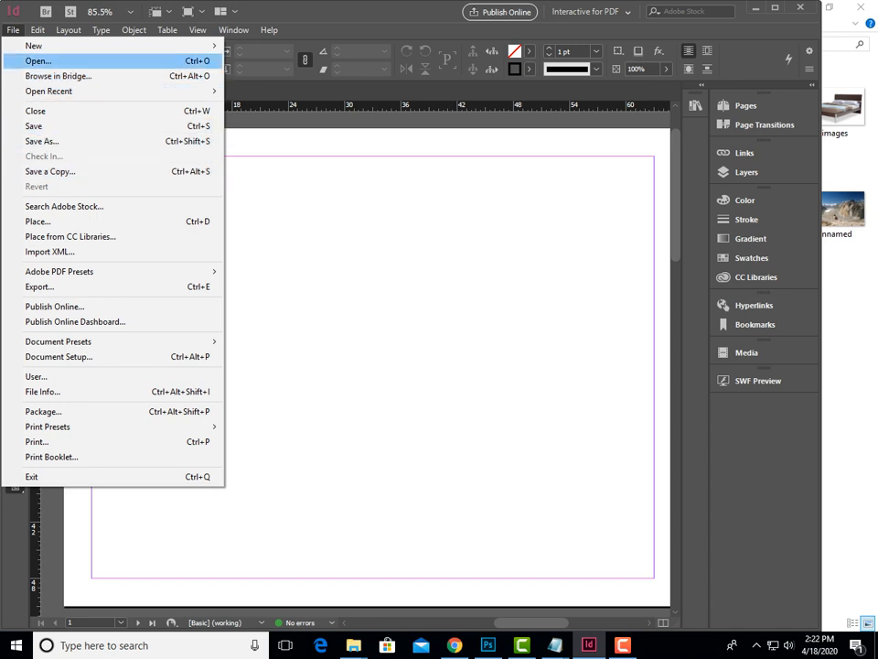
{"action": "left_click", "coordinate": [38, 60]}
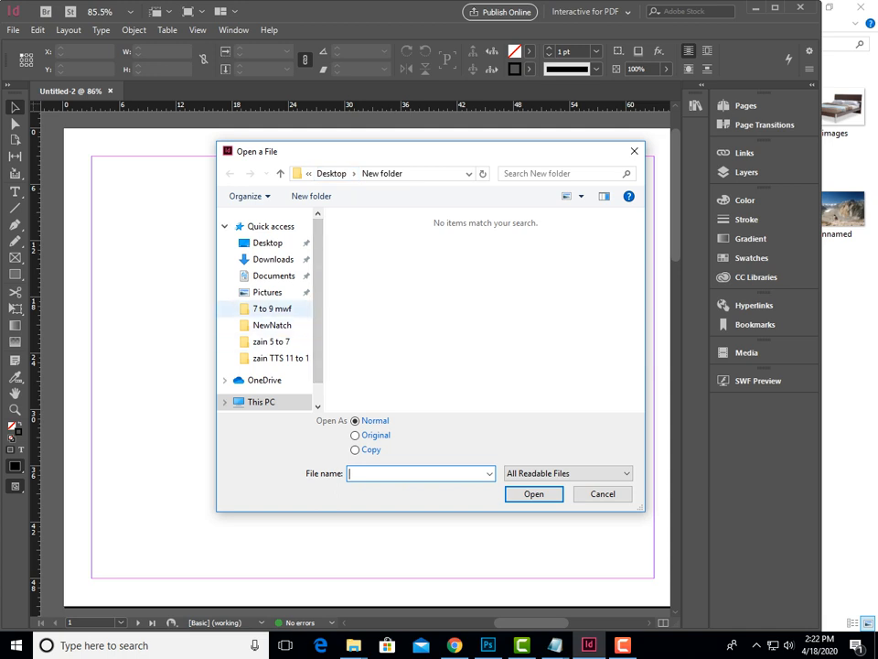
{"action": "left_click", "coordinate": [266, 343]}
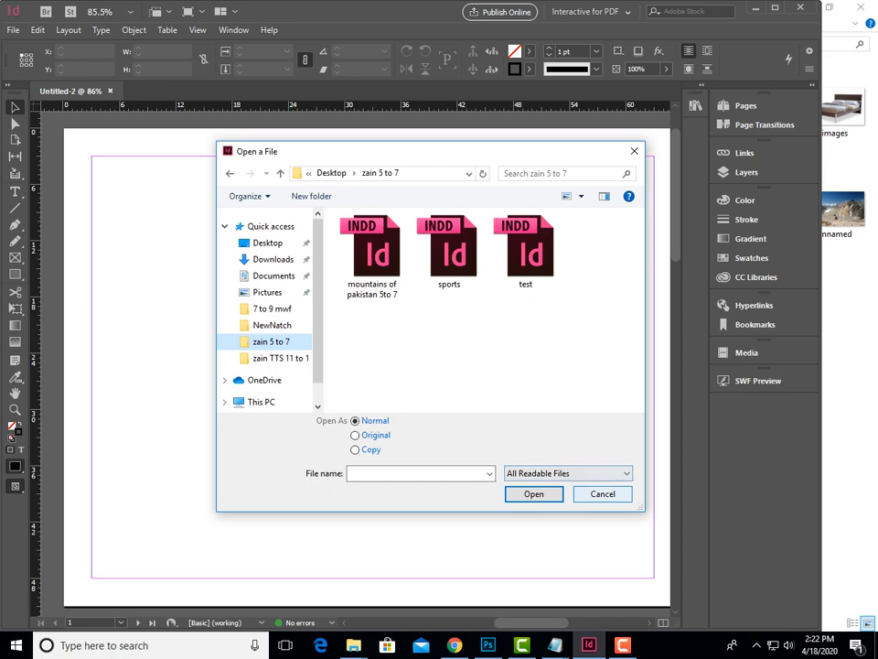
{"action": "key", "text": "Escape"}
Switch to the zain 5 to 7 folder window and restore it to a smaller size beside the InDesign page
{"action": "mouse_move", "coordinate": [555, 645]}
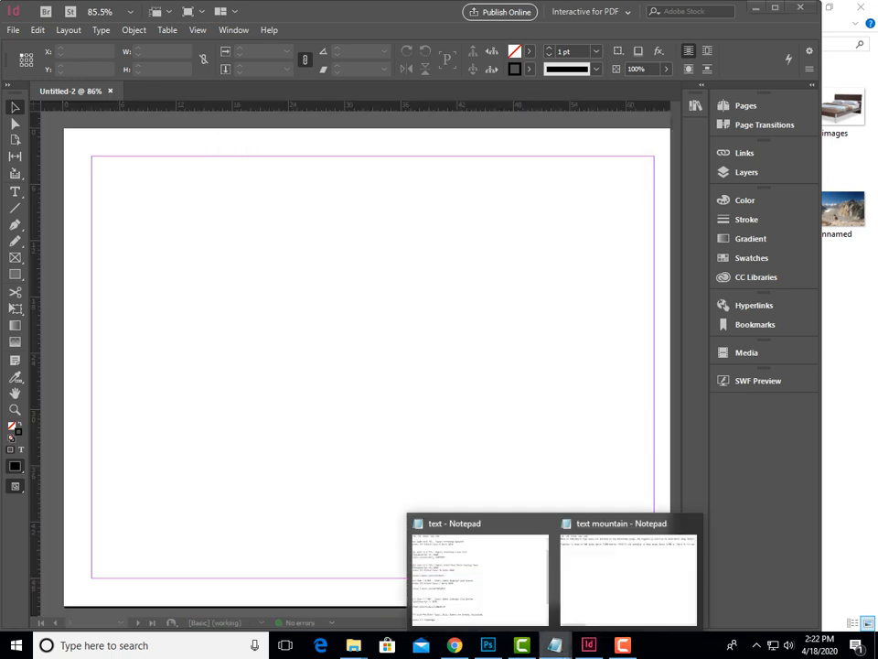
{"action": "left_click", "coordinate": [627, 572]}
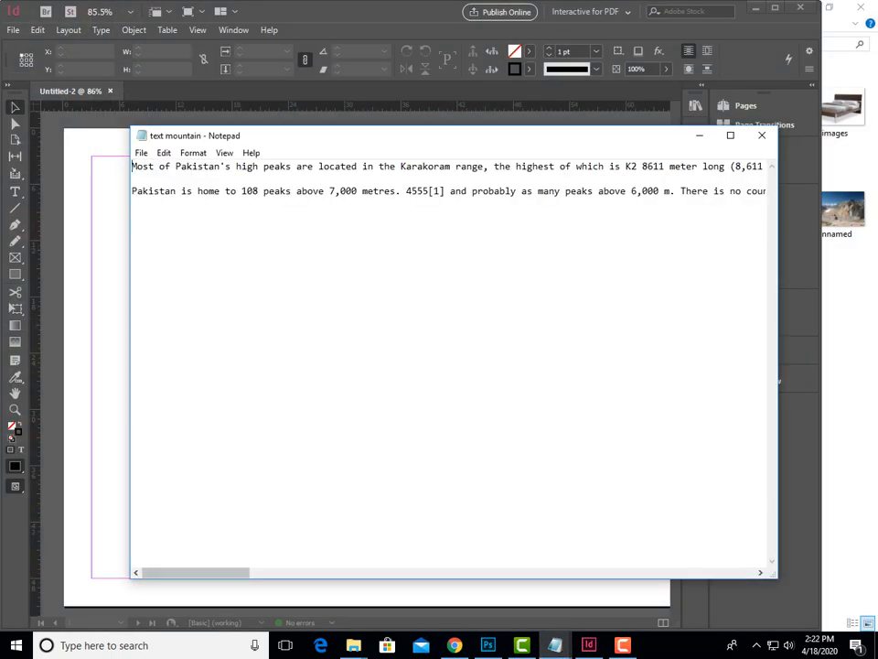
{"action": "left_click", "coordinate": [353, 645]}
{"action": "mouse_move", "coordinate": [356, 563]}
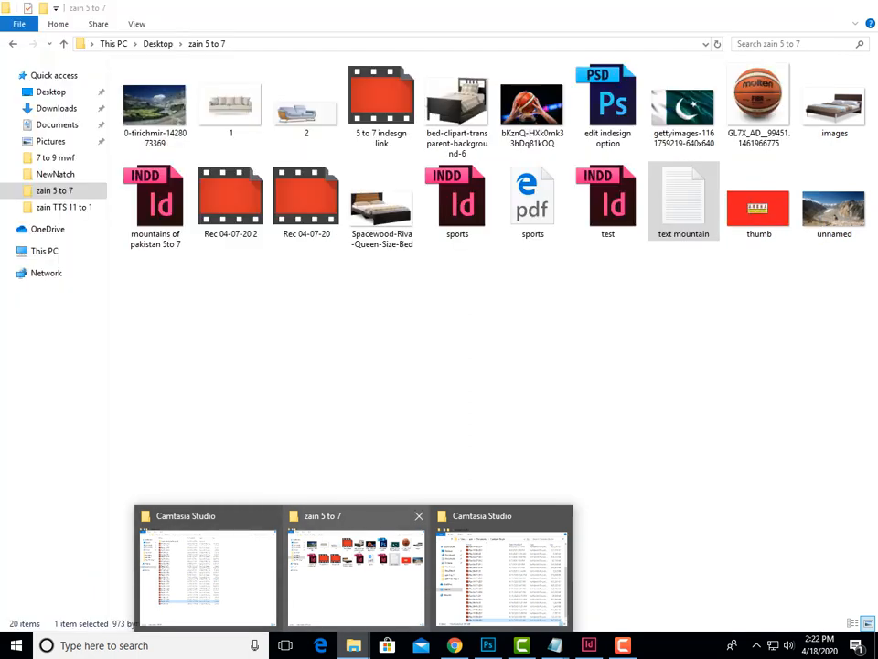
{"action": "left_click", "coordinate": [357, 562]}
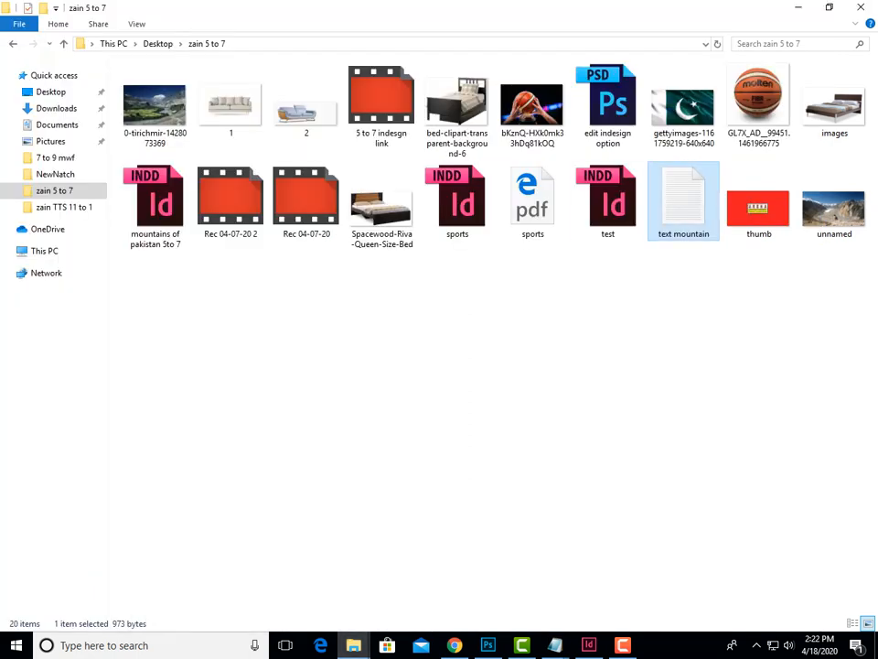
{"action": "left_click_drag", "start_coordinate": [722, 8], "coordinate": [735, 145]}
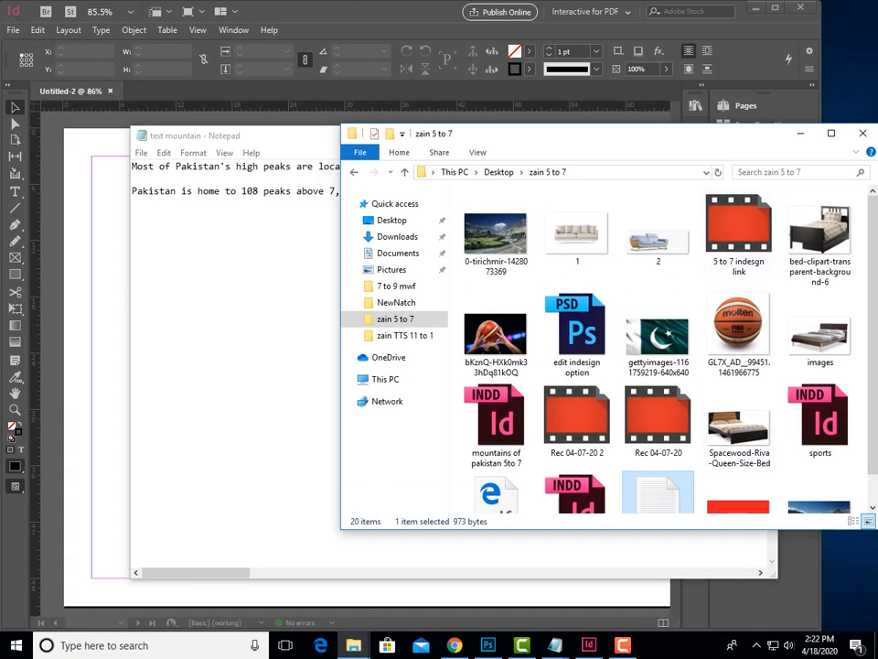
Place the text mountain file from the folder across page 1, and delete the resulting text frame
{"action": "left_click_drag", "start_coordinate": [657, 492], "coordinate": [120, 403]}
{"action": "left_click_drag", "start_coordinate": [256, 135], "coordinate": [260, 137]}
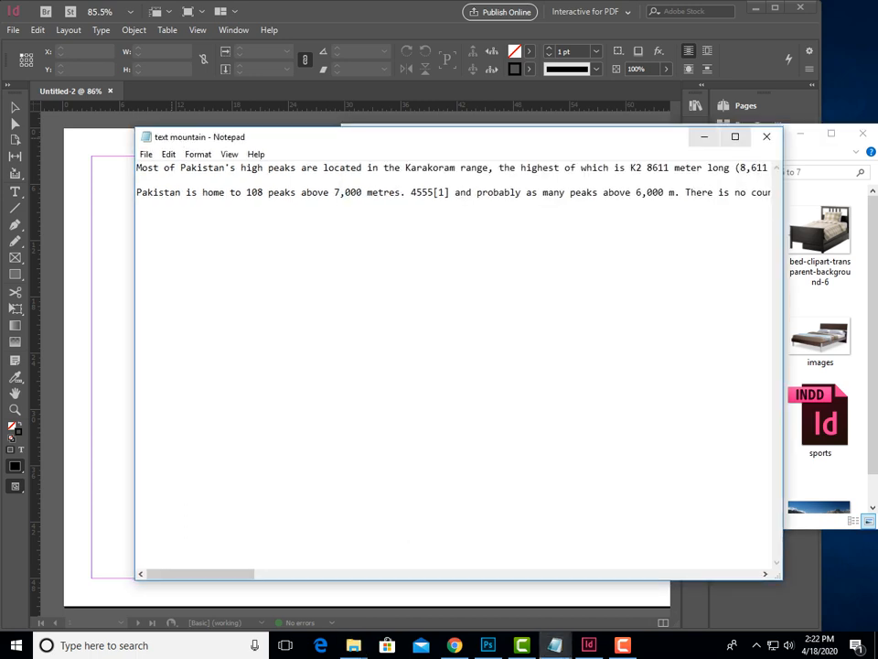
{"action": "left_click", "coordinate": [703, 136]}
{"action": "left_click", "coordinate": [226, 336]}
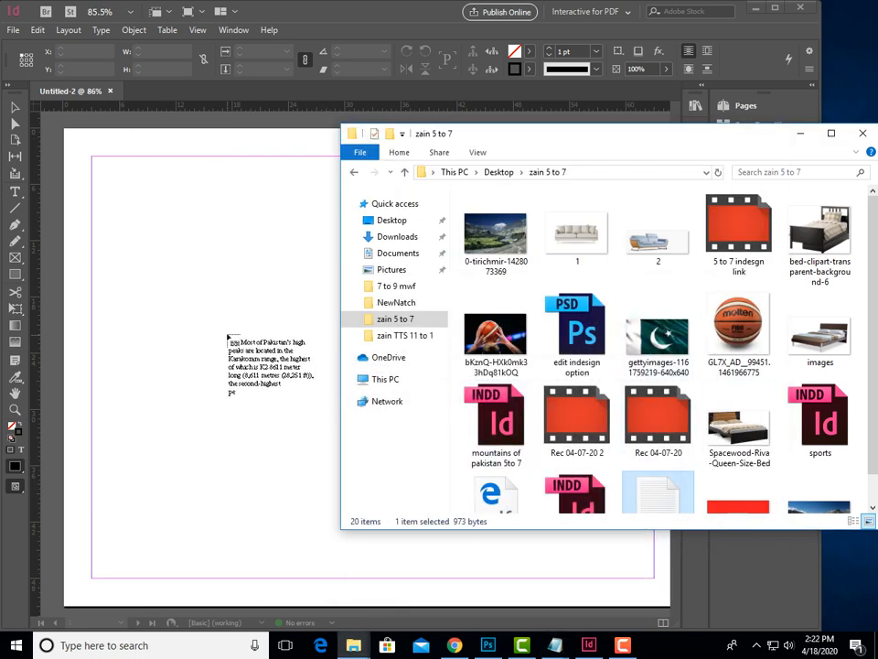
{"action": "left_click", "coordinate": [226, 335]}
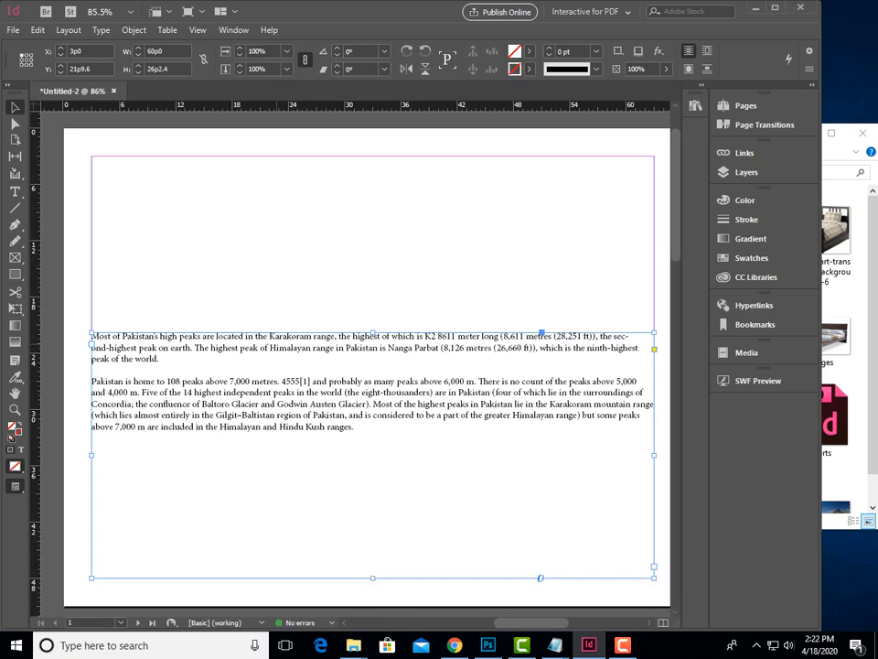
{"action": "key", "text": "Delete"}
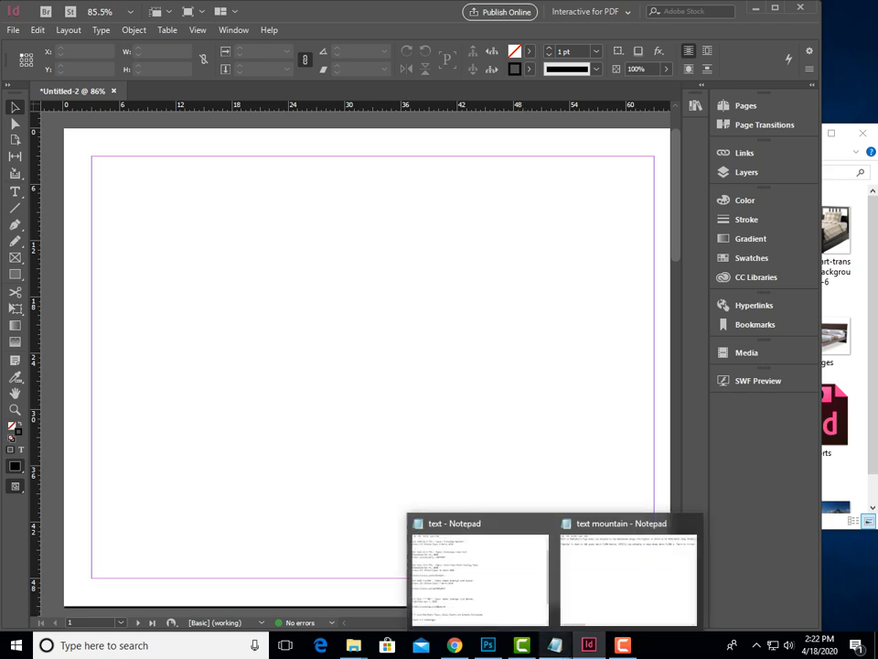
Bring the zain 5 to 7 folder window back over the InDesign page and locate the text mountain file
{"action": "mouse_move", "coordinate": [487, 645]}
{"action": "mouse_move", "coordinate": [353, 644]}
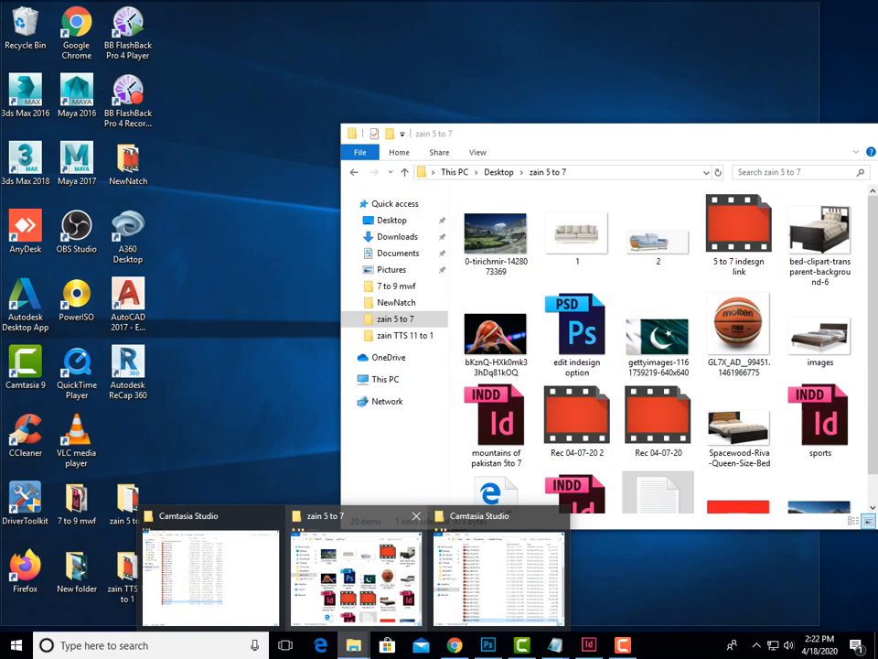
{"action": "left_click", "coordinate": [355, 572]}
{"action": "left_click_drag", "start_coordinate": [552, 141], "coordinate": [485, 116]}
{"action": "scroll", "coordinate": [753, 196], "scroll_direction": "down", "scroll_amount": 1}
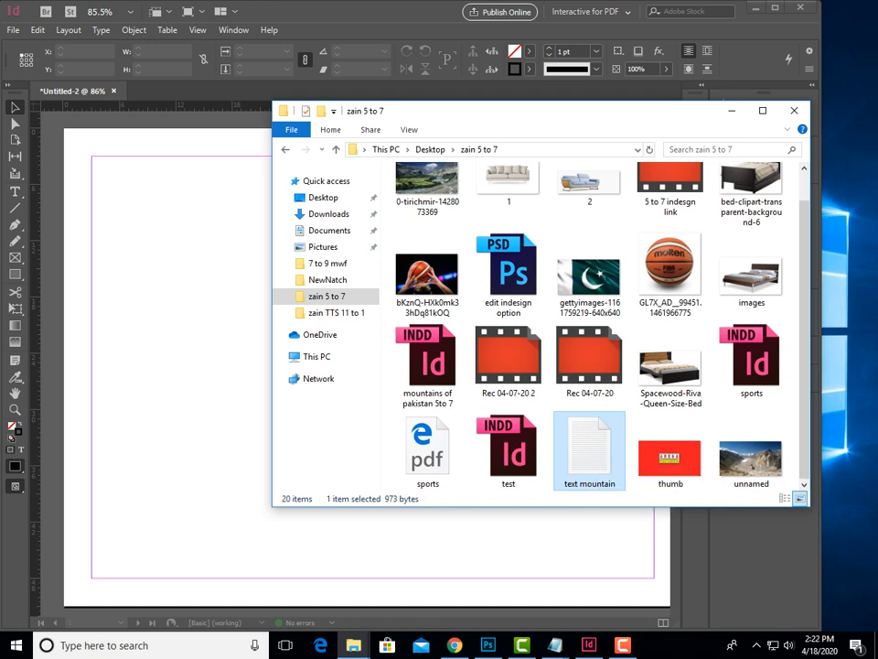
{"action": "mouse_move", "coordinate": [589, 449]}
{"action": "left_mouse_down"}
{"action": "mouse_move", "coordinate": [584, 420]}
{"action": "mouse_move", "coordinate": [501, 402]}
{"action": "mouse_move", "coordinate": [588, 430]}
{"action": "left_mouse_up"}
Examine the full length of the text mountain file in Notepad, and minimize it again
{"action": "left_click", "coordinate": [554, 644]}
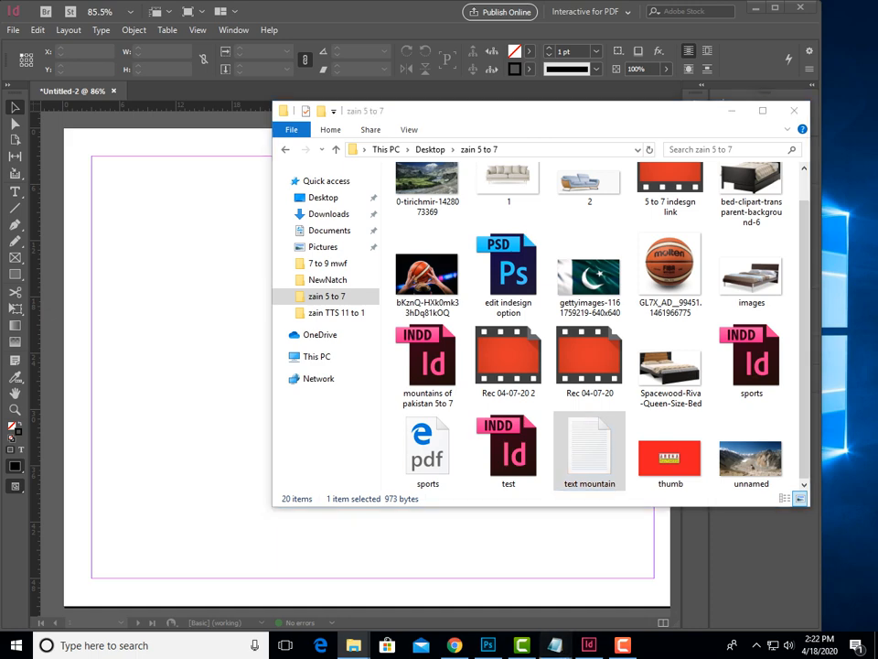
{"action": "left_click", "coordinate": [628, 571]}
{"action": "scroll", "coordinate": [458, 365], "scroll_direction": "right", "scroll_amount": 3}
{"action": "scroll", "coordinate": [457, 366], "scroll_direction": "right", "scroll_amount": 15}
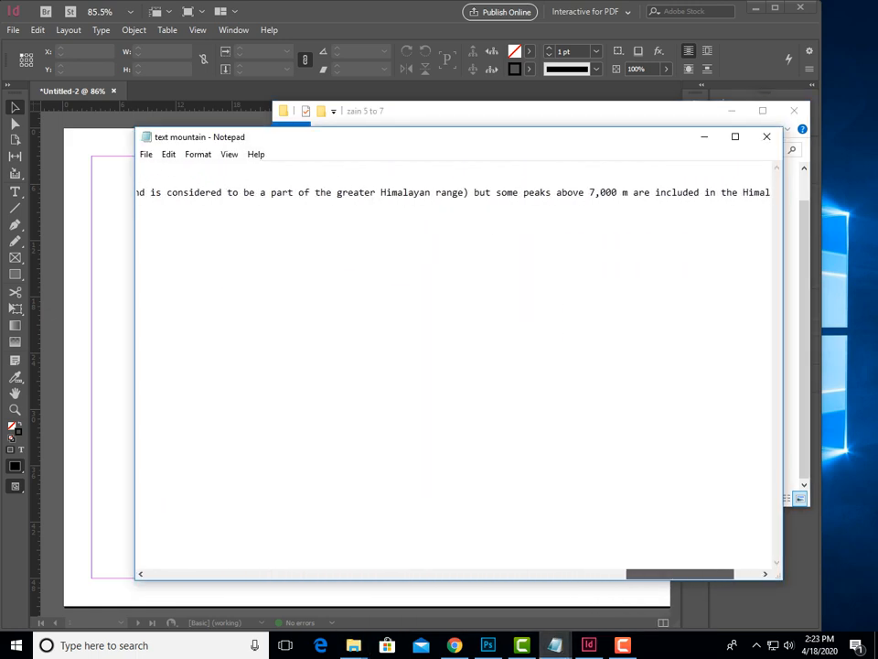
{"action": "scroll", "coordinate": [457, 365], "scroll_direction": "left", "scroll_amount": 15}
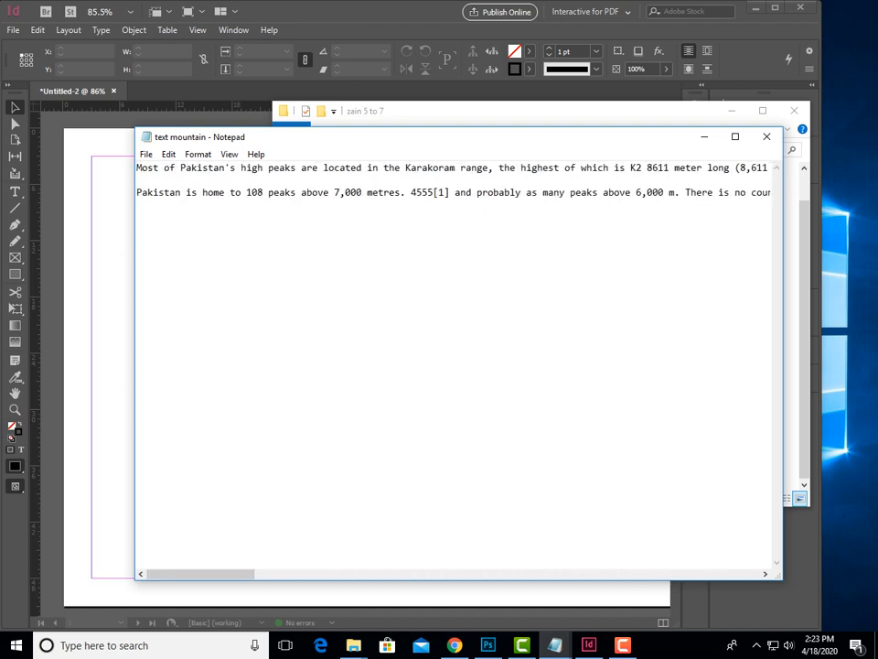
{"action": "left_click", "coordinate": [704, 136]}
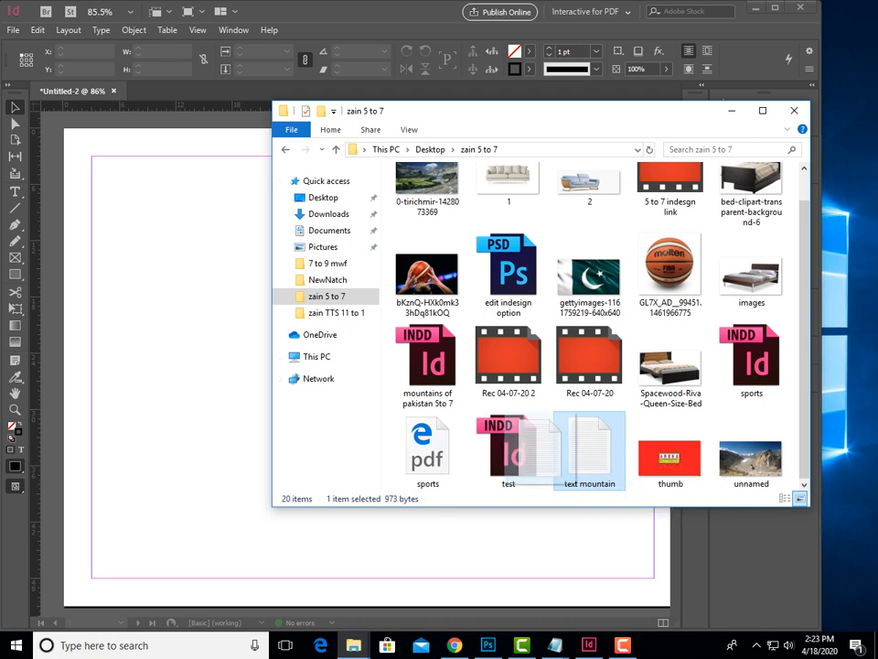
Place the text mountain file on page 1, narrow its frame to about 46p1 and shift it toward the left margin
{"action": "left_click_drag", "start_coordinate": [589, 448], "coordinate": [165, 364]}
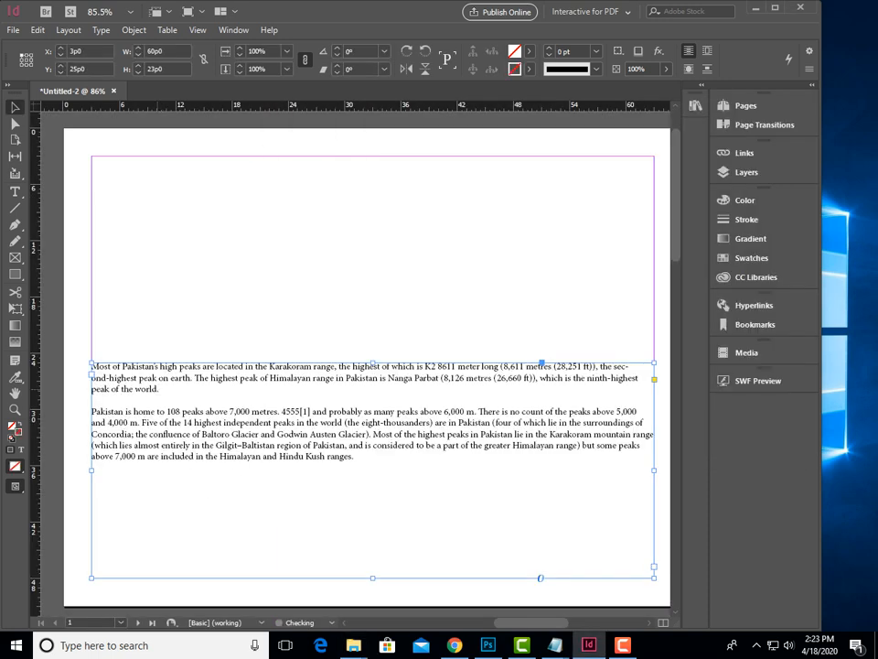
{"action": "left_click_drag", "start_coordinate": [92, 470], "coordinate": [222, 469]}
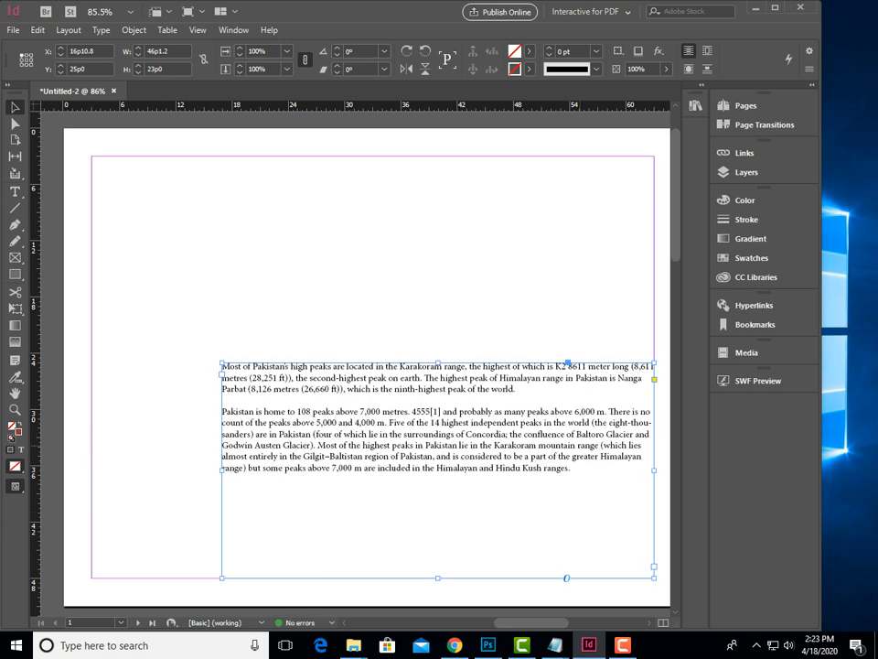
{"action": "left_click_drag", "start_coordinate": [437, 430], "coordinate": [332, 366]}
Narrow the text frame to about 21p4 wide and move it to the upper-left corner inside page 1's margins
{"action": "left_click_drag", "start_coordinate": [549, 406], "coordinate": [595, 406]}
{"action": "left_click_drag", "start_coordinate": [595, 406], "coordinate": [253, 405]}
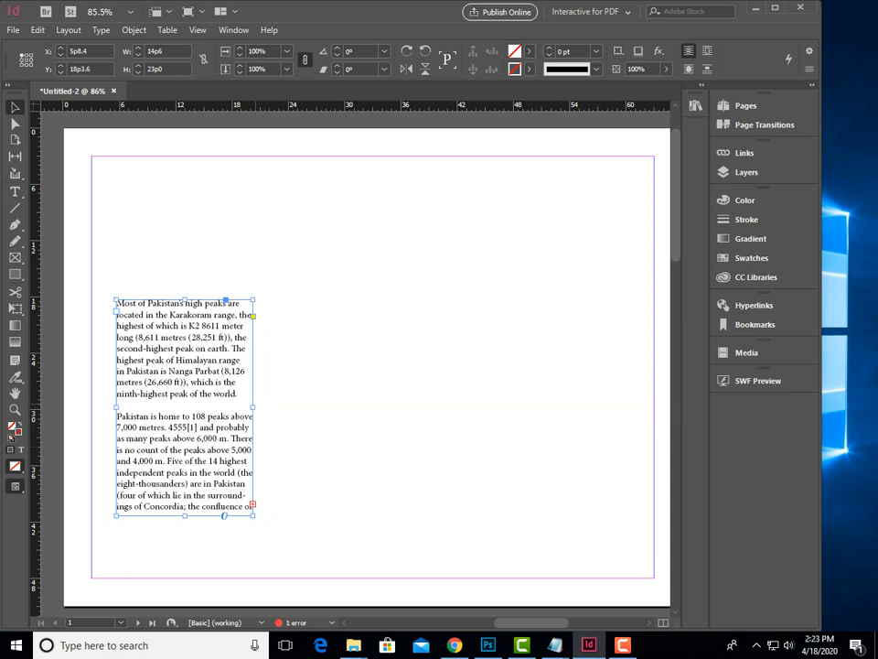
{"action": "mouse_move", "coordinate": [252, 406]}
{"action": "left_mouse_down"}
{"action": "mouse_move", "coordinate": [506, 408]}
{"action": "mouse_move", "coordinate": [299, 405]}
{"action": "left_mouse_up"}
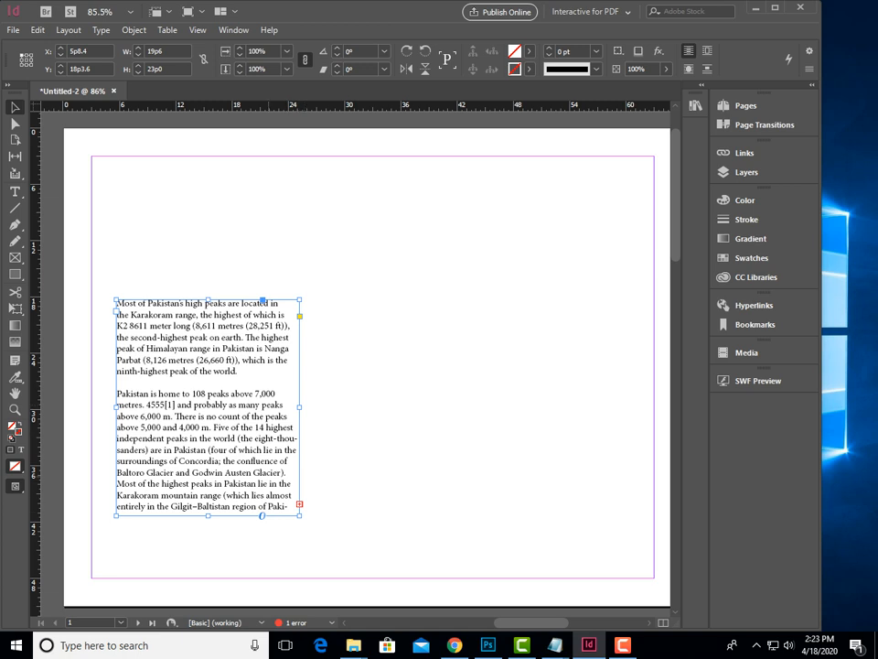
{"action": "left_click_drag", "start_coordinate": [250, 449], "coordinate": [235, 320]}
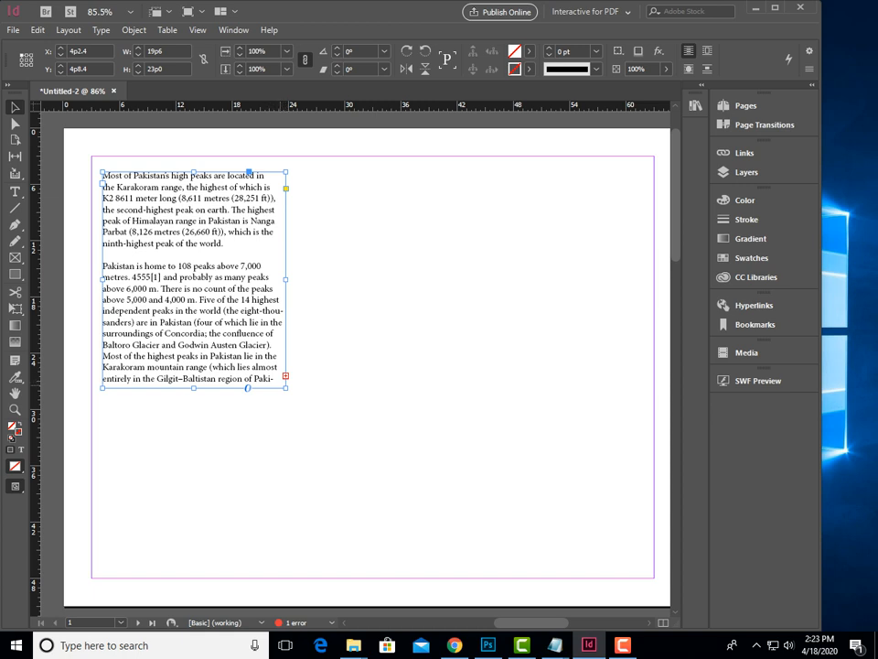
{"action": "left_click_drag", "start_coordinate": [287, 279], "coordinate": [302, 279]}
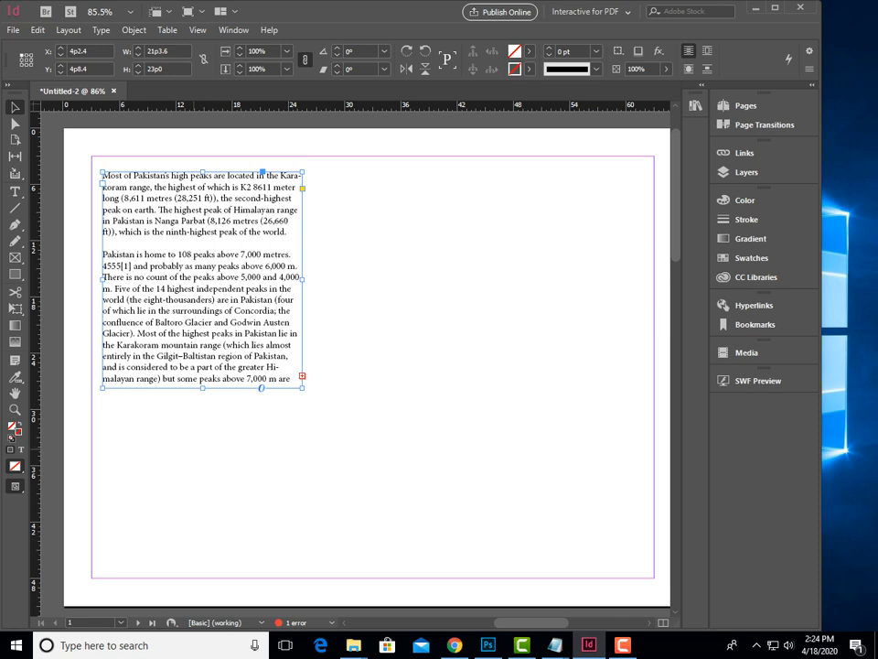
Move the text frame from page 1 to the upper-left corner inside the margins of page 3
{"action": "scroll", "coordinate": [357, 357], "scroll_direction": "down", "scroll_amount": 18}
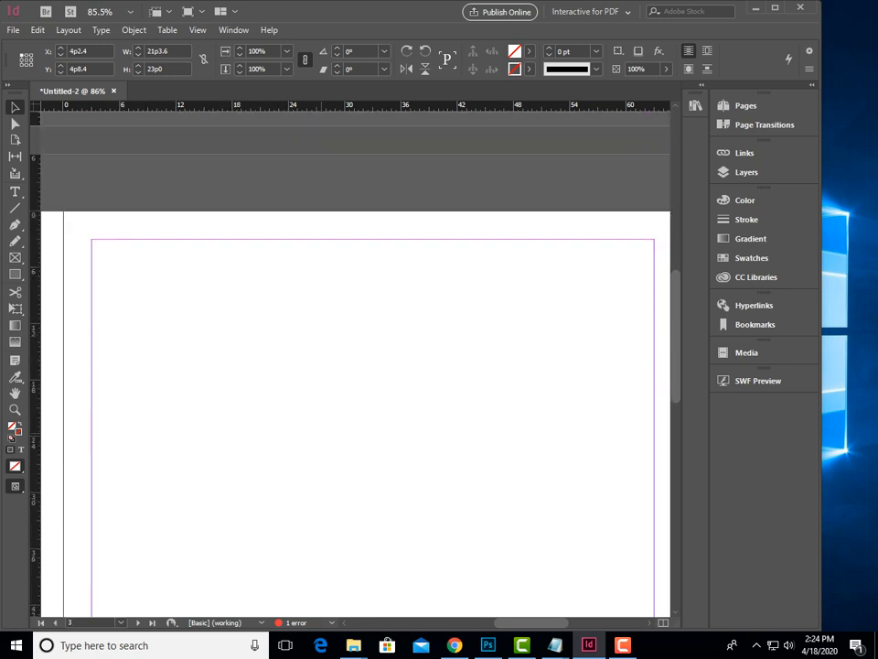
{"action": "scroll", "coordinate": [357, 357], "scroll_direction": "up", "scroll_amount": 18}
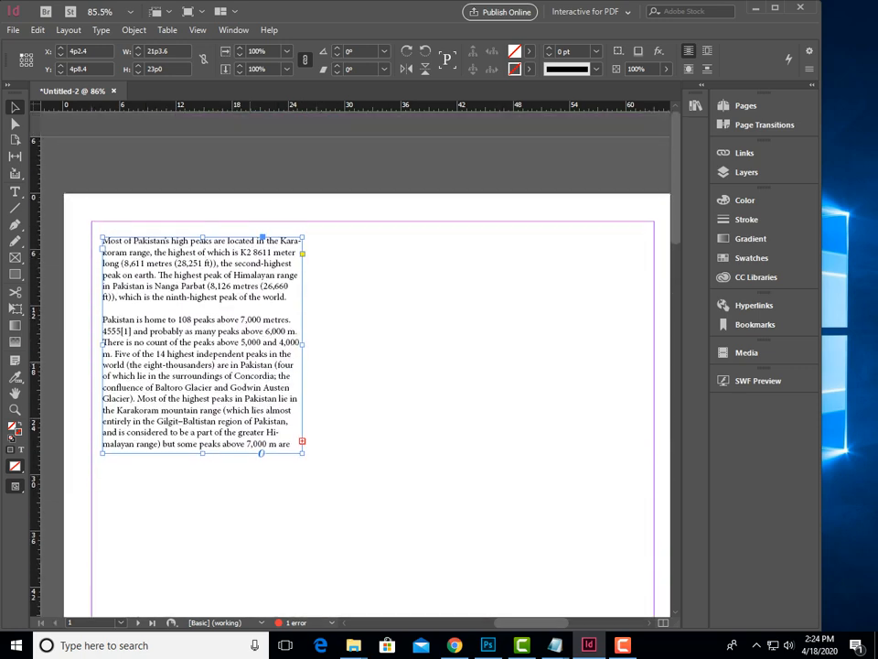
{"action": "scroll", "coordinate": [357, 356], "scroll_direction": "down", "scroll_amount": 3}
{"action": "left_click_drag", "start_coordinate": [174, 210], "coordinate": [229, 342]}
{"action": "scroll", "coordinate": [230, 341], "scroll_direction": "down", "scroll_amount": 5}
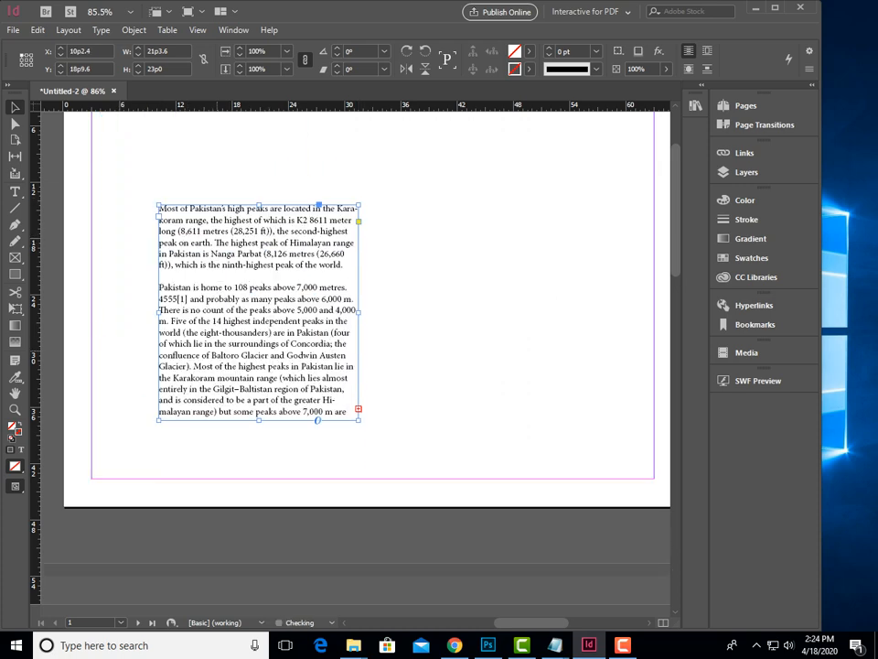
{"action": "left_click_drag", "start_coordinate": [284, 167], "coordinate": [229, 563]}
{"action": "scroll", "coordinate": [357, 357], "scroll_direction": "down", "scroll_amount": 6}
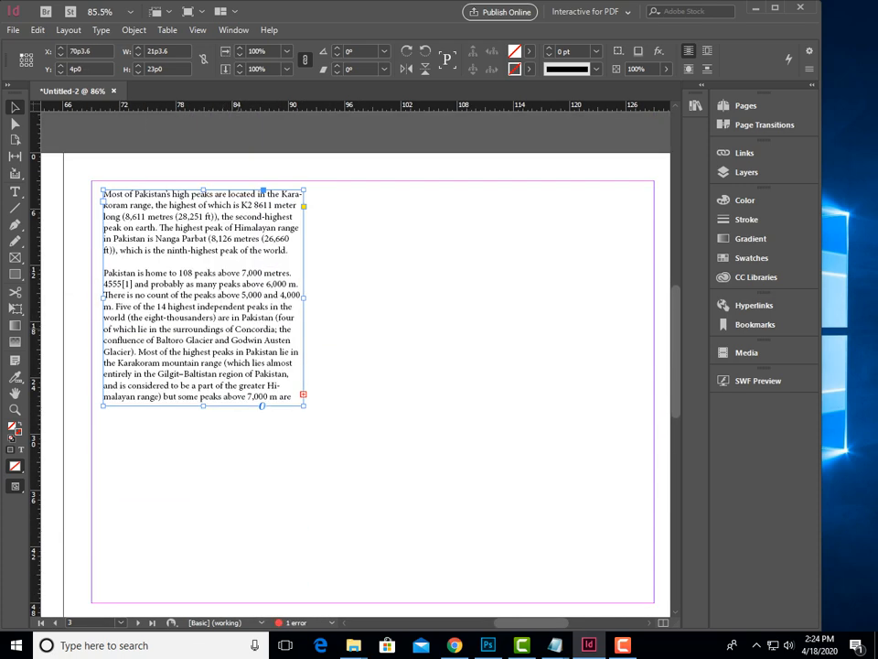
{"action": "scroll", "coordinate": [357, 357], "scroll_direction": "down", "scroll_amount": 5}
{"action": "scroll", "coordinate": [357, 357], "scroll_direction": "up", "scroll_amount": 4}
{"action": "scroll", "coordinate": [357, 357], "scroll_direction": "down", "scroll_amount": 5}
{"action": "scroll", "coordinate": [357, 357], "scroll_direction": "up", "scroll_amount": 3}
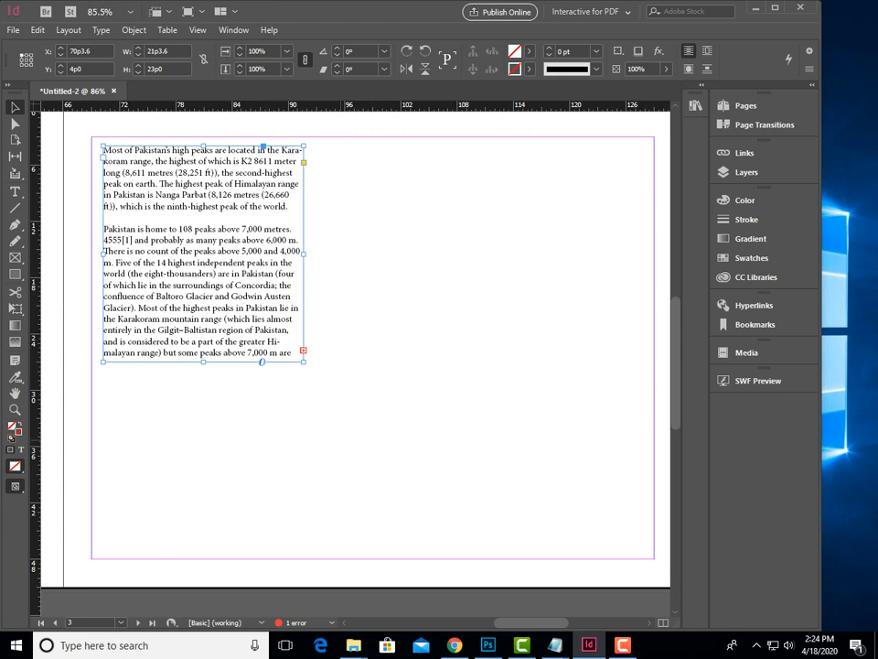
Thread the frame's overset text into a new frame on page 5, and undo that placement
{"action": "scroll", "coordinate": [357, 356], "scroll_direction": "down", "scroll_amount": 3}
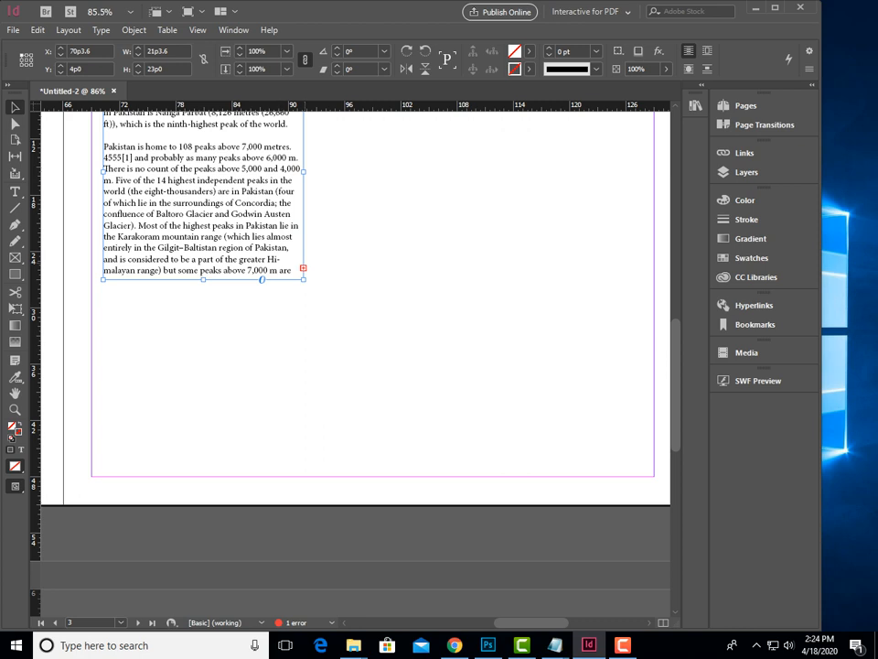
{"action": "left_click", "coordinate": [303, 268]}
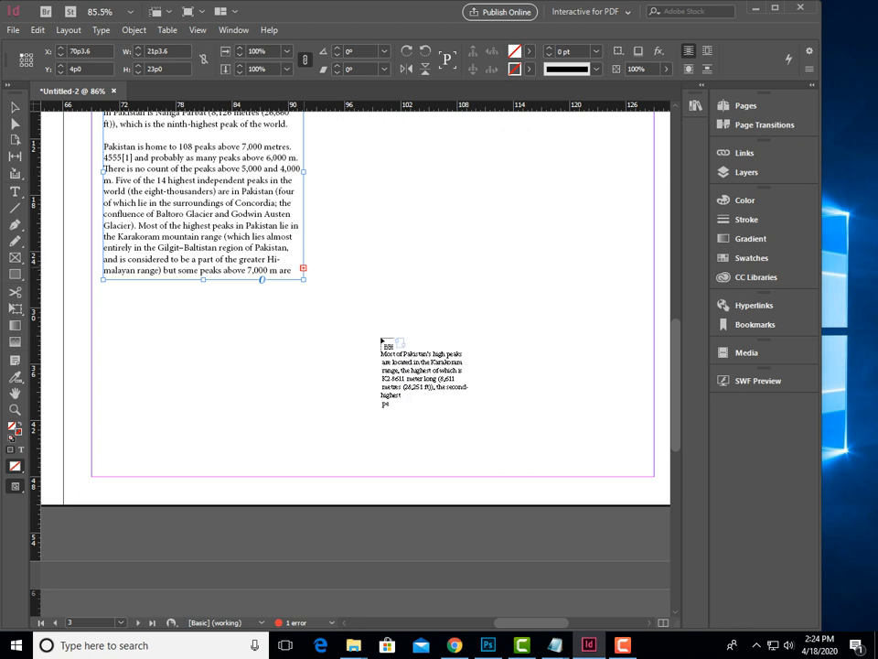
{"action": "scroll", "coordinate": [365, 406], "scroll_direction": "down", "scroll_amount": 2}
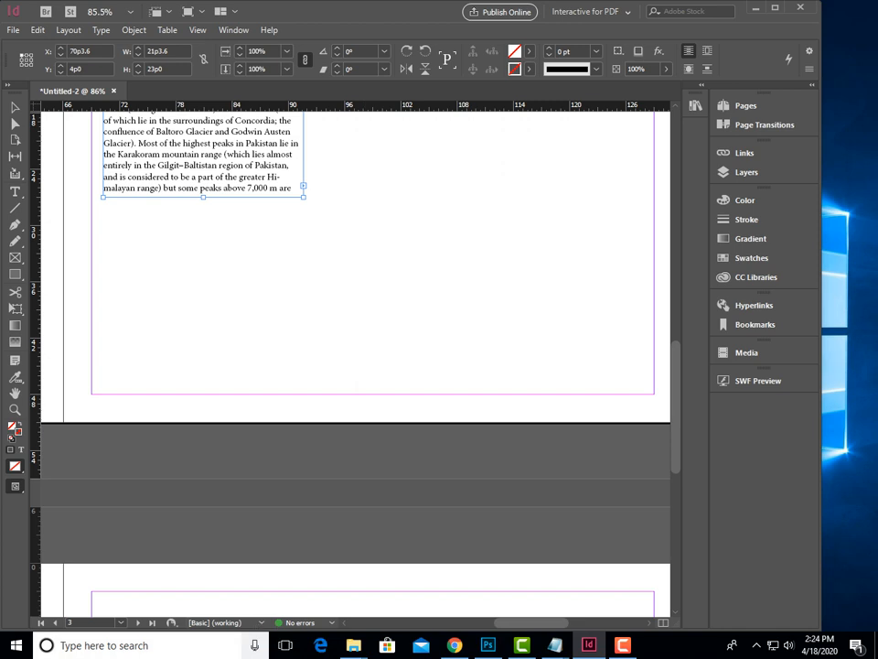
{"action": "scroll", "coordinate": [281, 601], "scroll_direction": "down", "scroll_amount": 6}
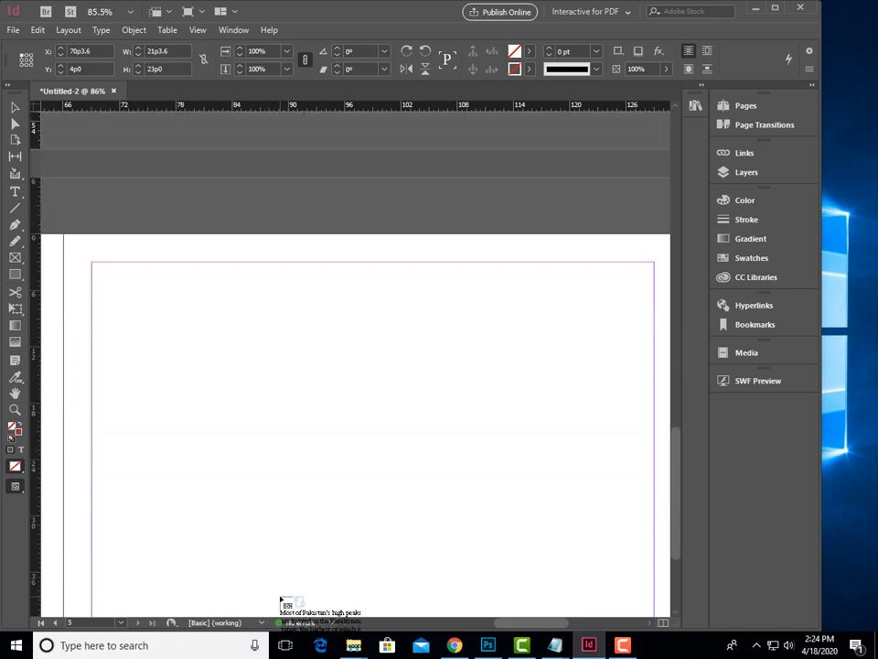
{"action": "left_click", "coordinate": [164, 327]}
{"action": "scroll", "coordinate": [365, 411], "scroll_direction": "down", "scroll_amount": 3}
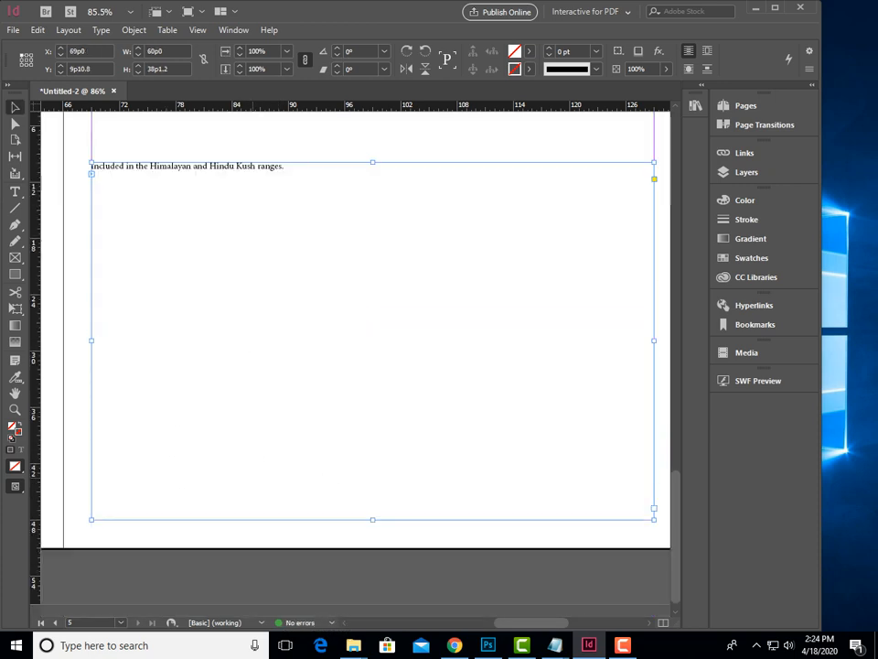
{"action": "scroll", "coordinate": [365, 412], "scroll_direction": "up", "scroll_amount": 2}
{"action": "scroll", "coordinate": [365, 412], "scroll_direction": "up", "scroll_amount": 1}
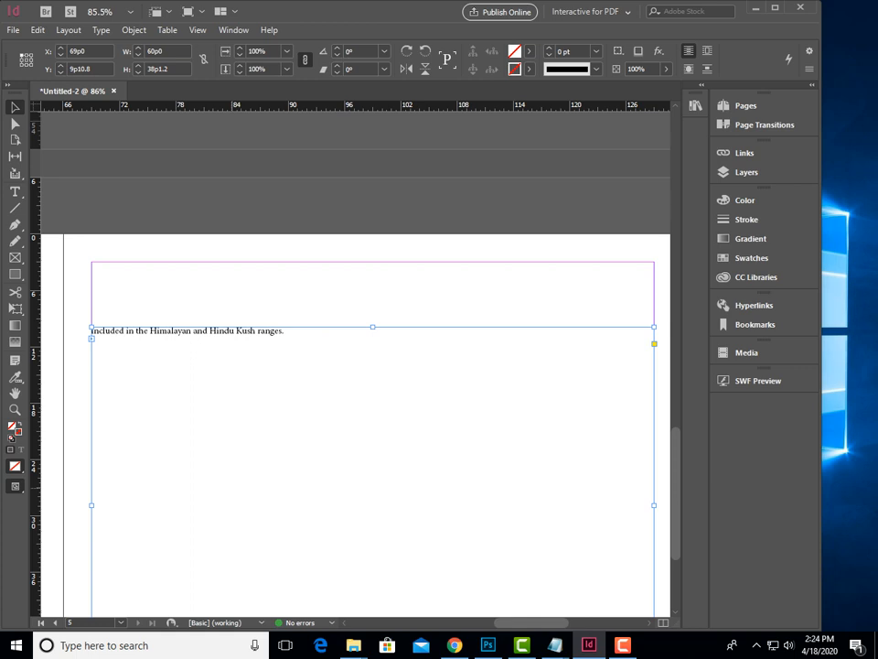
{"action": "key", "text": "ctrl+z"}
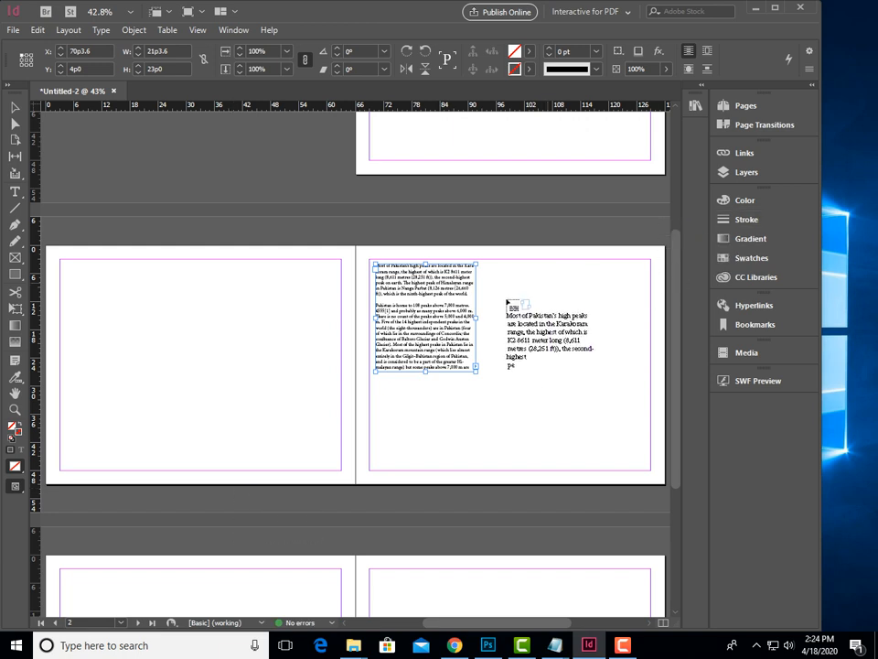
Flow the overset text into a frame below the existing one on page 3, undo it and discard the loaded text
{"action": "left_click", "coordinate": [375, 386]}
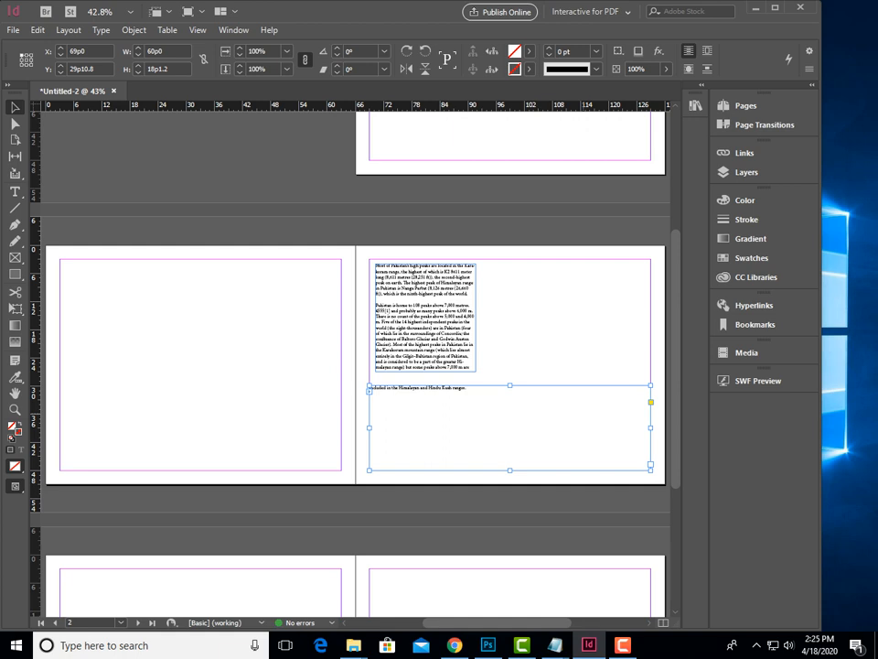
{"action": "key", "text": "ctrl+z"}
{"action": "key", "text": "Escape"}
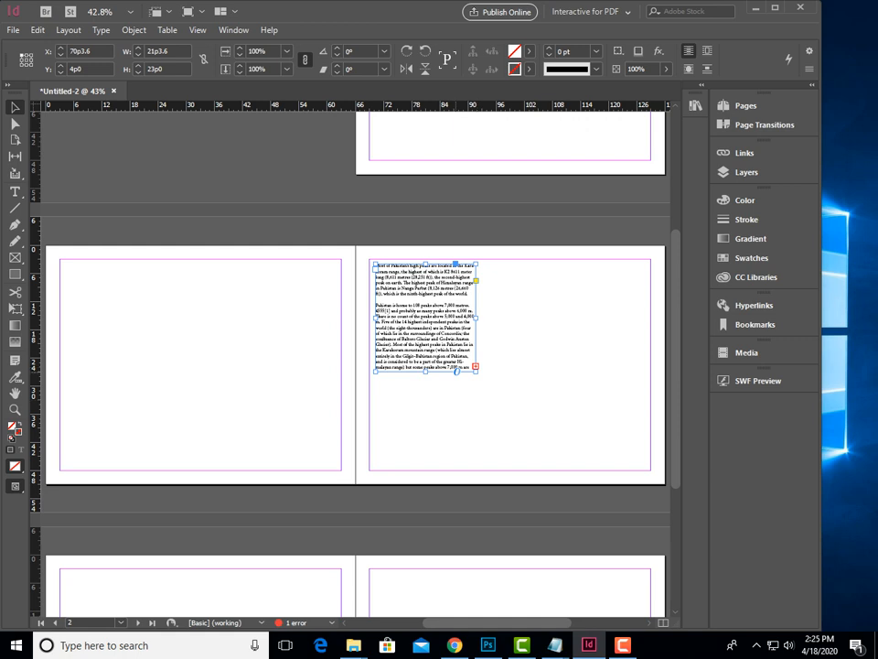
Shorten the page 3 text frame to about 7p10.8 high and thread its overset text into a new frame below it
{"action": "left_click_drag", "start_coordinate": [426, 371], "coordinate": [425, 300]}
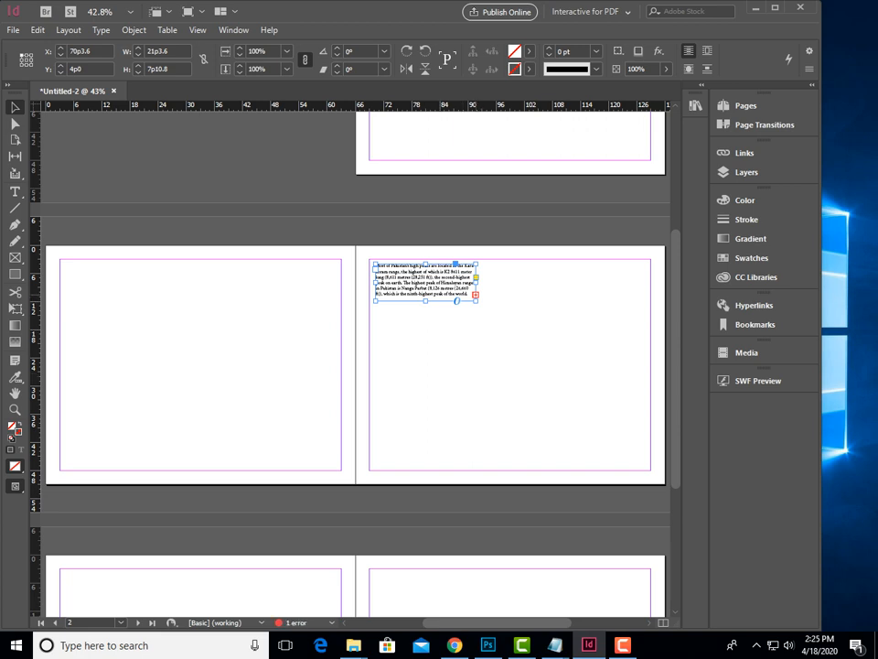
{"action": "left_click", "coordinate": [475, 295]}
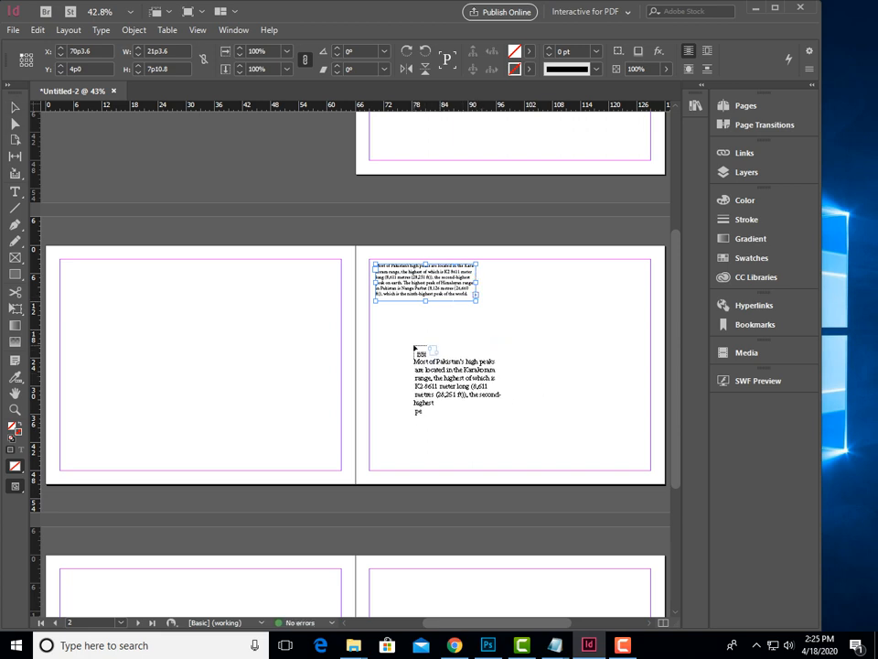
{"action": "left_click", "coordinate": [414, 346]}
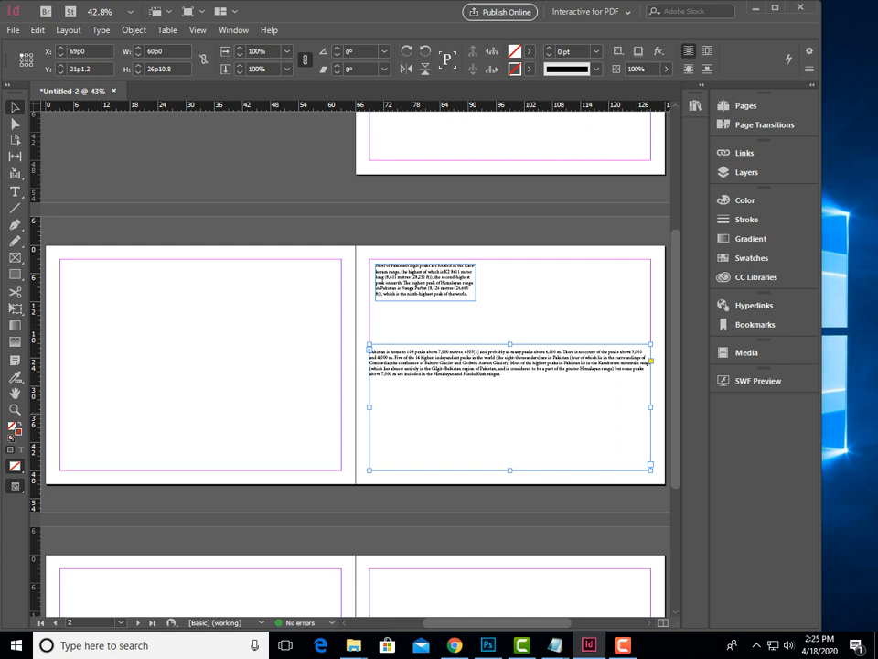
Resize the second threaded frame to about 14p9.6 by 41p8.4 and move it beside page 3's outer margin, level with the first frame
{"action": "left_click_drag", "start_coordinate": [650, 407], "coordinate": [515, 406]}
{"action": "left_click_drag", "start_coordinate": [452, 388], "coordinate": [569, 309]}
{"action": "left_click_drag", "start_coordinate": [559, 390], "coordinate": [559, 341]}
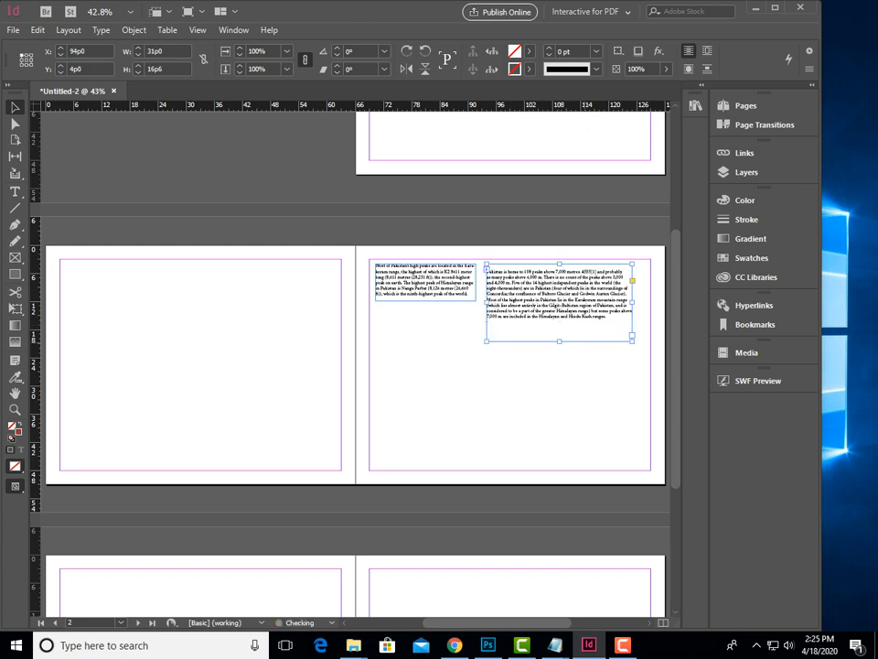
{"action": "left_click_drag", "start_coordinate": [632, 302], "coordinate": [555, 302]}
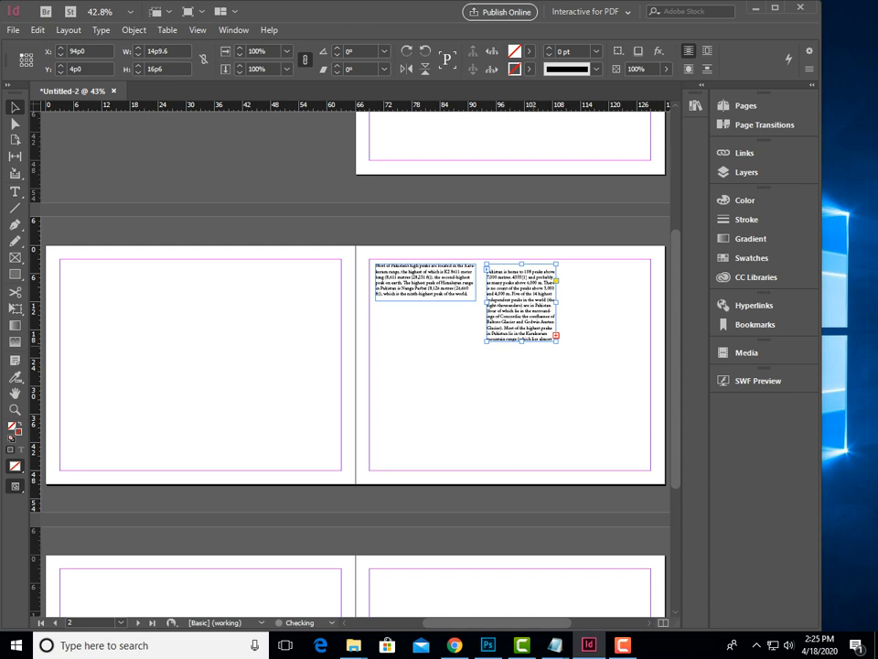
{"action": "left_click_drag", "start_coordinate": [521, 342], "coordinate": [521, 459]}
{"action": "left_click_drag", "start_coordinate": [516, 404], "coordinate": [607, 409]}
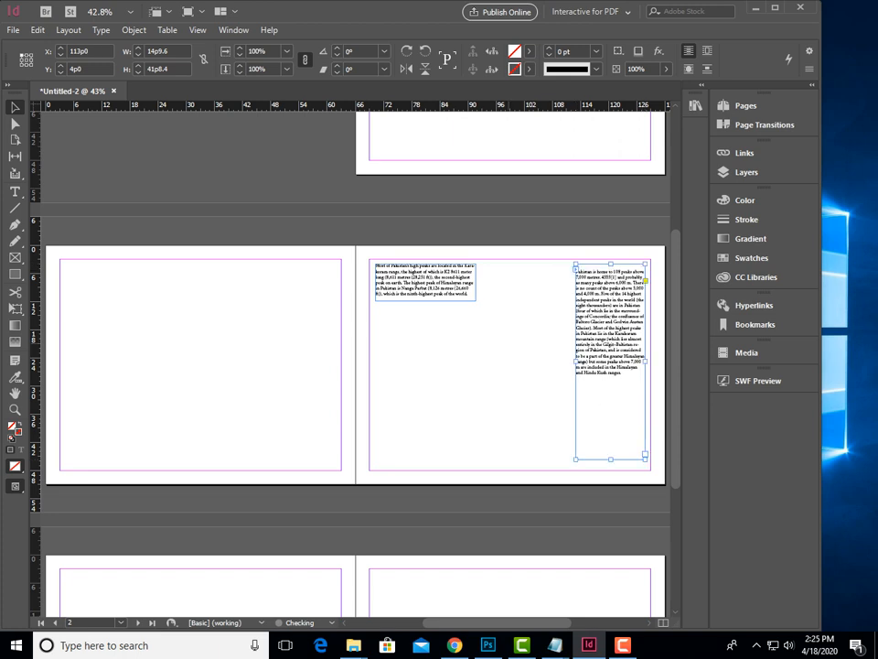
Enlarge the first text frame on page 3 to about 28p8.4 wide and 11p8.4 high
{"action": "left_click", "coordinate": [426, 279]}
{"action": "left_click_drag", "start_coordinate": [475, 300], "coordinate": [510, 319]}
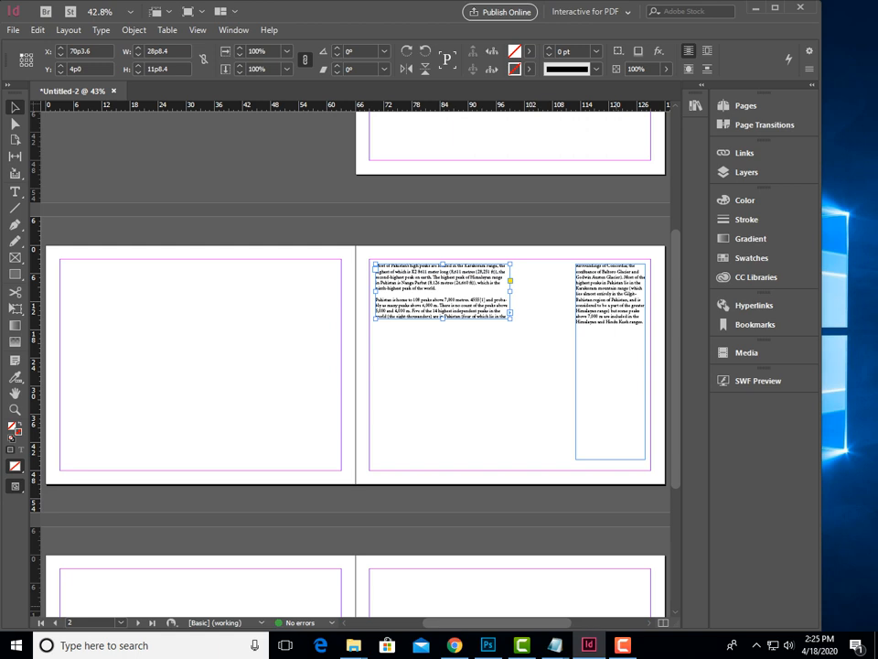
Move the second threaded frame closer to the first one, to about X 102p3 and Y 5p1
{"action": "key", "text": "ctrl+minus"}
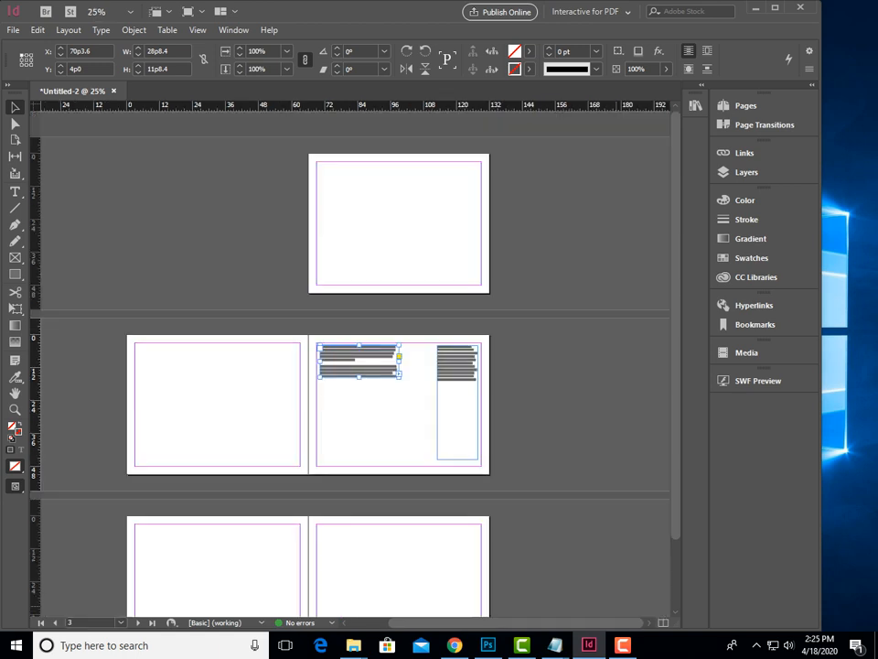
{"action": "key", "text": "ctrl+minus"}
{"action": "key", "text": "ctrl+equal"}
{"action": "key", "text": "ctrl+equal"}
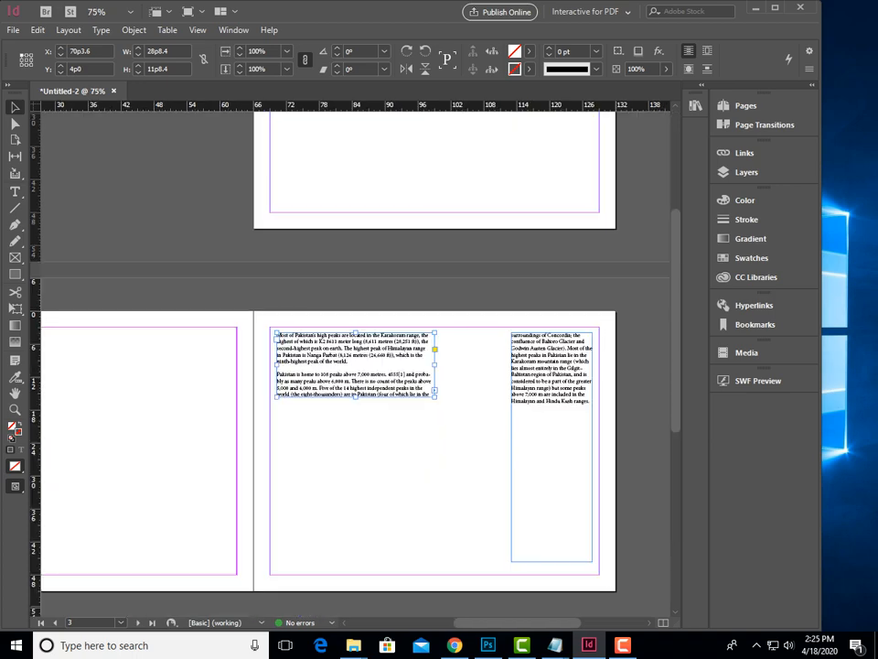
{"action": "key", "text": "ctrl+equal"}
{"action": "key", "text": "ctrl+equal"}
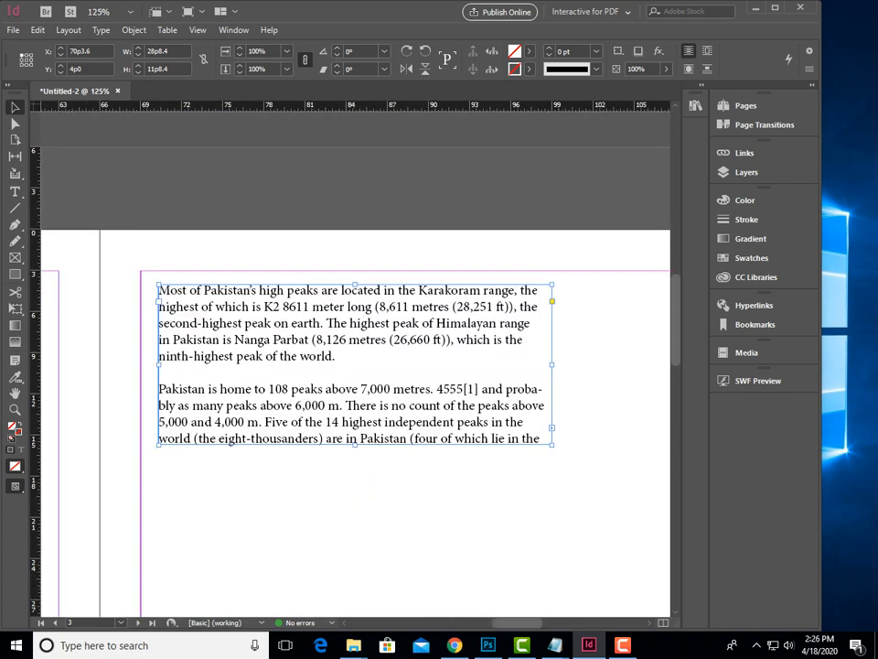
{"action": "scroll", "coordinate": [355, 421], "scroll_direction": "right", "scroll_amount": 5}
{"action": "scroll", "coordinate": [355, 420], "scroll_direction": "left", "scroll_amount": 4}
{"action": "scroll", "coordinate": [355, 420], "scroll_direction": "right", "scroll_amount": 1}
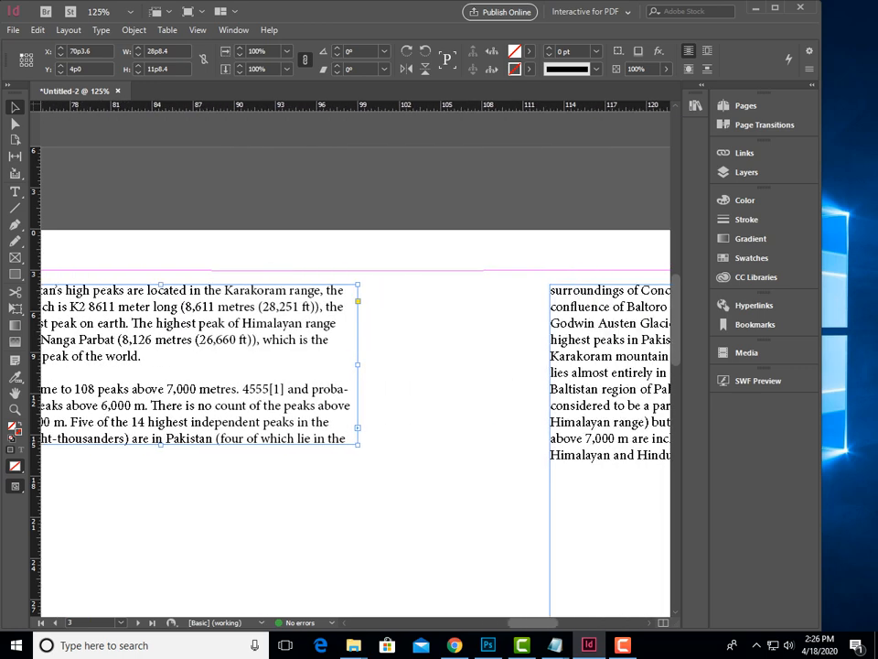
{"action": "left_click_drag", "start_coordinate": [615, 478], "coordinate": [466, 484]}
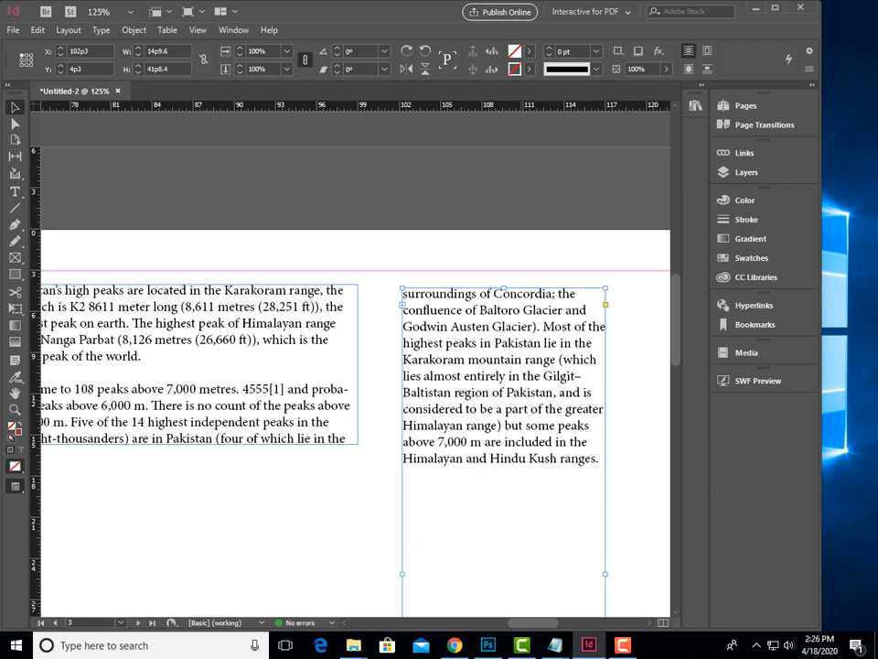
{"action": "key", "text": "Down"}
{"action": "key", "text": "Down"}
{"action": "key", "text": "Down"}
{"action": "key", "text": "Down"}
{"action": "key", "text": "Down"}
{"action": "key", "text": "Down"}
{"action": "key", "text": "Down"}
{"action": "key", "text": "Down"}
{"action": "key", "text": "Down"}
{"action": "key", "text": "Down"}
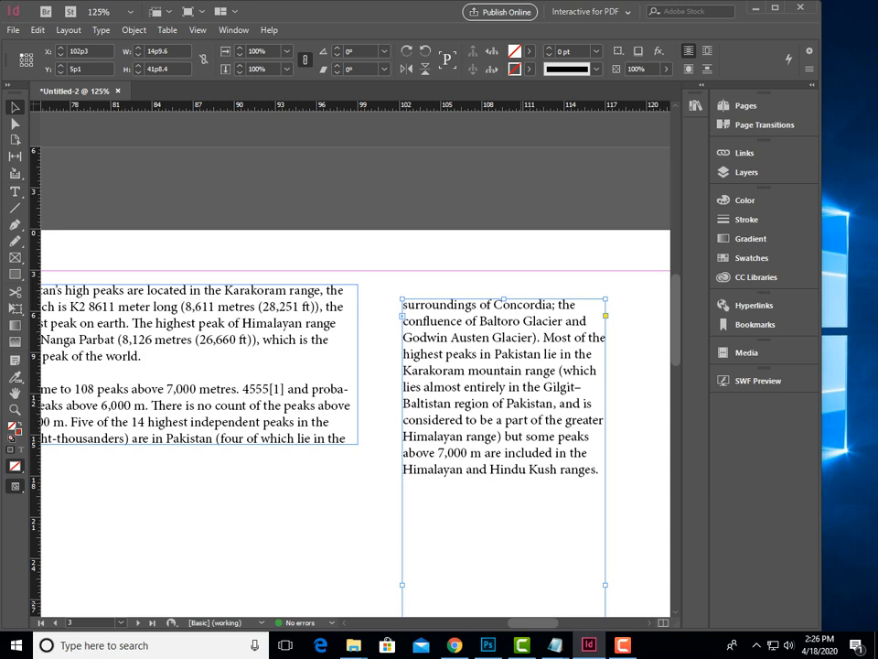
Lengthen the first frame to about 15p1.2, and shorten it to about 6p3.6 so it holds only the first paragraph
{"action": "key", "text": "ctrl+minus"}
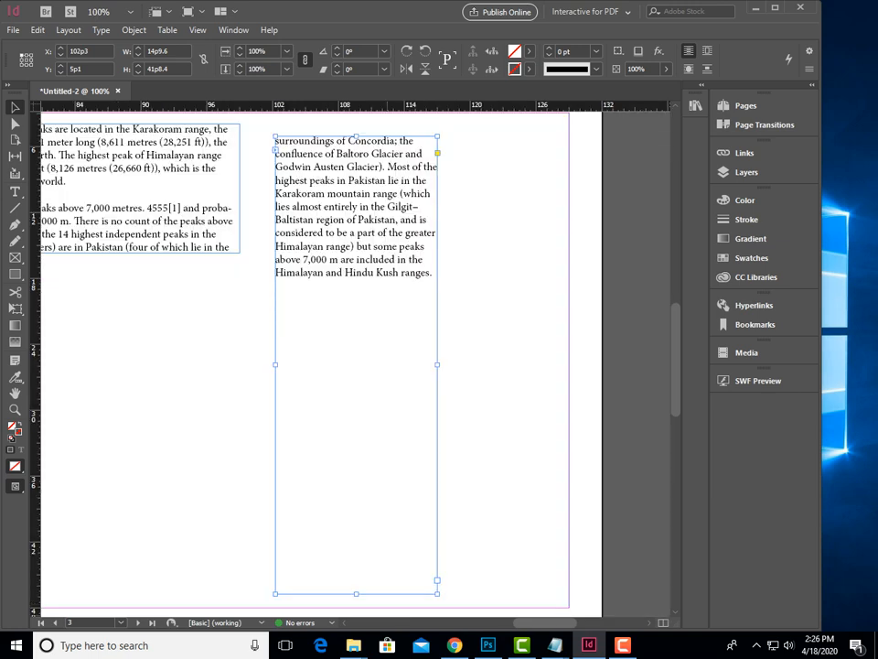
{"action": "scroll", "coordinate": [357, 357], "scroll_direction": "left", "scroll_amount": 5}
{"action": "scroll", "coordinate": [357, 357], "scroll_direction": "left", "scroll_amount": 2}
{"action": "left_click", "coordinate": [286, 179]}
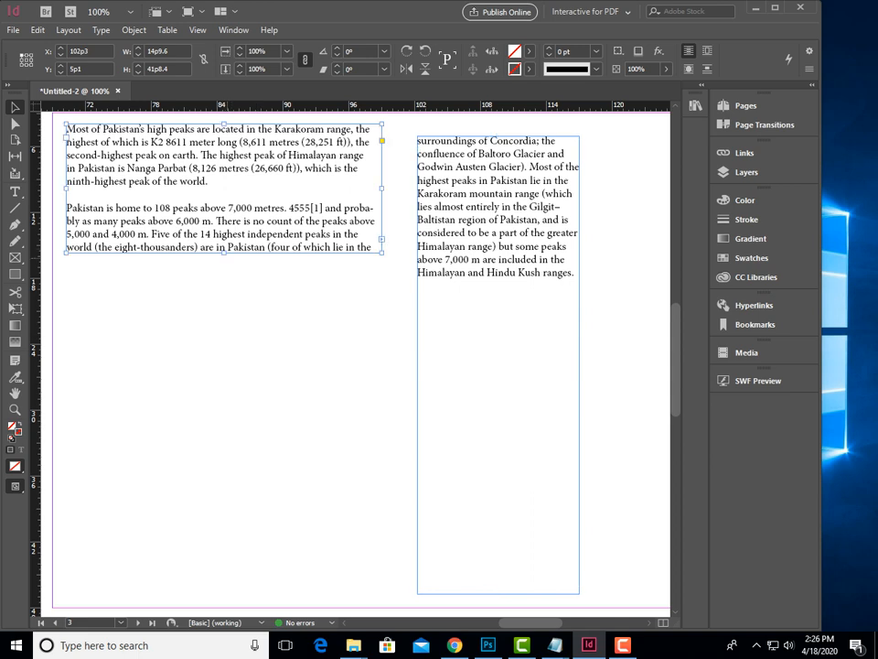
{"action": "left_click_drag", "start_coordinate": [223, 252], "coordinate": [222, 249]}
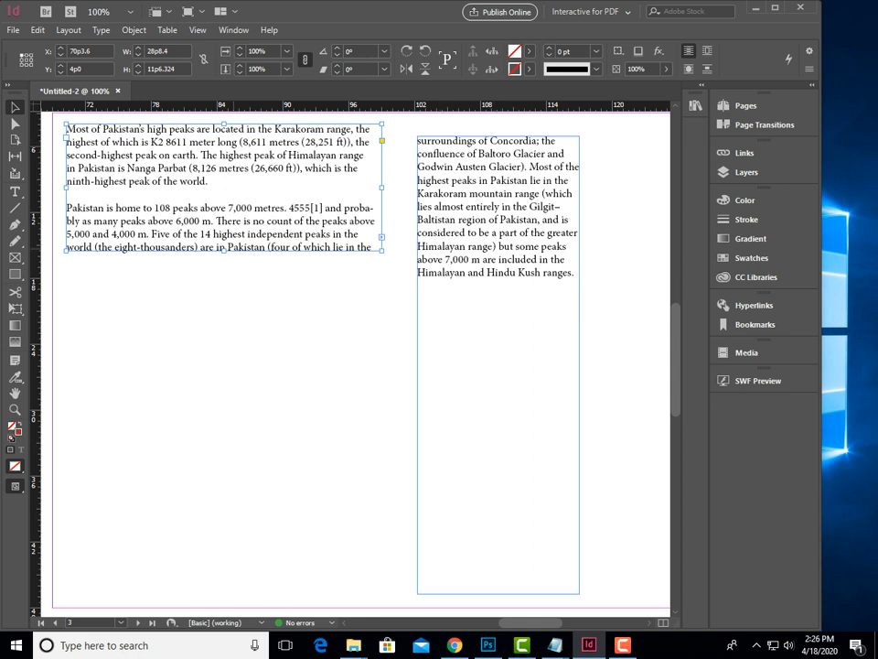
{"action": "left_click_drag", "start_coordinate": [224, 252], "coordinate": [224, 290]}
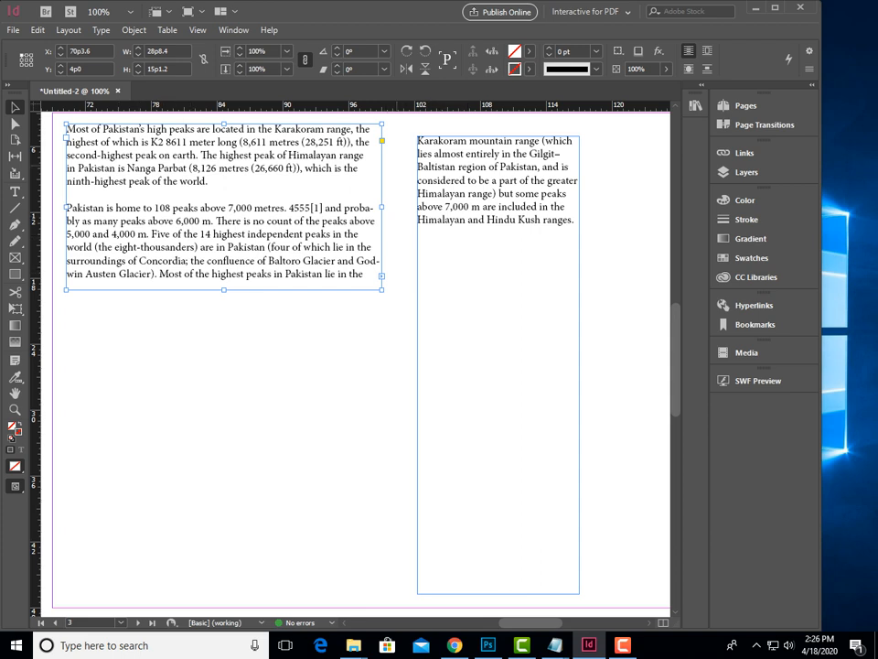
{"action": "left_click_drag", "start_coordinate": [223, 289], "coordinate": [235, 193]}
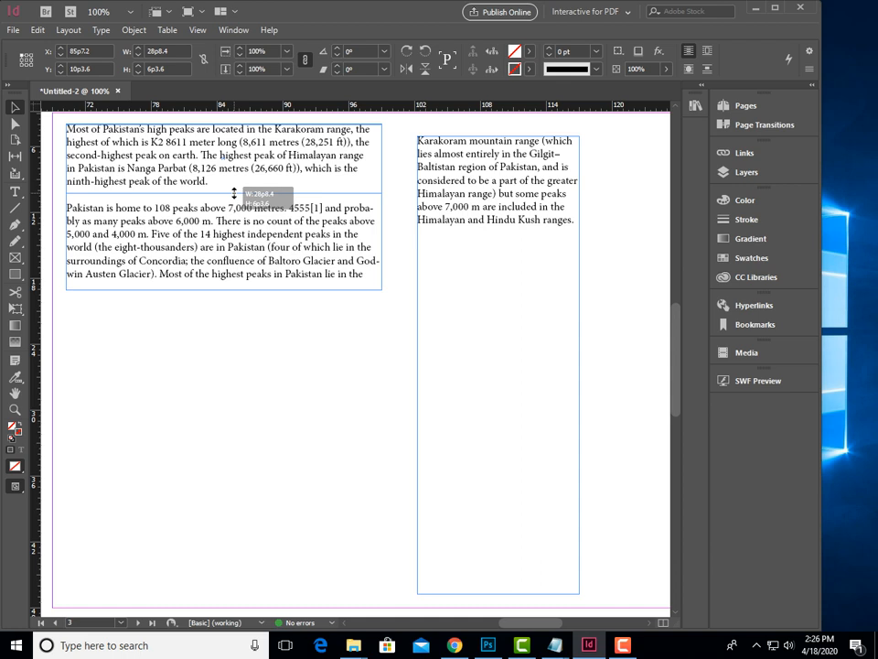
{"action": "left_click_drag", "start_coordinate": [235, 193], "coordinate": [234, 193]}
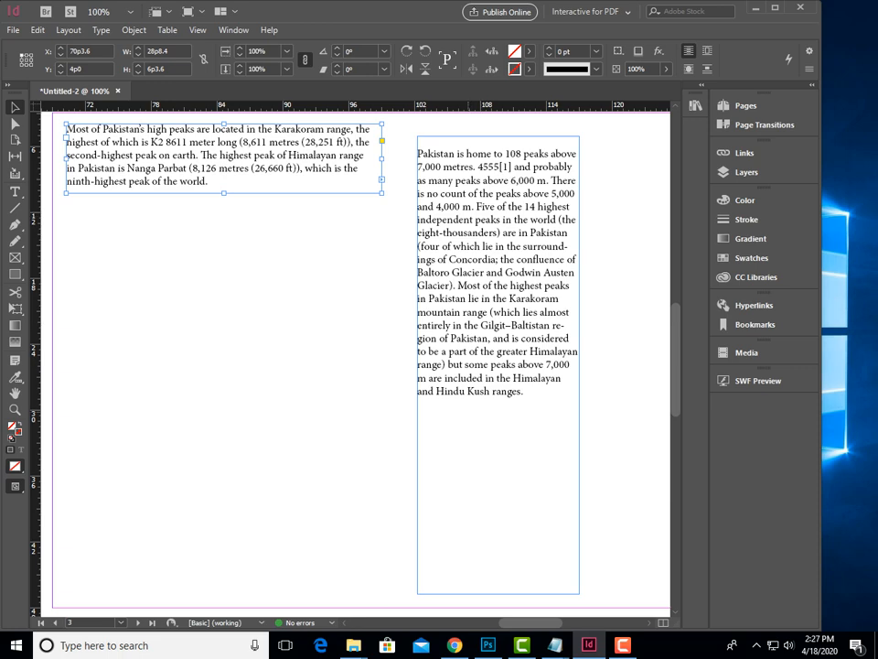
Move the second threaded frame from page 3 to page 5, at about X 98p3.6 and Y 4p7.8
{"action": "scroll", "coordinate": [356, 357], "scroll_direction": "down", "scroll_amount": 1}
{"action": "scroll", "coordinate": [357, 357], "scroll_direction": "down", "scroll_amount": 5}
{"action": "scroll", "coordinate": [356, 357], "scroll_direction": "up", "scroll_amount": 3}
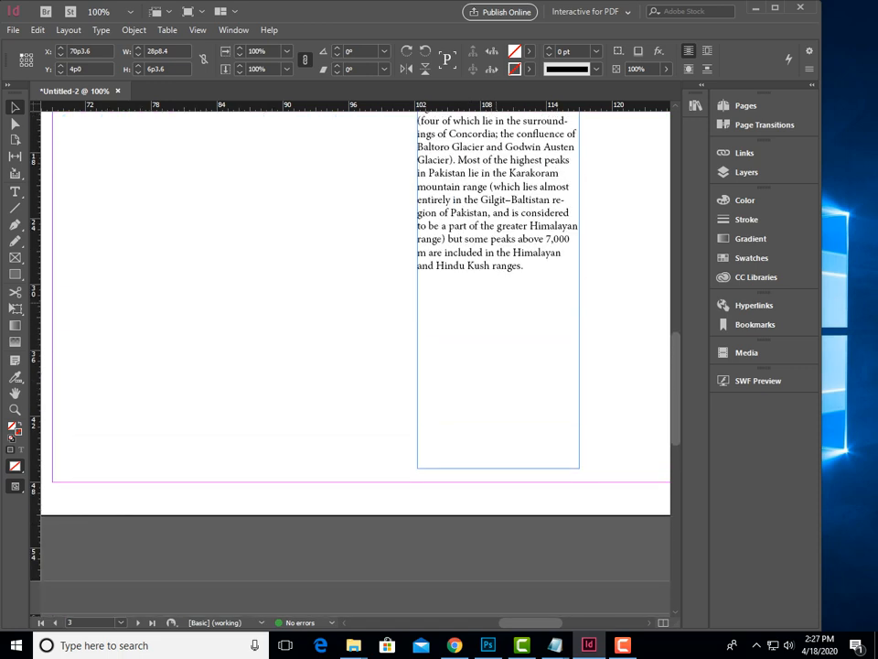
{"action": "scroll", "coordinate": [356, 364], "scroll_direction": "down", "scroll_amount": 6}
{"action": "left_click_drag", "start_coordinate": [476, 150], "coordinate": [427, 602]}
{"action": "scroll", "coordinate": [439, 366], "scroll_direction": "down", "scroll_amount": 4}
{"action": "left_click_drag", "start_coordinate": [454, 226], "coordinate": [465, 483]}
{"action": "scroll", "coordinate": [357, 357], "scroll_direction": "up", "scroll_amount": 10}
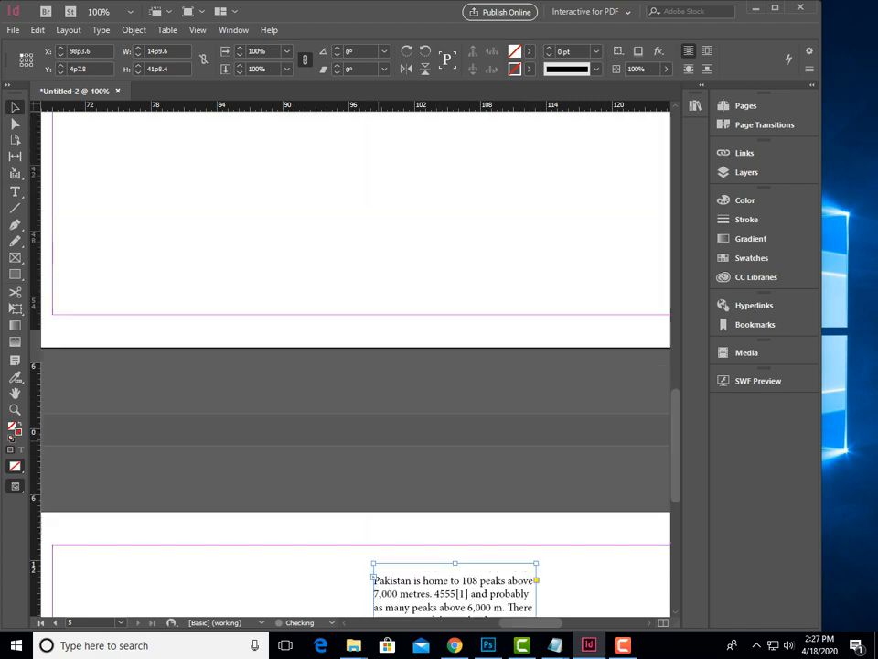
Lengthen the page 3 frame to about 10p4.8, shorten it to about 6p1.2, and check the text reflow on page 5
{"action": "scroll", "coordinate": [356, 364], "scroll_direction": "up", "scroll_amount": 3}
{"action": "left_click", "coordinate": [218, 264]}
{"action": "left_click_drag", "start_coordinate": [224, 277], "coordinate": [229, 322]}
{"action": "scroll", "coordinate": [355, 364], "scroll_direction": "down", "scroll_amount": 8}
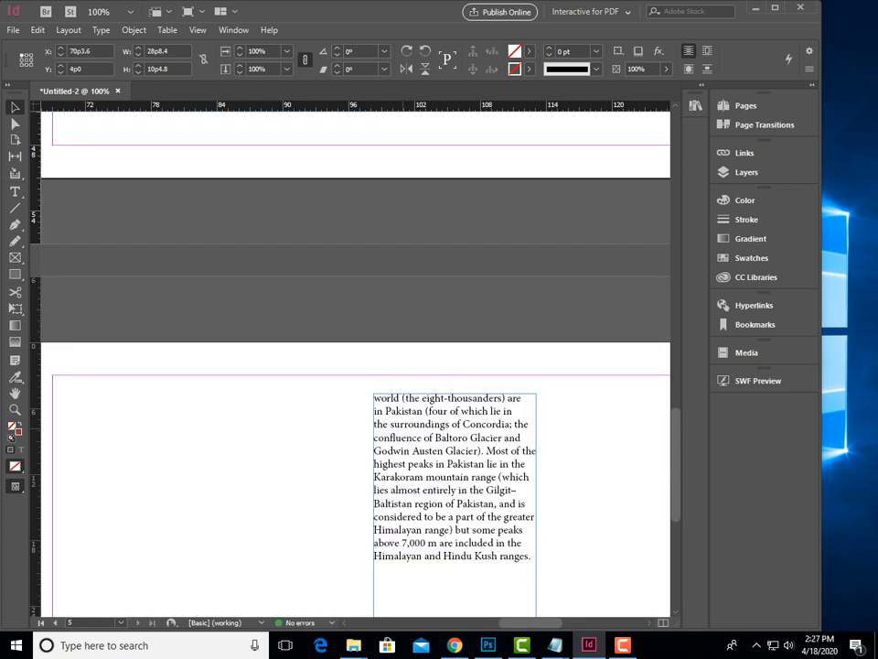
{"action": "scroll", "coordinate": [355, 364], "scroll_direction": "up", "scroll_amount": 8}
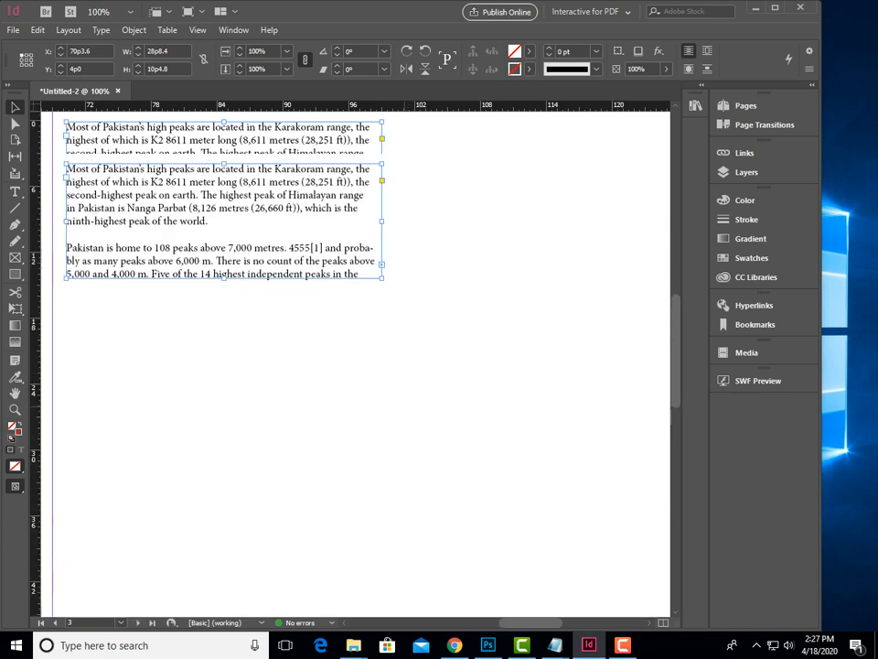
{"action": "left_click_drag", "start_coordinate": [229, 361], "coordinate": [232, 314]}
{"action": "scroll", "coordinate": [232, 315], "scroll_direction": "down", "scroll_amount": 8}
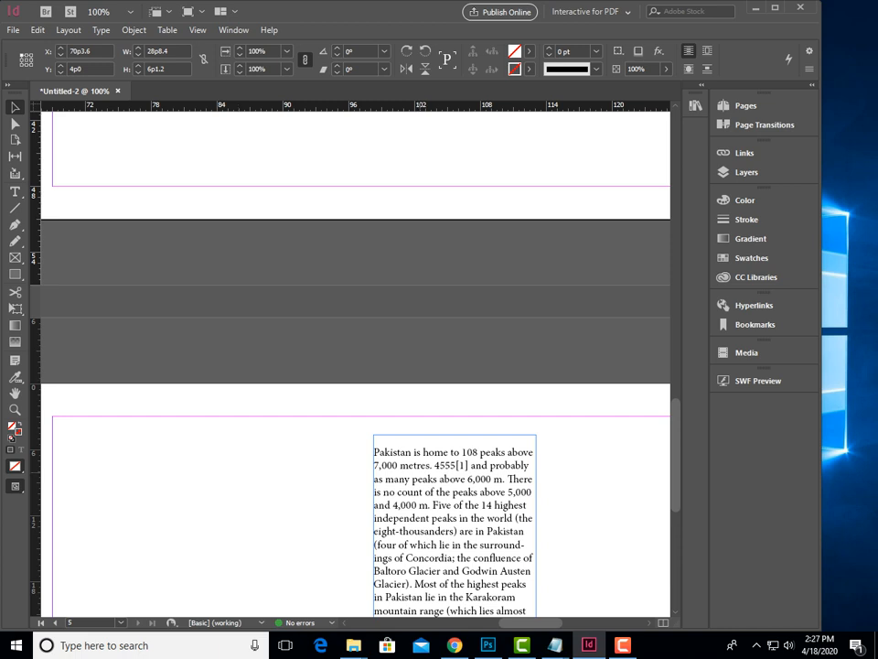
{"action": "scroll", "coordinate": [355, 364], "scroll_direction": "up", "scroll_amount": 8}
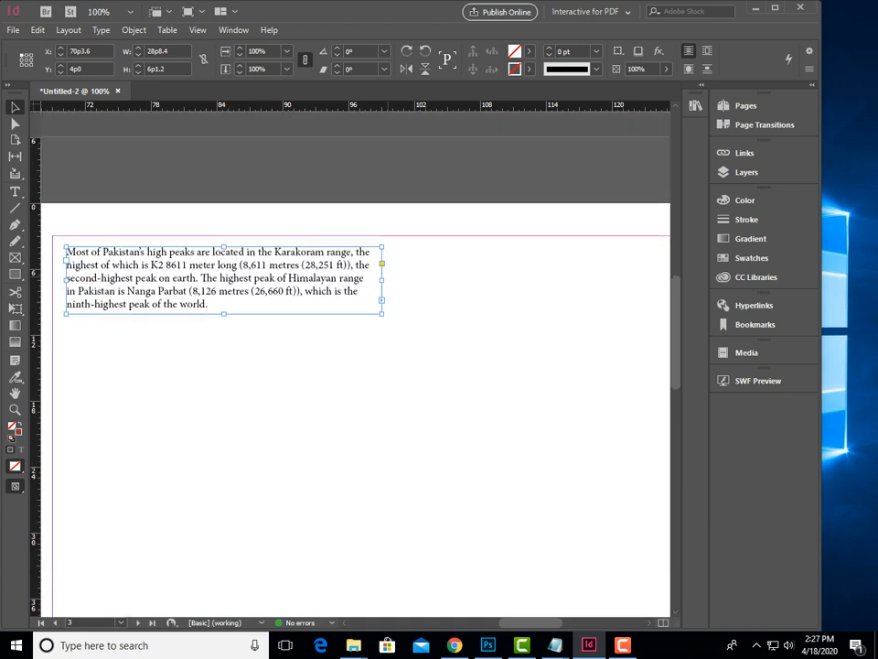
Narrow the page 3 frame to about 19p1.2, lengthen it to about 14p9.6, and check the text flow into page 5
{"action": "left_click_drag", "start_coordinate": [383, 280], "coordinate": [277, 279]}
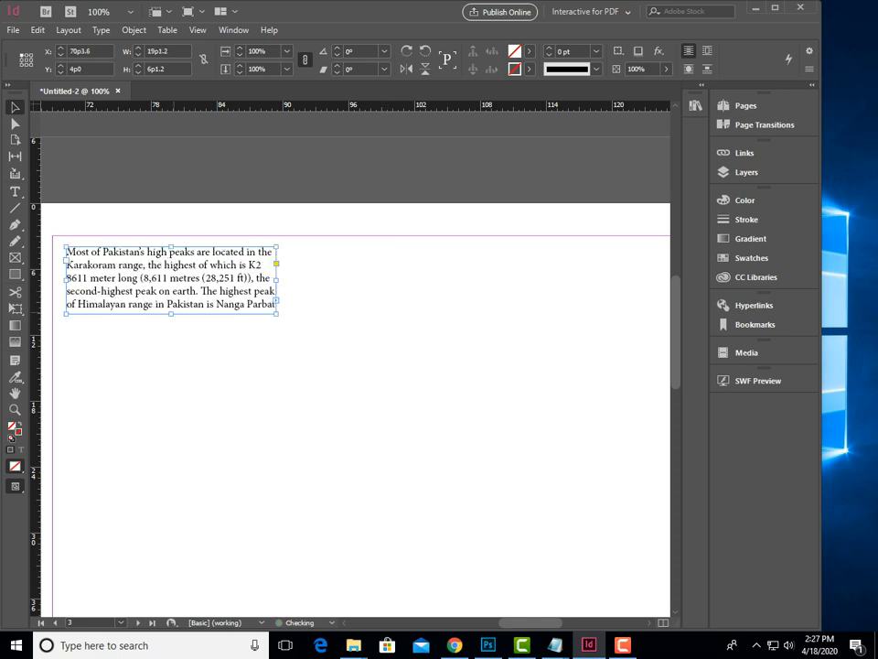
{"action": "left_click_drag", "start_coordinate": [171, 313], "coordinate": [173, 408]}
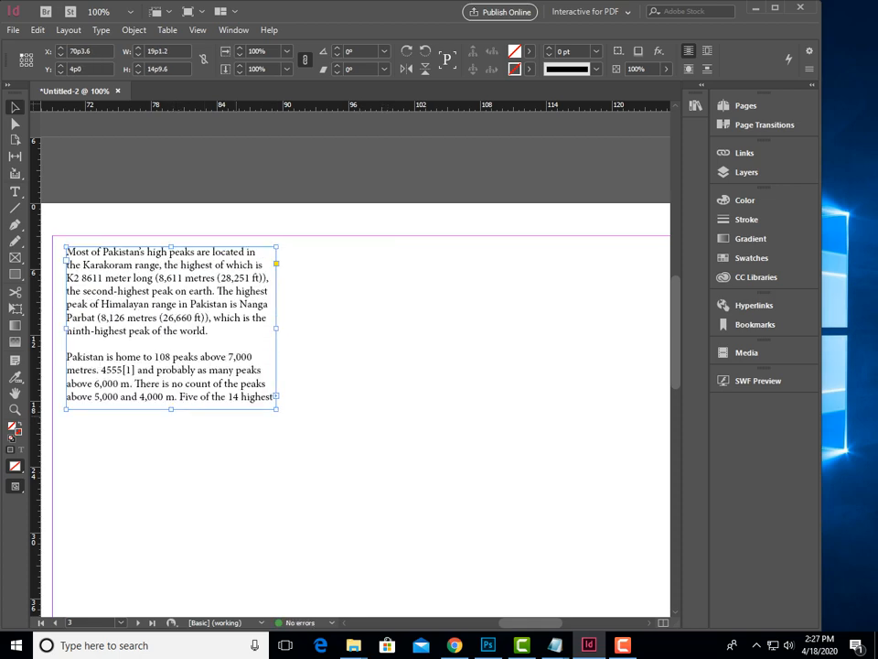
{"action": "scroll", "coordinate": [356, 366], "scroll_direction": "down", "scroll_amount": 15}
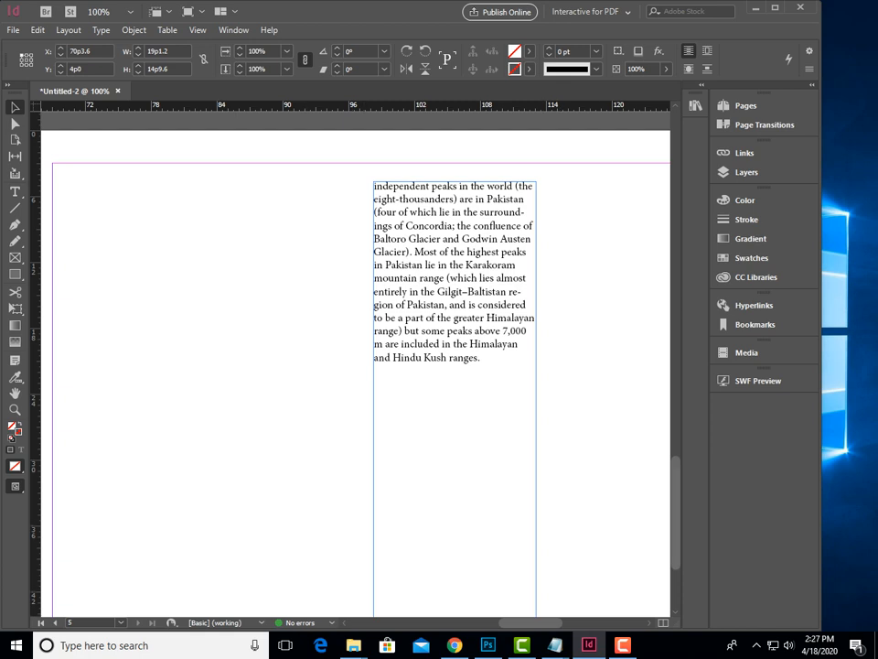
{"action": "scroll", "coordinate": [355, 363], "scroll_direction": "up", "scroll_amount": 15}
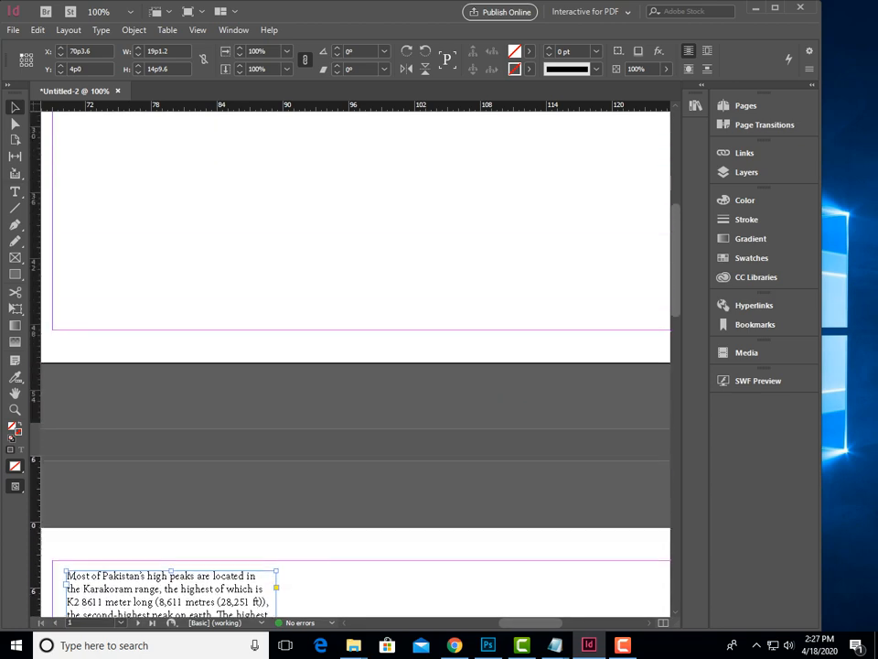
{"action": "scroll", "coordinate": [355, 363], "scroll_direction": "up", "scroll_amount": 5}
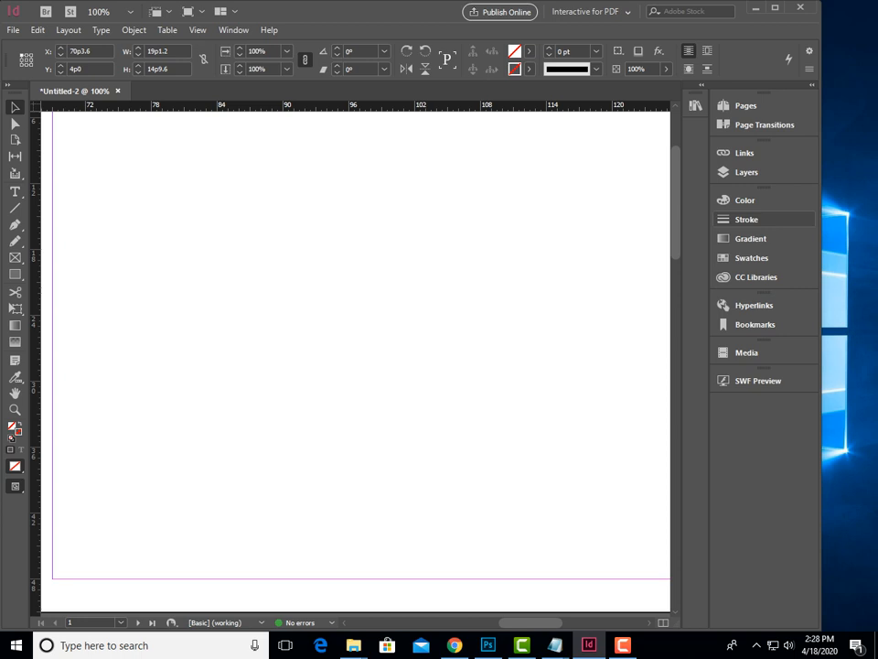
{"action": "key", "text": "ctrl+equal"}
{"action": "key", "text": "ctrl+equal"}
{"action": "key", "text": "ctrl+minus"}
{"action": "key", "text": "ctrl+minus"}
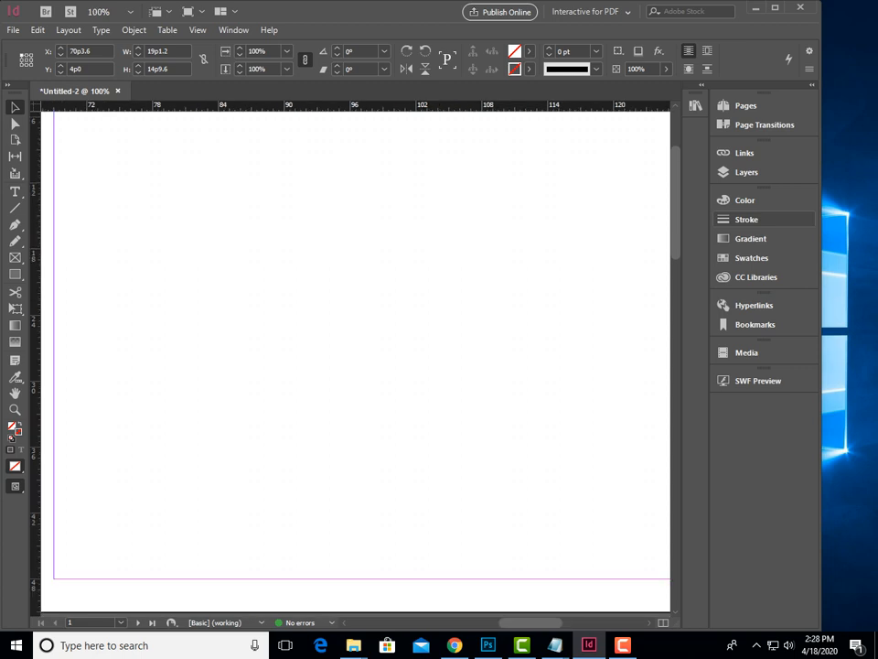
{"action": "key", "text": "ctrl+minus"}
{"action": "key", "text": "ctrl+equal"}
{"action": "key", "text": "ctrl+minus"}
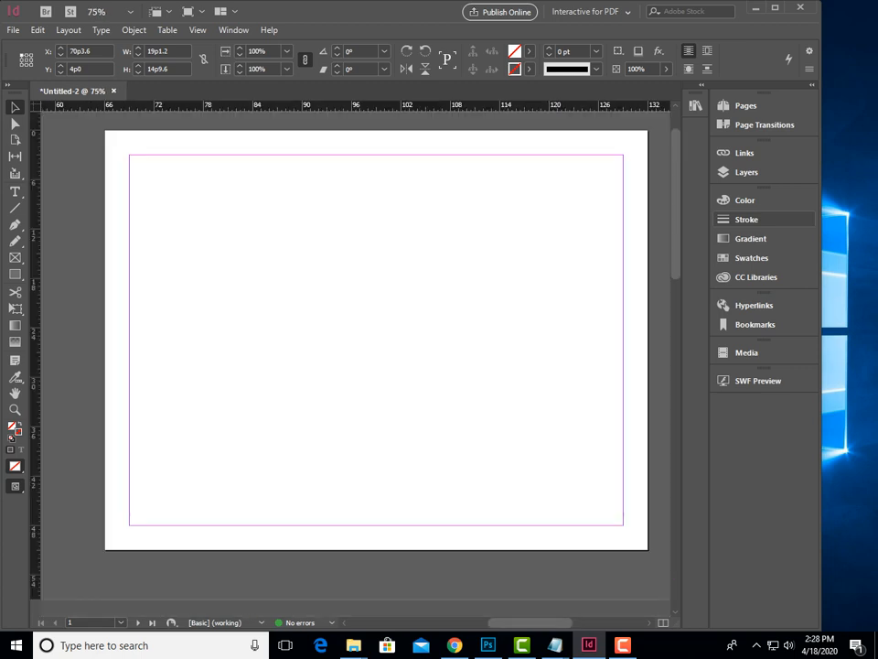
{"action": "scroll", "coordinate": [376, 352], "scroll_direction": "left", "scroll_amount": 2}
{"action": "scroll", "coordinate": [376, 352], "scroll_direction": "right", "scroll_amount": 3}
{"action": "scroll", "coordinate": [376, 353], "scroll_direction": "left", "scroll_amount": 2}
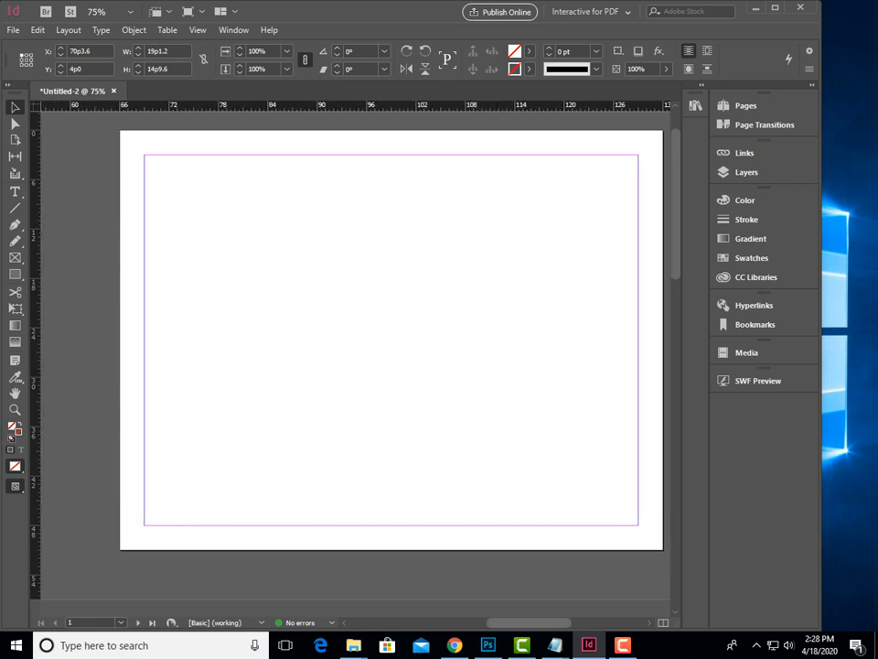
{"action": "scroll", "coordinate": [376, 352], "scroll_direction": "right", "scroll_amount": 3}
{"action": "scroll", "coordinate": [376, 352], "scroll_direction": "left", "scroll_amount": 3}
{"action": "scroll", "coordinate": [376, 352], "scroll_direction": "right", "scroll_amount": 2}
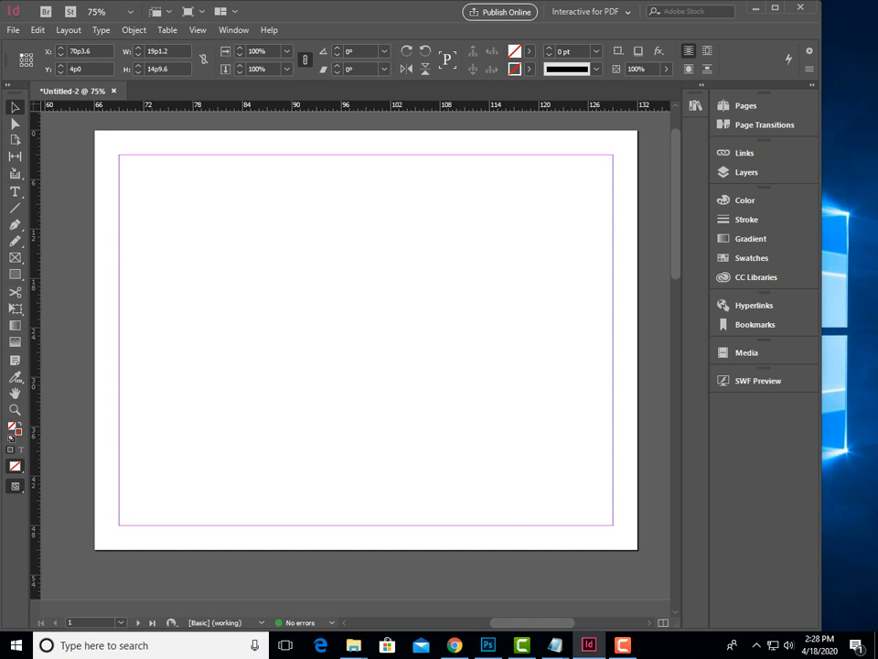
{"action": "left_click", "coordinate": [554, 644]}
{"action": "left_click", "coordinate": [554, 645]}
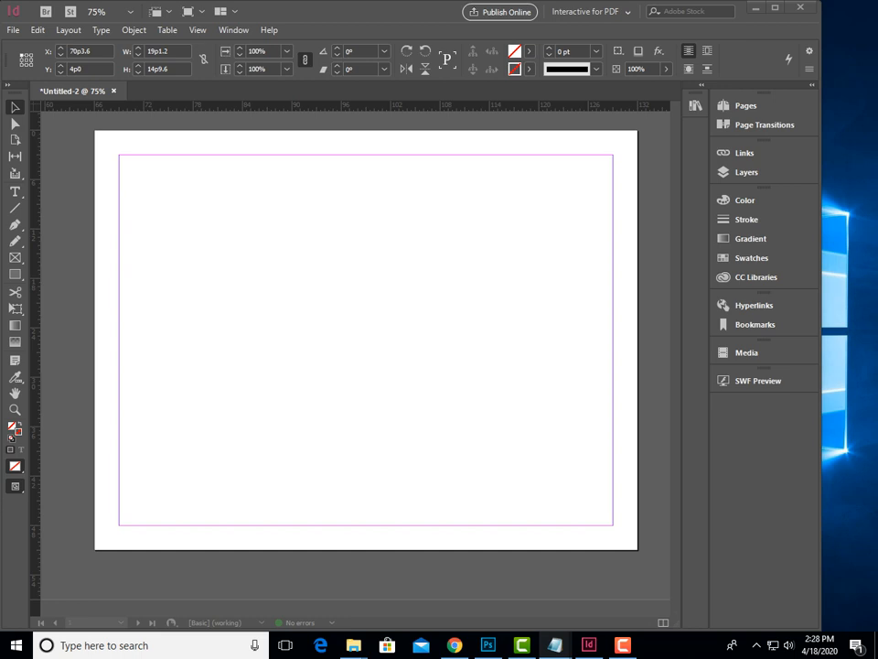
Draw a text frame about 23p9.6 by 5p0 on the blank page, at about X 6p2.4 and Y 8p0
{"action": "key", "text": "t"}
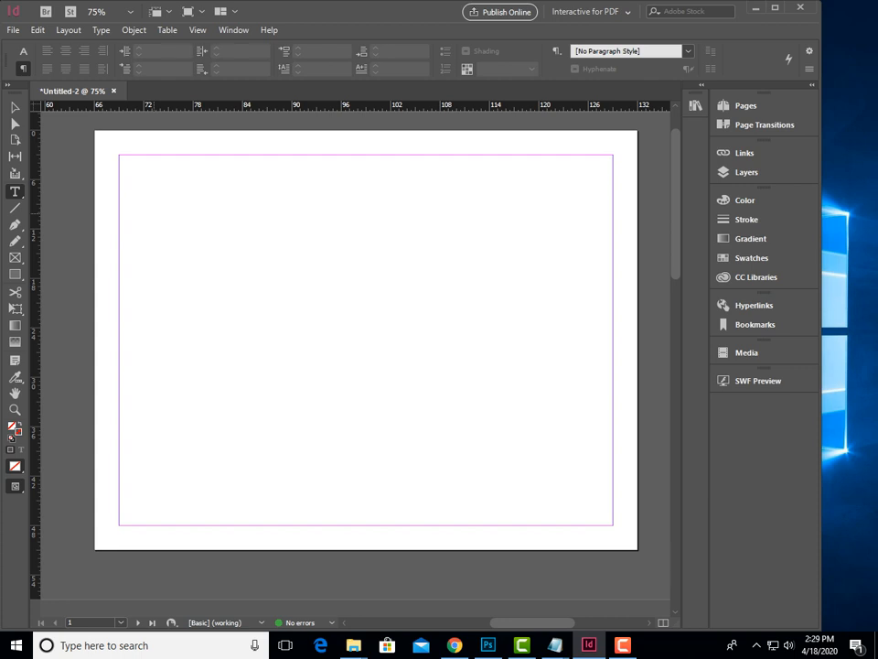
{"action": "key", "text": "u"}
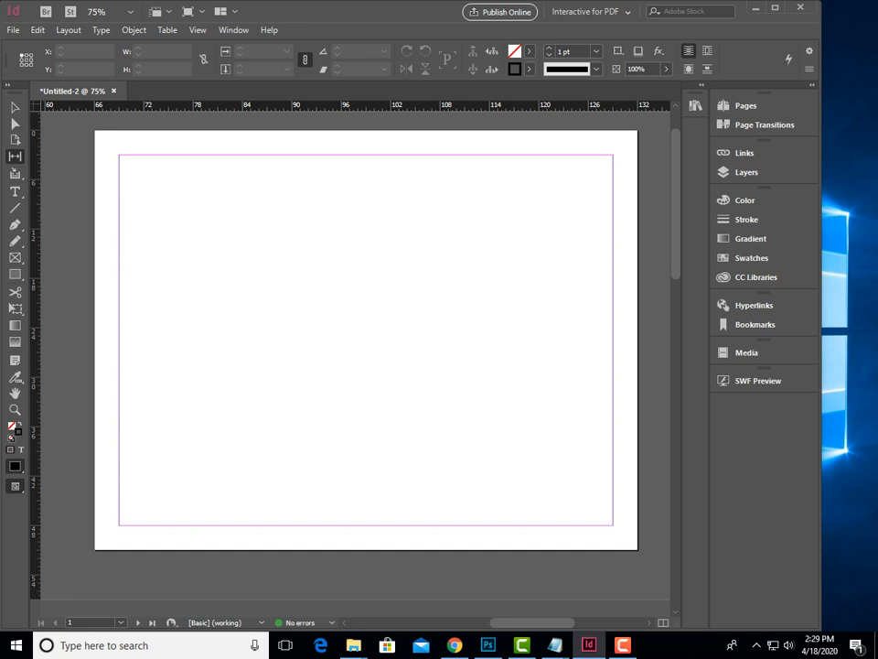
{"action": "key", "text": "t"}
{"action": "left_click_drag", "start_coordinate": [144, 196], "coordinate": [342, 237]}
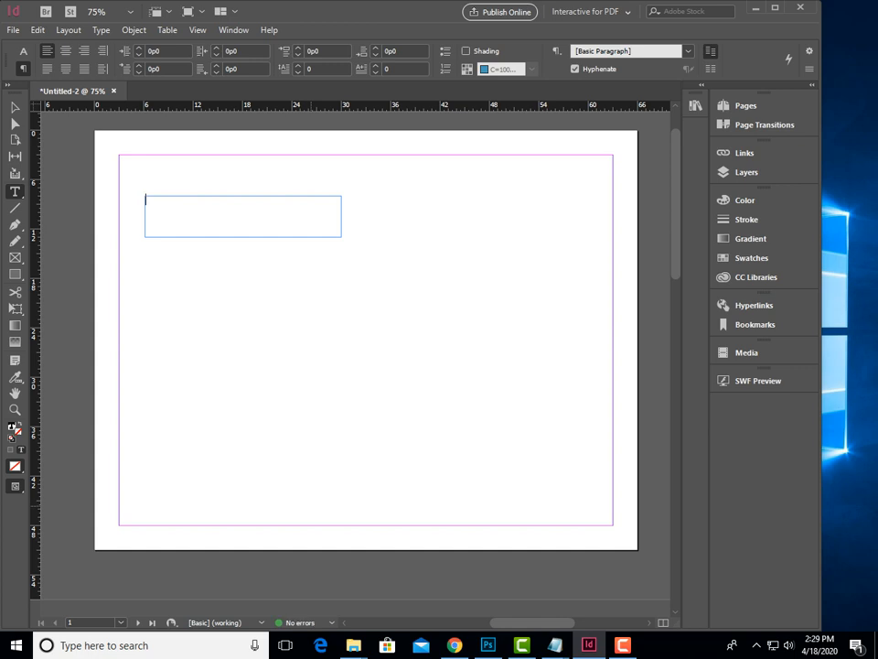
{"action": "left_click_drag", "start_coordinate": [199, 289], "coordinate": [309, 373]}
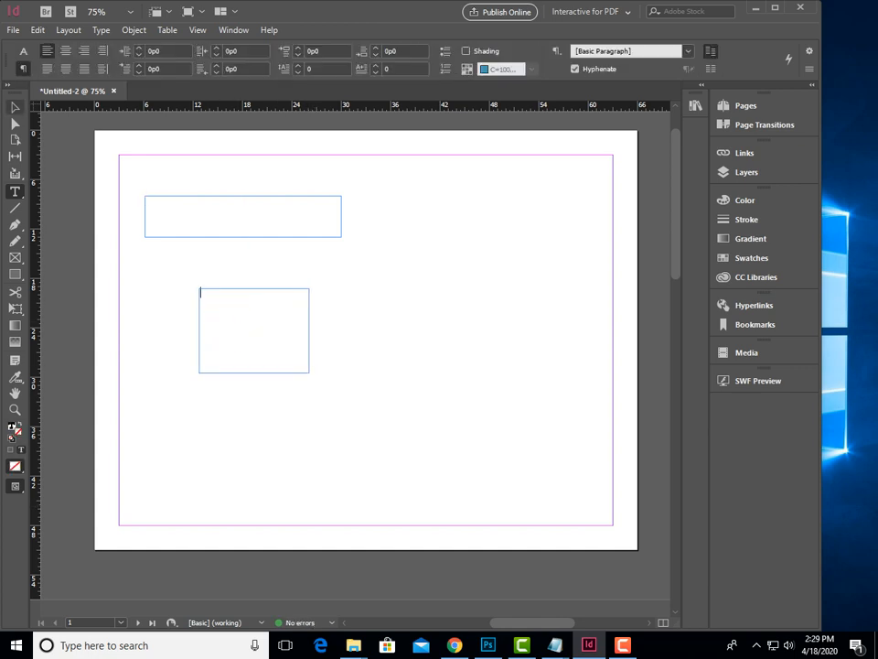
{"action": "key", "text": "Escape"}
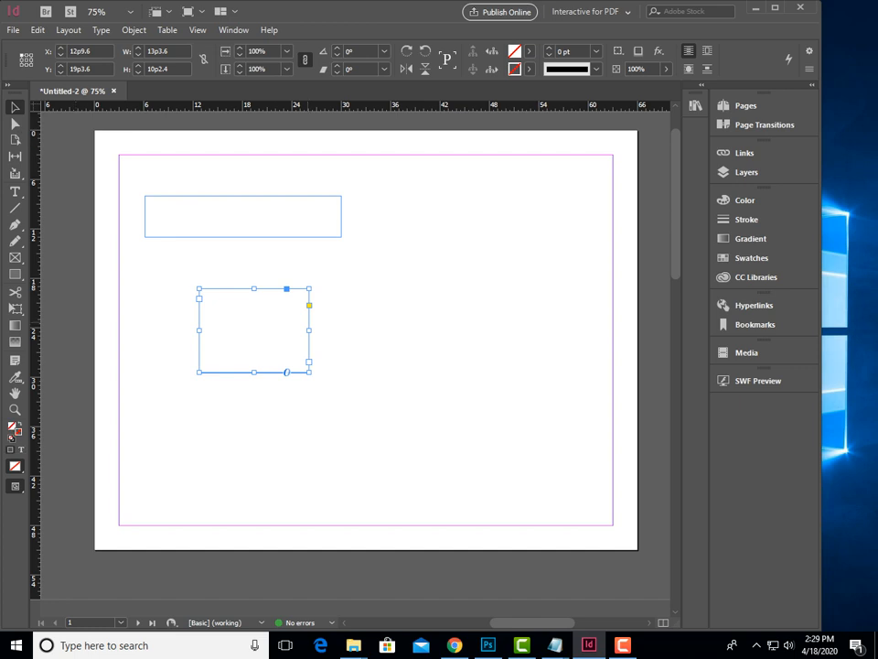
{"action": "key", "text": "Delete"}
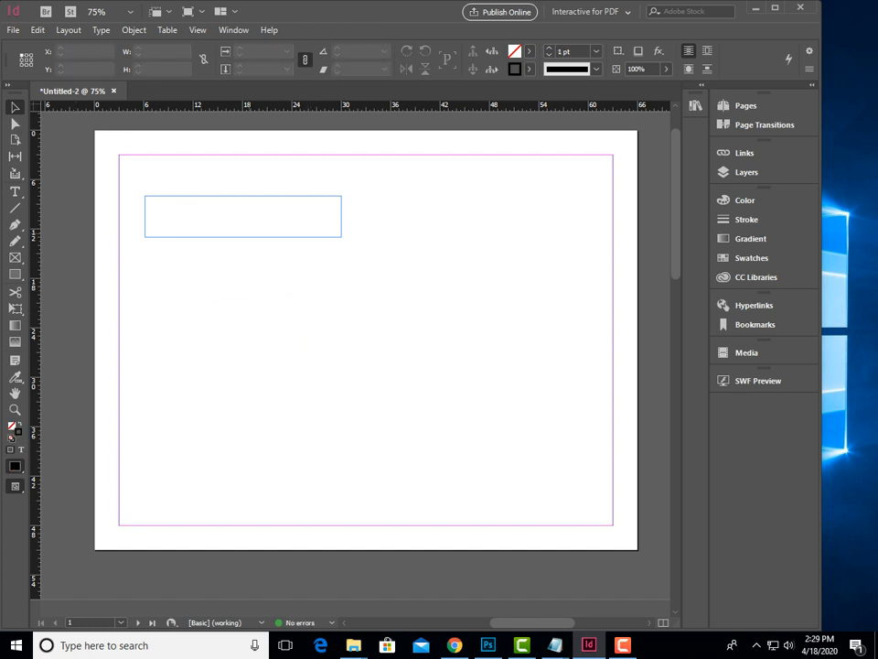
Enter the word PAKISTAN in the text frame
{"action": "left_click", "coordinate": [255, 216]}
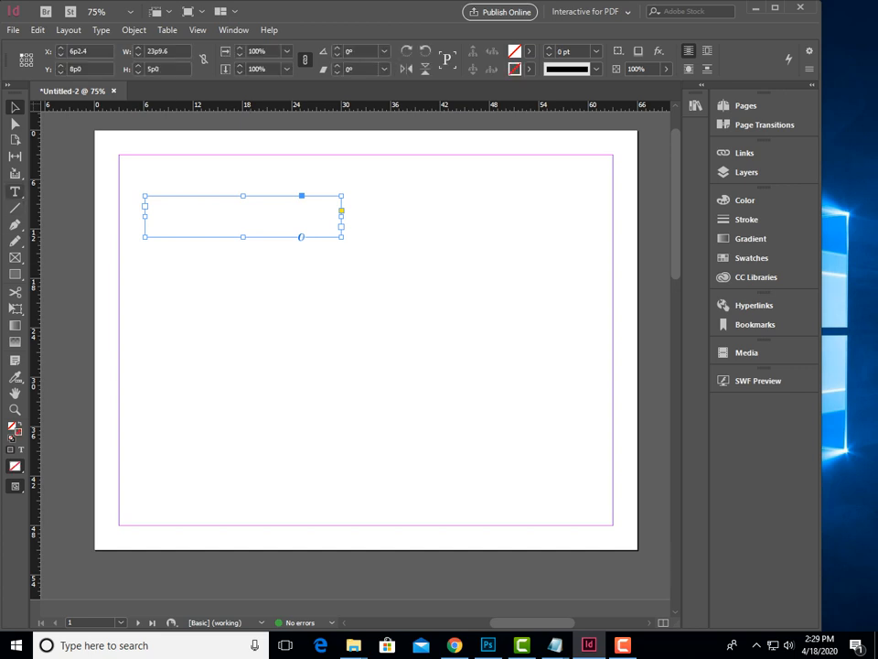
{"action": "key", "text": "t"}
{"action": "left_click", "coordinate": [150, 212]}
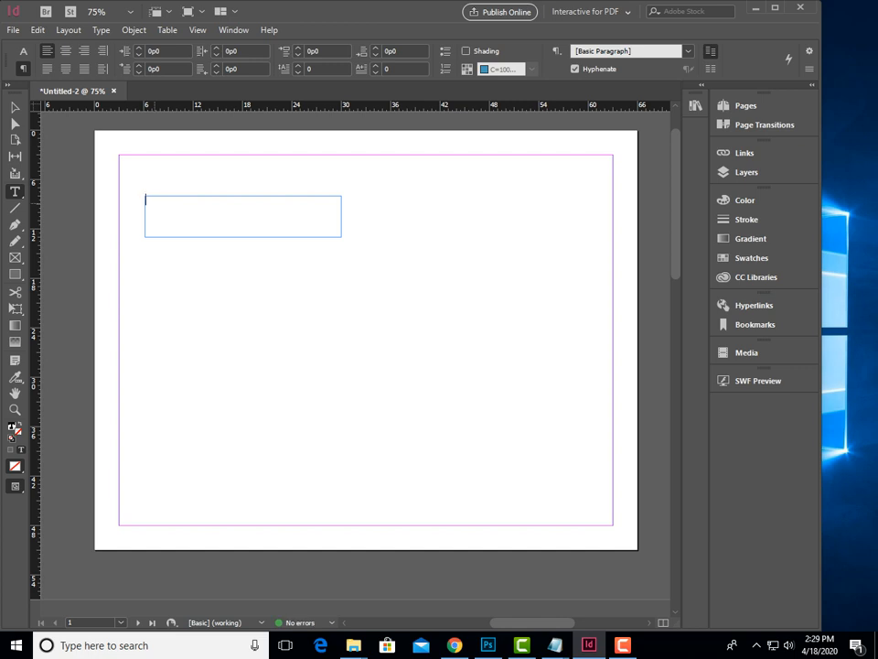
{"action": "type", "text": "PAKISTAN"}
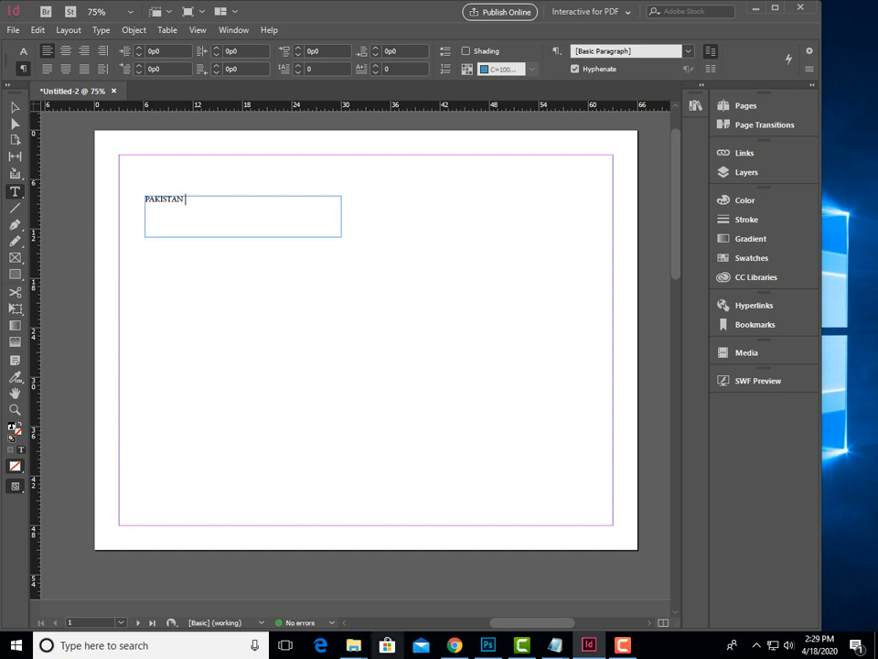
Check the heading wording in the text mountain Notepad file and complete the InDesign title with HIGH PEAKES
{"action": "mouse_move", "coordinate": [555, 645]}
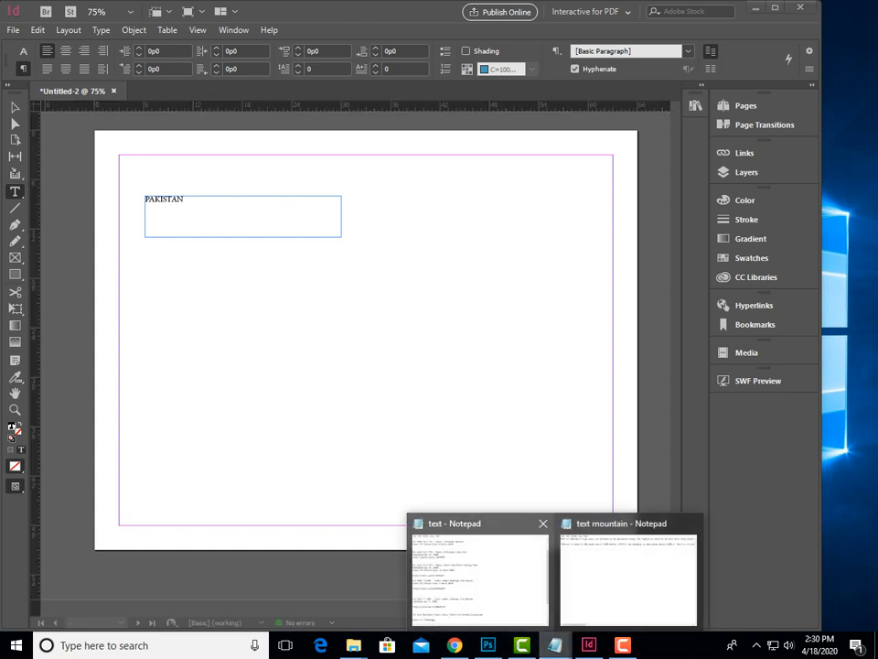
{"action": "left_click", "coordinate": [629, 572]}
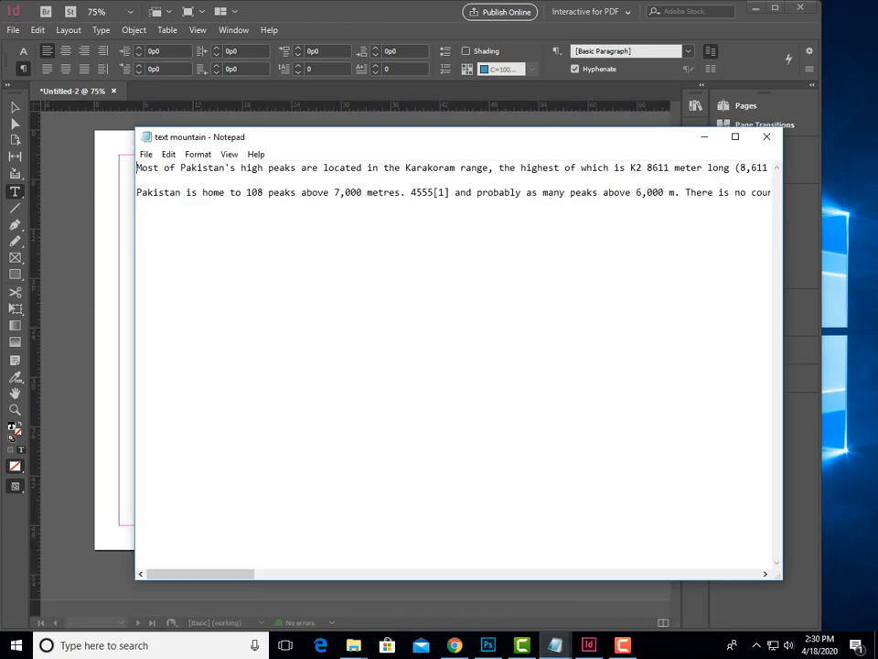
{"action": "left_click_drag", "start_coordinate": [297, 167], "coordinate": [257, 167]}
{"action": "key", "text": "alt+Tab"}
{"action": "left_click", "coordinate": [185, 199]}
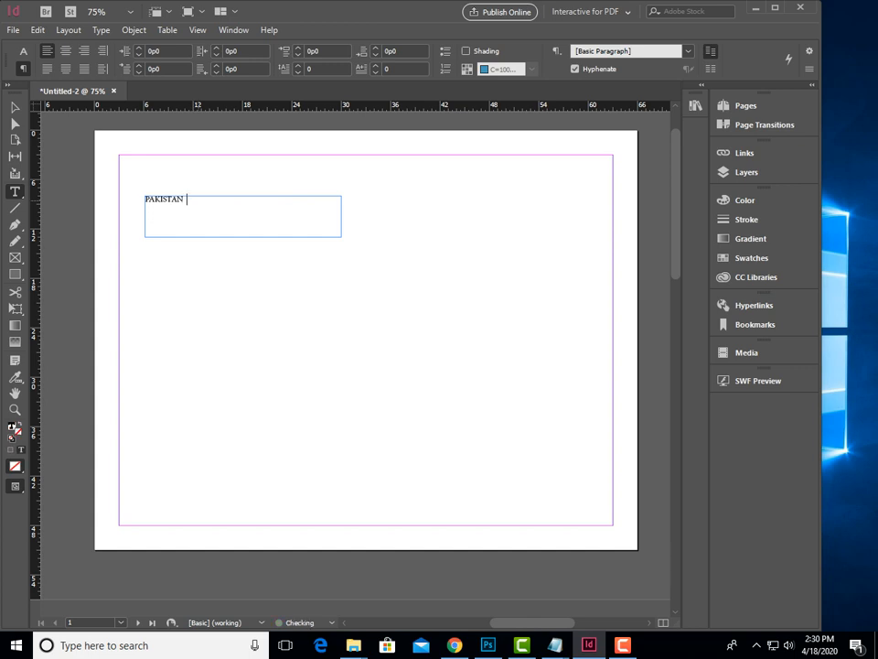
{"action": "type", "text": "HIGH PEAKES"}
Set the font size of the whole title to 36 pt
{"action": "key", "text": "ctrl+a"}
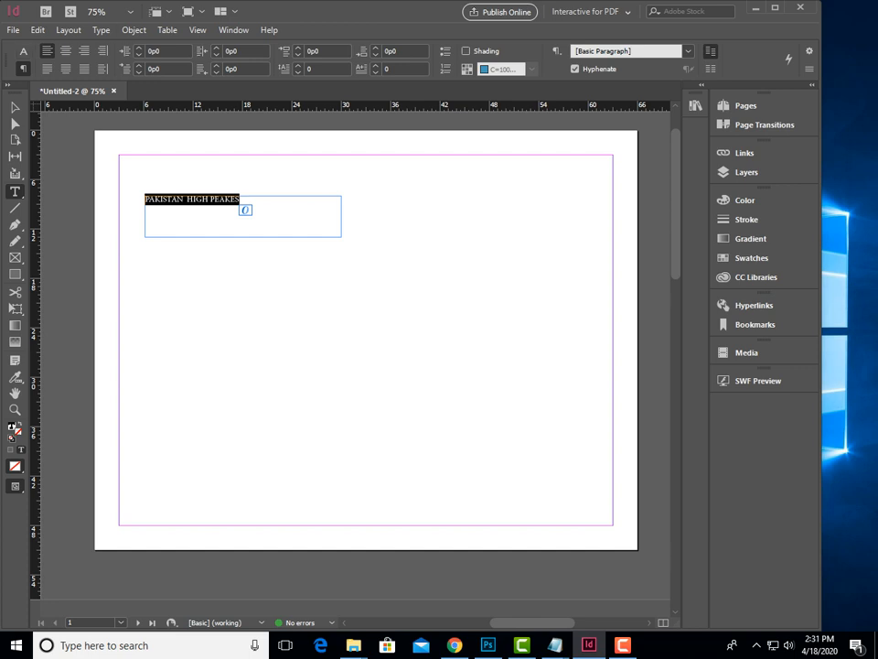
{"action": "left_click", "coordinate": [23, 51]}
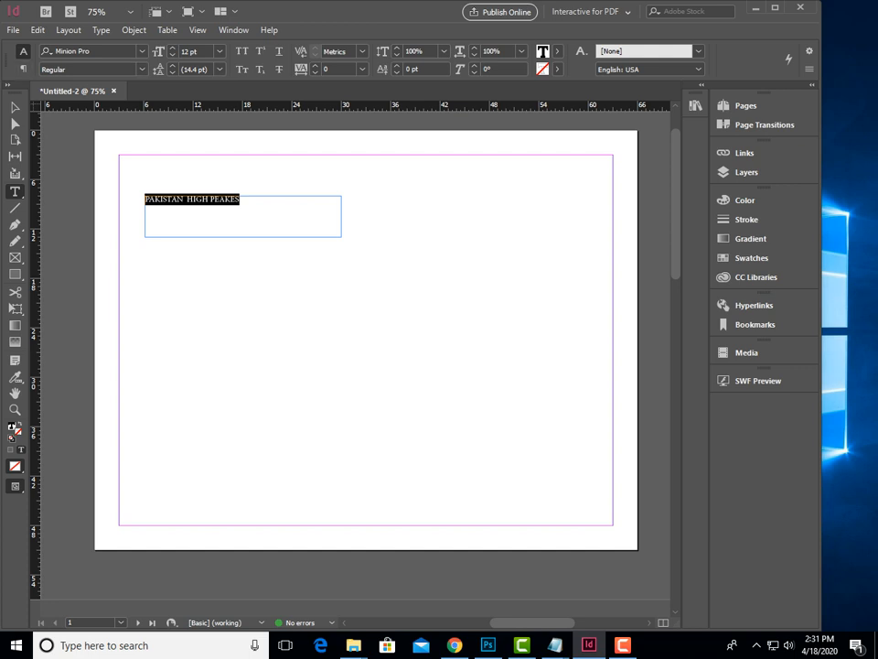
{"action": "left_click", "coordinate": [220, 51]}
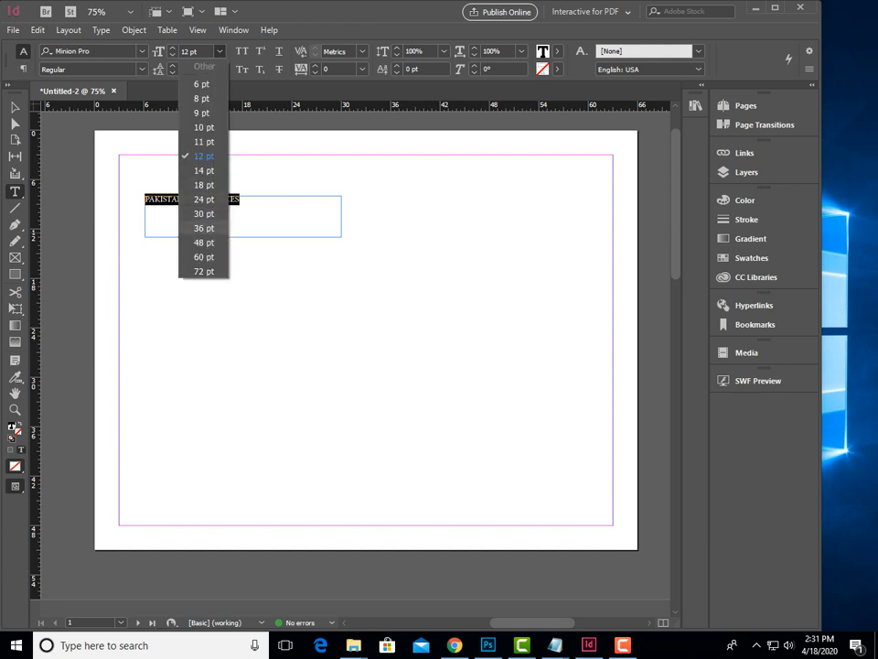
{"action": "left_click", "coordinate": [203, 228]}
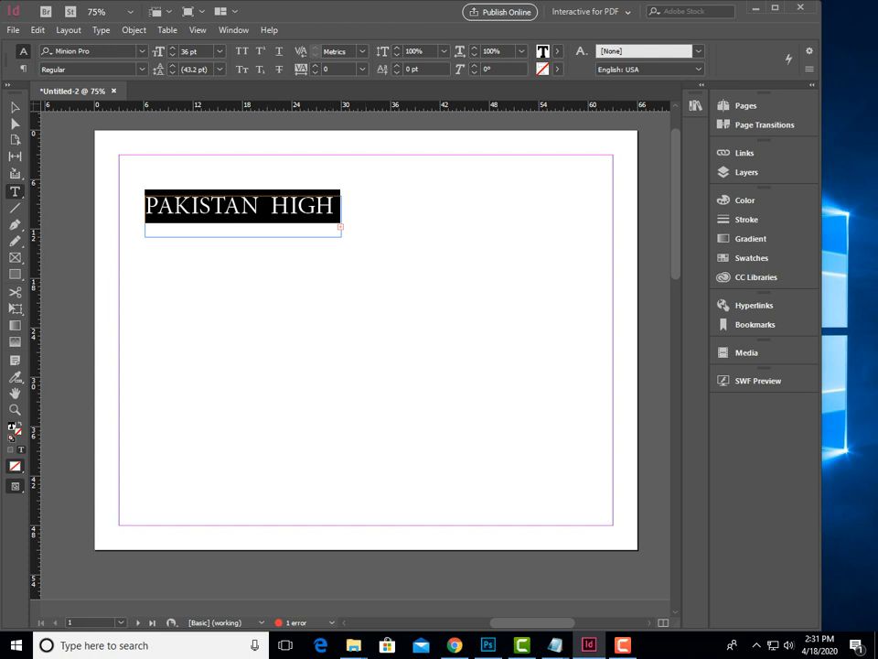
Resize the title frame to about 34p7.2 by 3p3.6 and move it to about X 15p8.4 and Y 4p4.8
{"action": "key", "text": "Escape"}
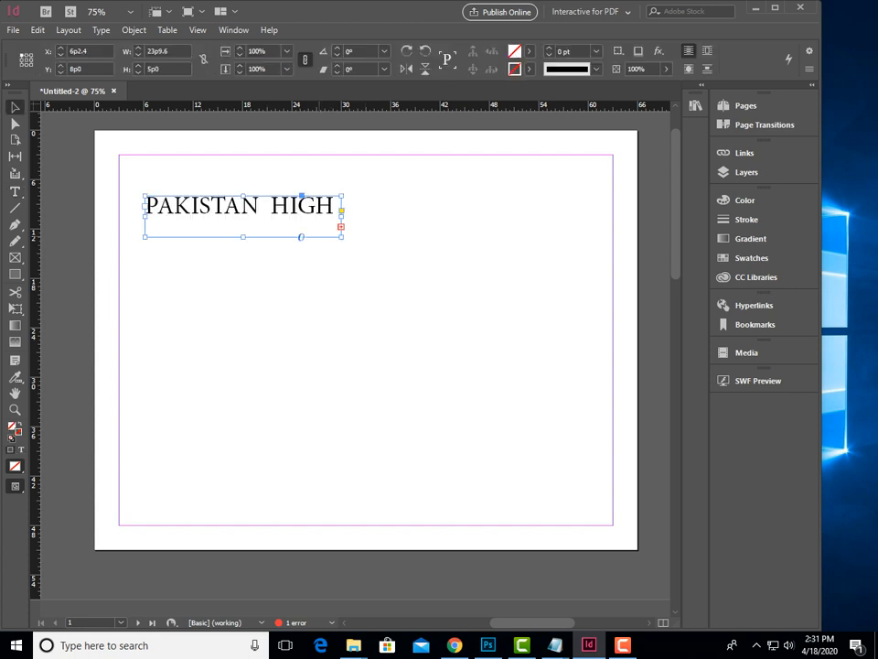
{"action": "left_click_drag", "start_coordinate": [341, 216], "coordinate": [430, 213]}
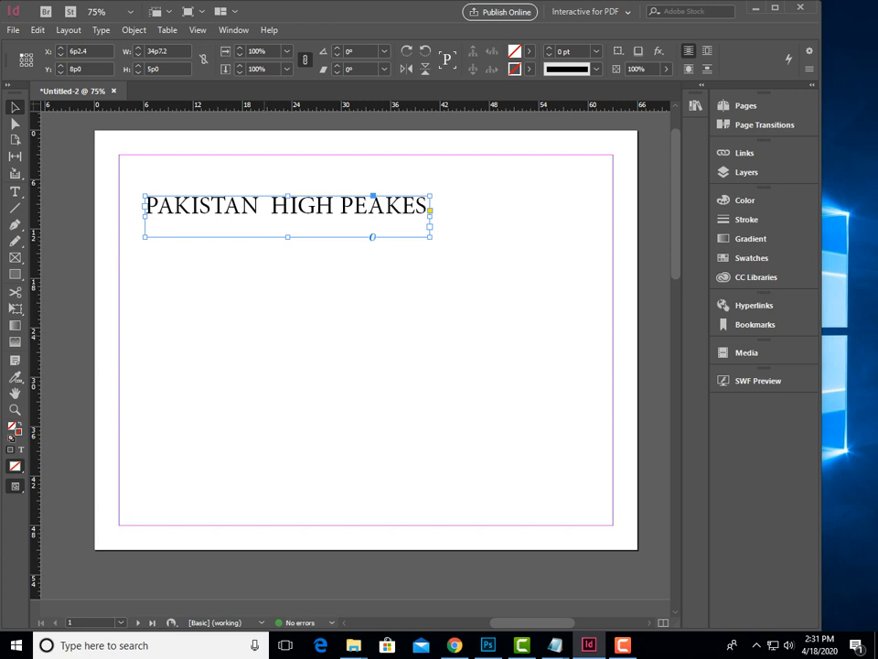
{"action": "left_click_drag", "start_coordinate": [287, 195], "coordinate": [291, 222]}
{"action": "left_click_drag", "start_coordinate": [373, 205], "coordinate": [467, 174]}
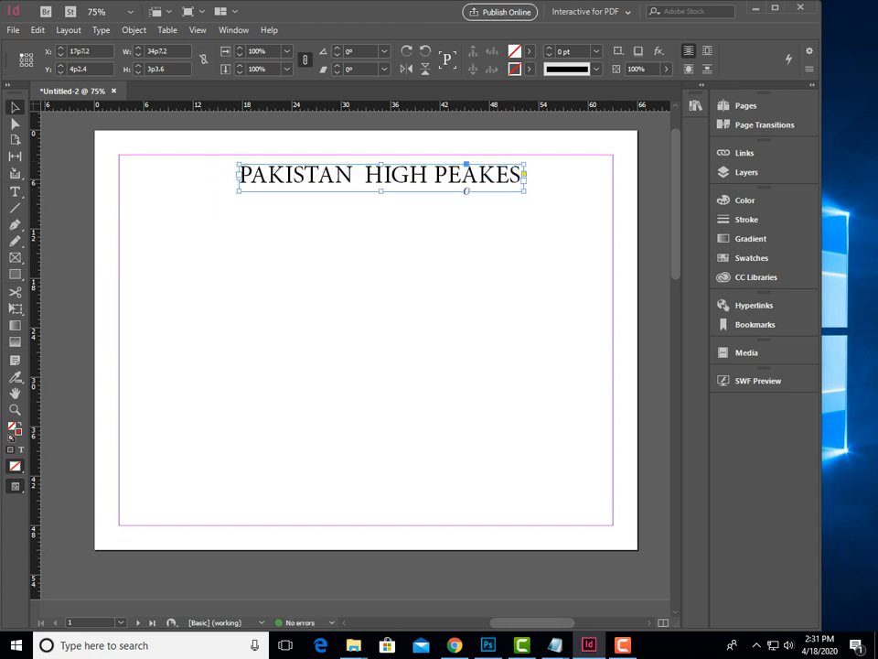
{"action": "left_click_drag", "start_coordinate": [380, 176], "coordinate": [365, 177]}
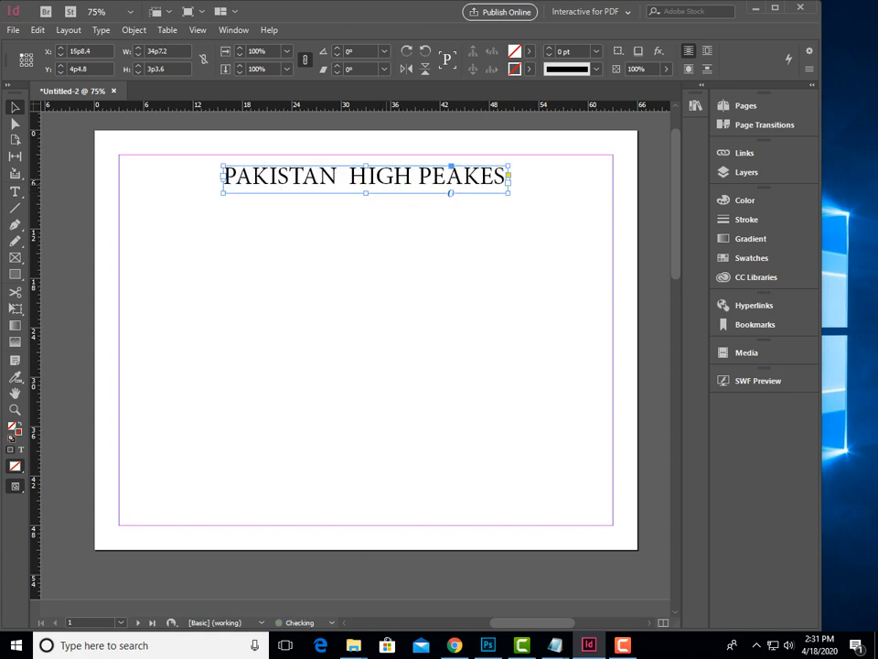
Remove the extra space between PAKISTAN and HIGH in the title
{"action": "left_click", "coordinate": [15, 191]}
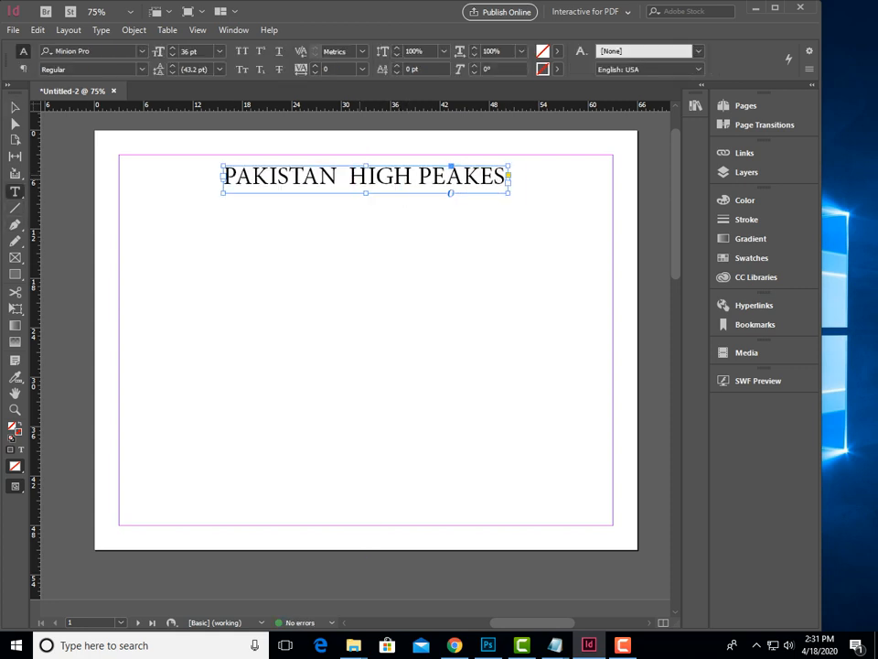
{"action": "left_click", "coordinate": [349, 176]}
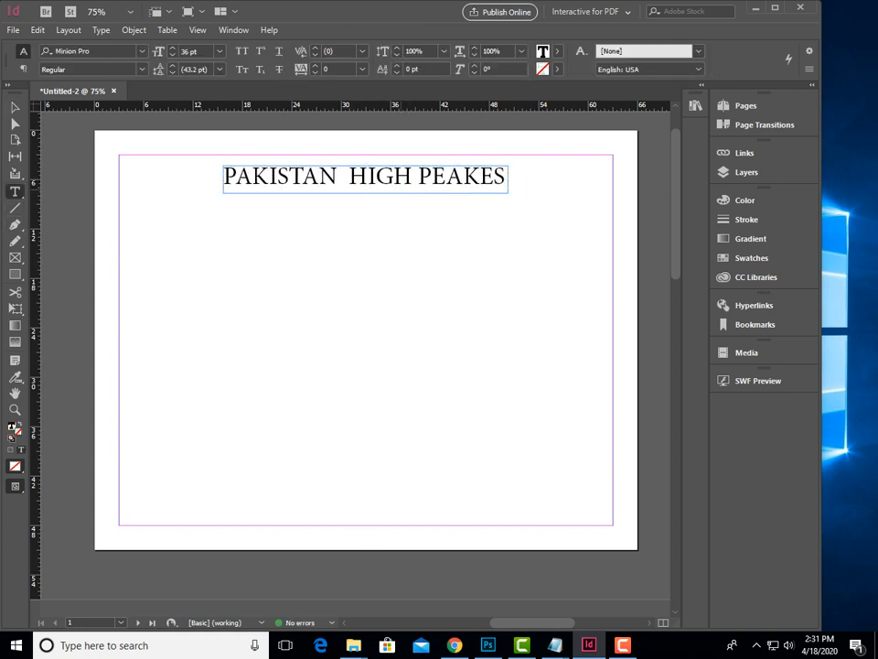
{"action": "key", "text": "BackSpace"}
{"action": "left_click", "coordinate": [499, 176]}
Select the whole title and review the font and size options available for it
{"action": "key", "text": "ctrl+a"}
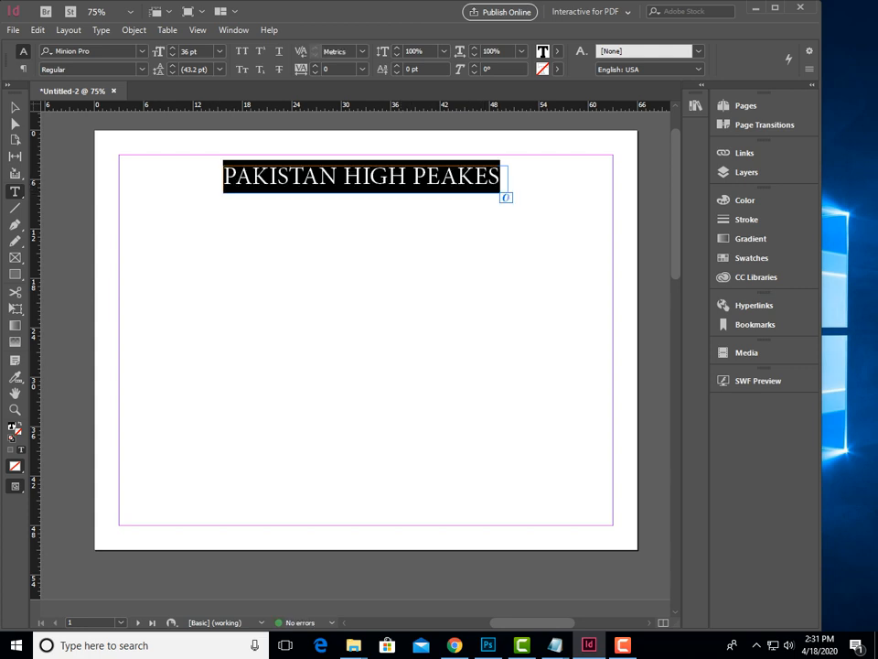
{"action": "left_click", "coordinate": [100, 30]}
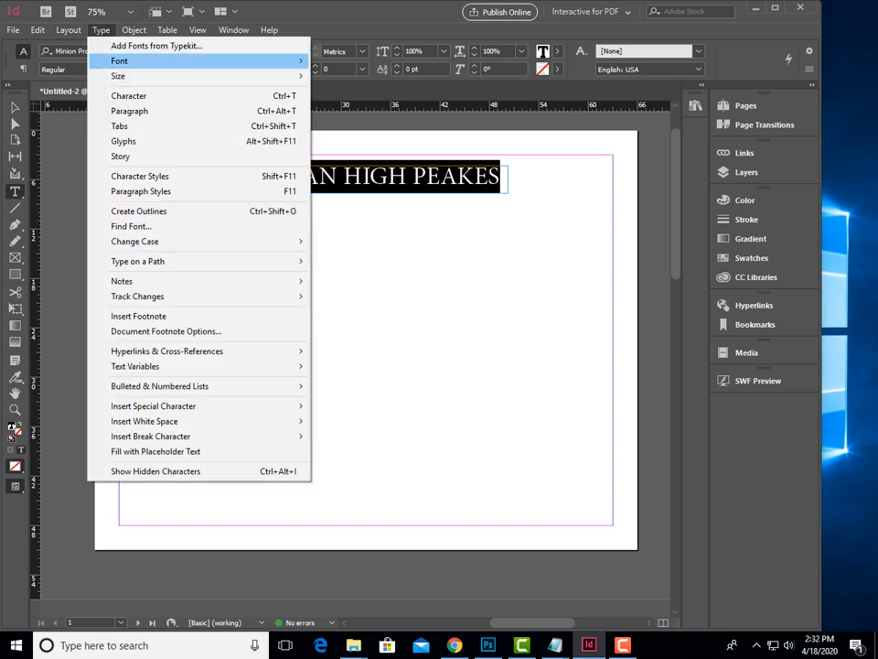
{"action": "mouse_move", "coordinate": [183, 60]}
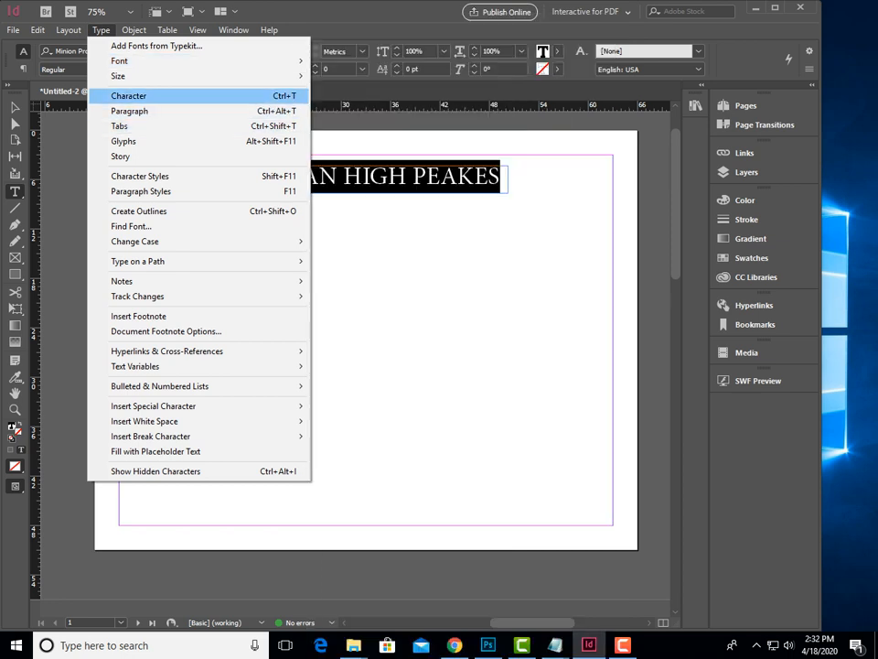
{"action": "mouse_move", "coordinate": [118, 76]}
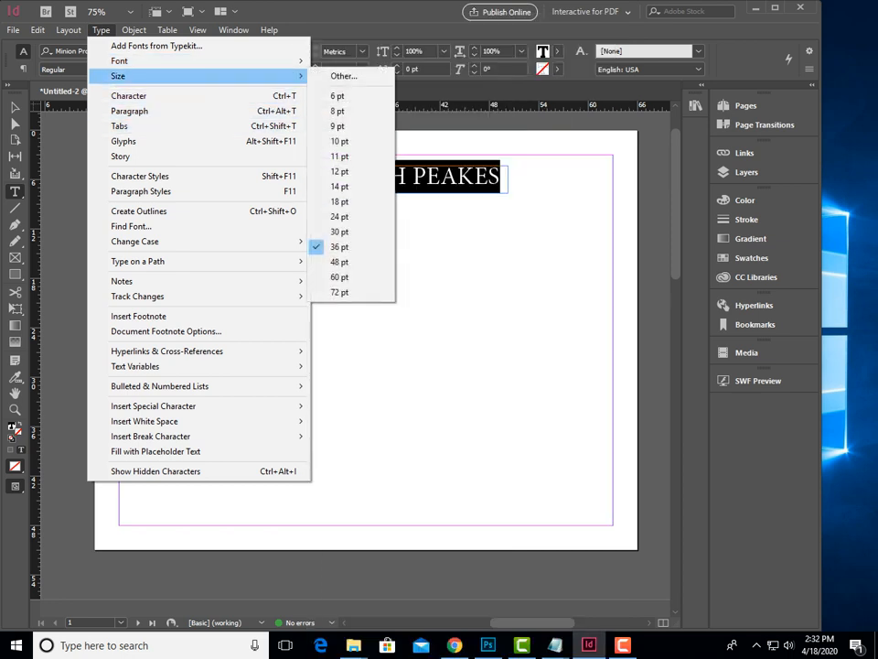
{"action": "key", "text": "Escape"}
{"action": "key", "text": "Escape"}
{"action": "key", "text": "alt+h"}
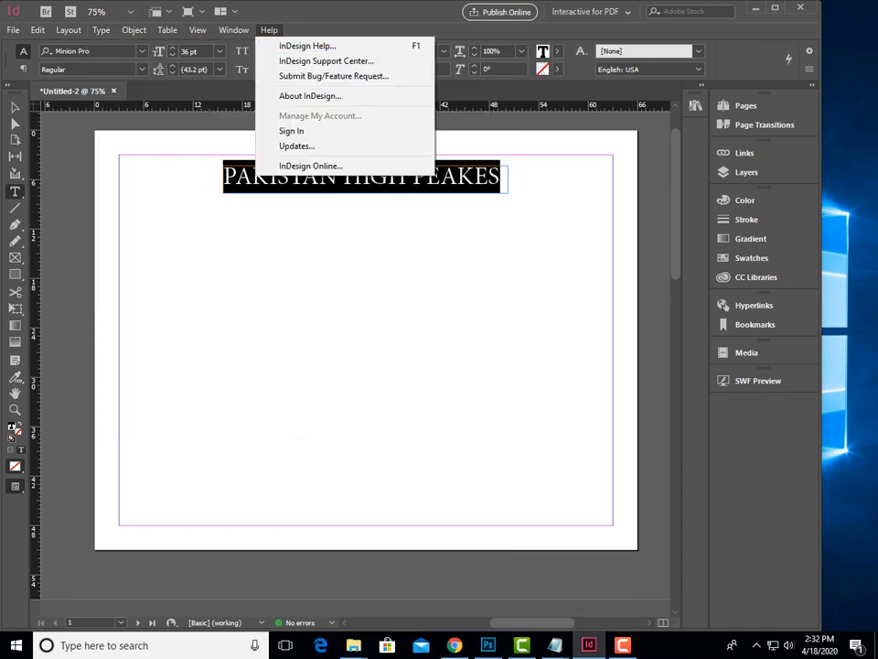
Change the title font to Bank Holiday and enlarge its frame to about 43p1.2 by 5p9.6
{"action": "left_click", "coordinate": [191, 51]}
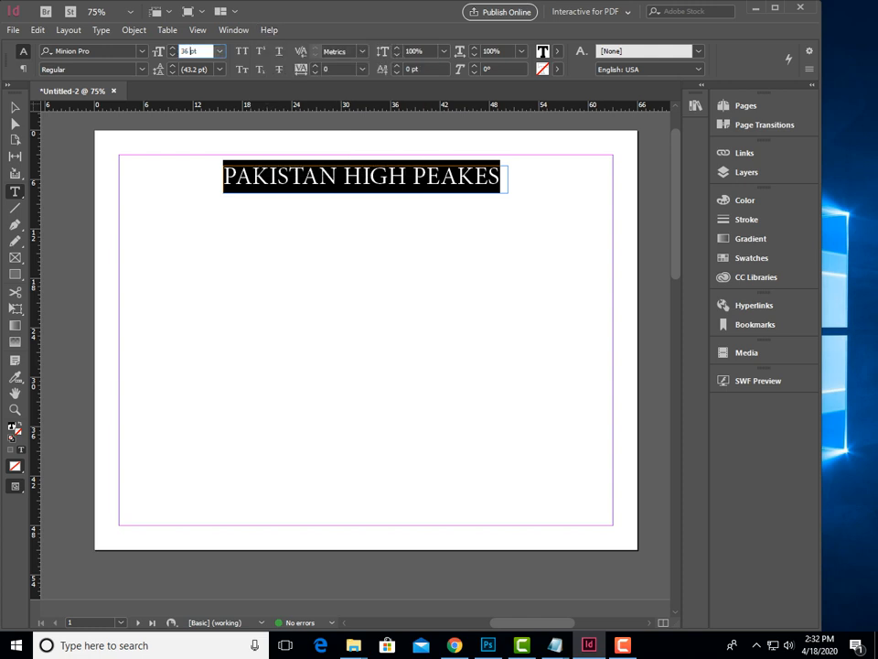
{"action": "left_click", "coordinate": [142, 51]}
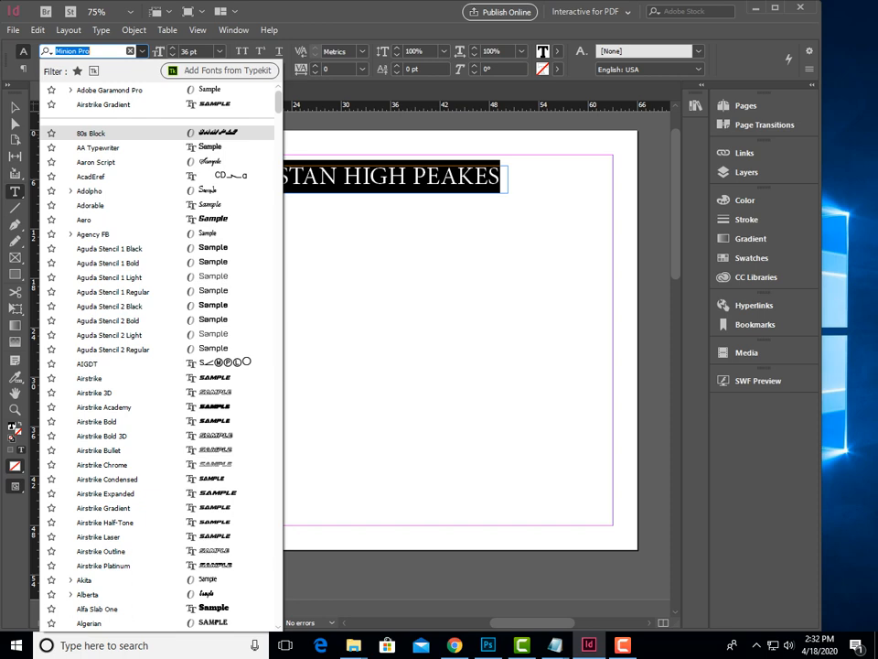
{"action": "scroll", "coordinate": [137, 133], "scroll_direction": "down", "scroll_amount": 20}
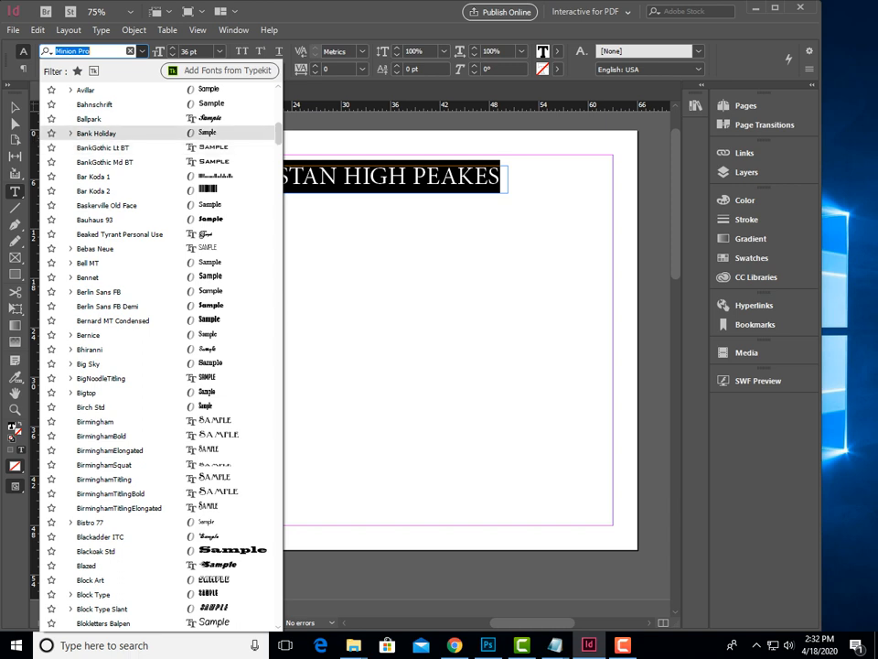
{"action": "left_click", "coordinate": [96, 133]}
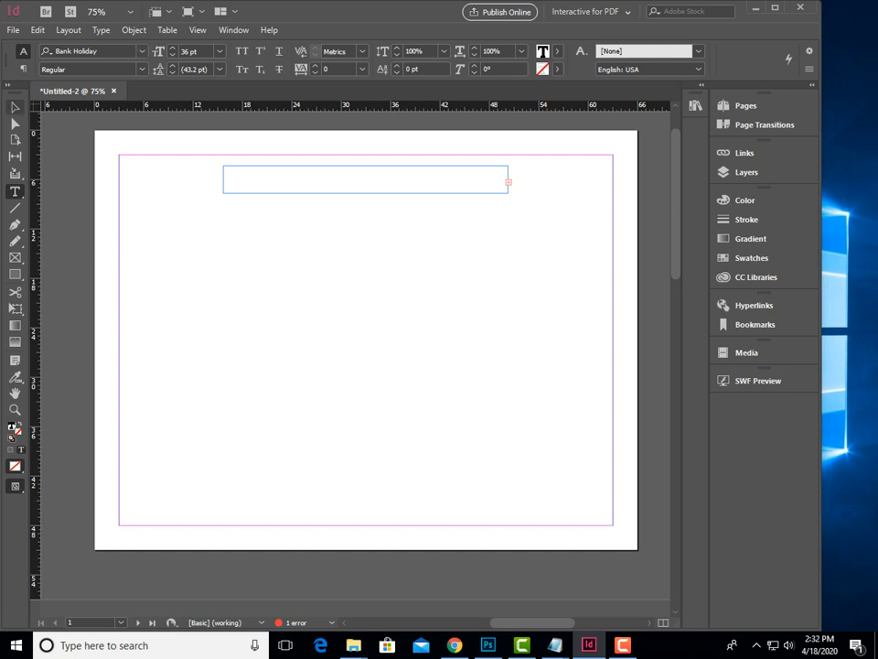
{"action": "key", "text": "Escape"}
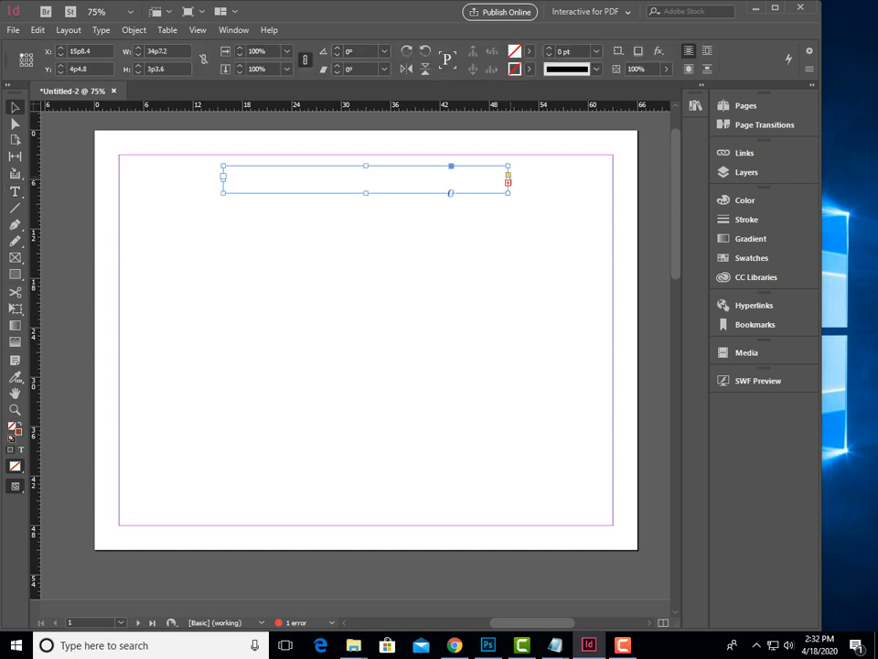
{"action": "left_click_drag", "start_coordinate": [508, 193], "coordinate": [577, 214]}
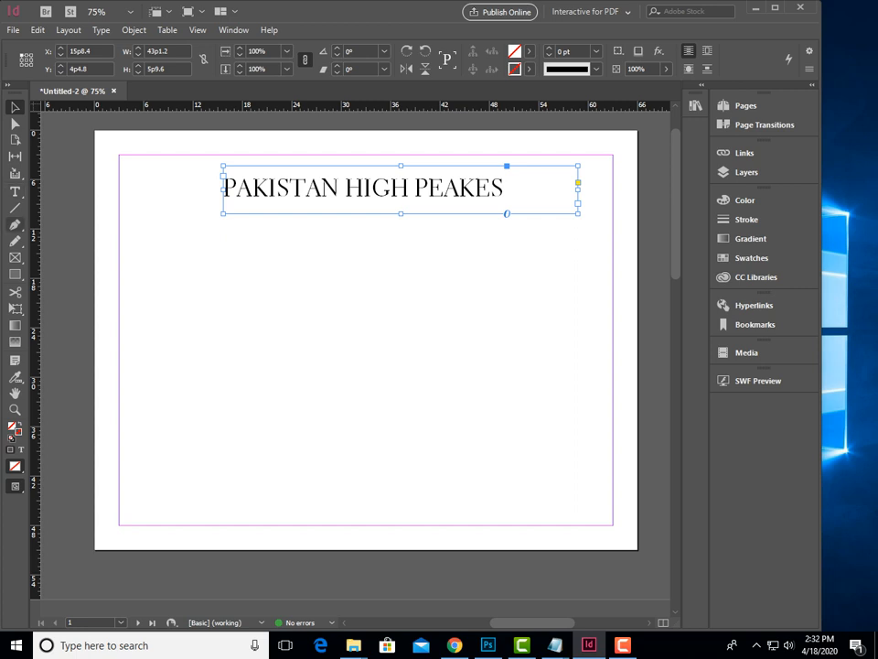
Change the font of the whole PAKISTAN HIGH PEAKES title to Aero
{"action": "left_click", "coordinate": [14, 191]}
{"action": "left_click_drag", "start_coordinate": [504, 188], "coordinate": [222, 188]}
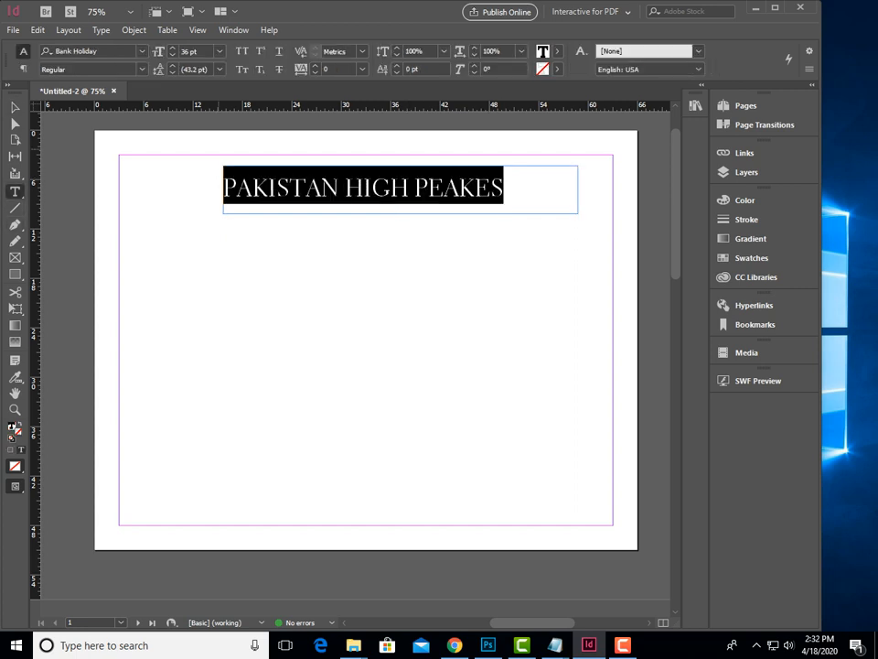
{"action": "left_click", "coordinate": [89, 51]}
{"action": "left_click", "coordinate": [141, 51]}
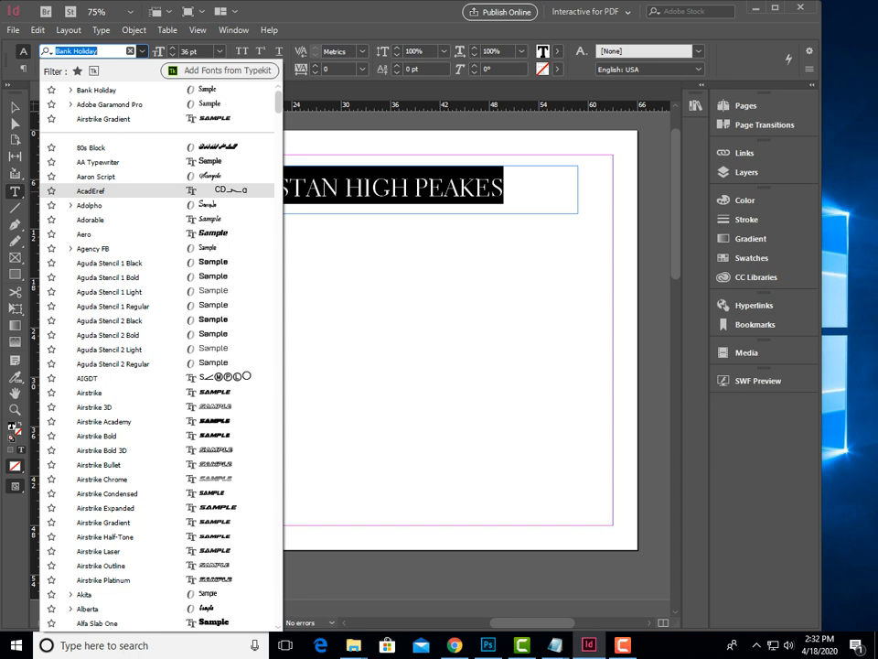
{"action": "left_click", "coordinate": [85, 233]}
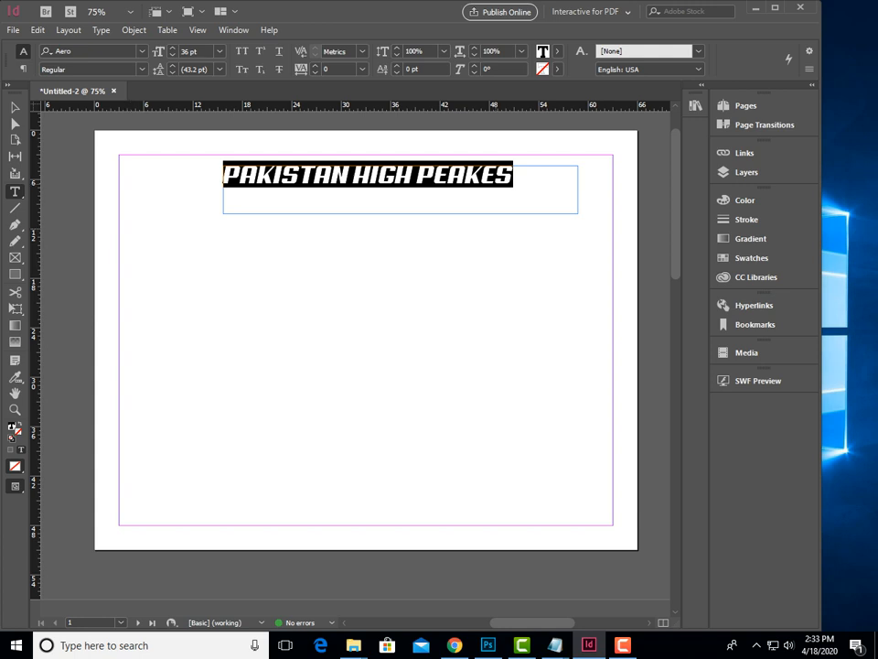
{"action": "left_click", "coordinate": [496, 177]}
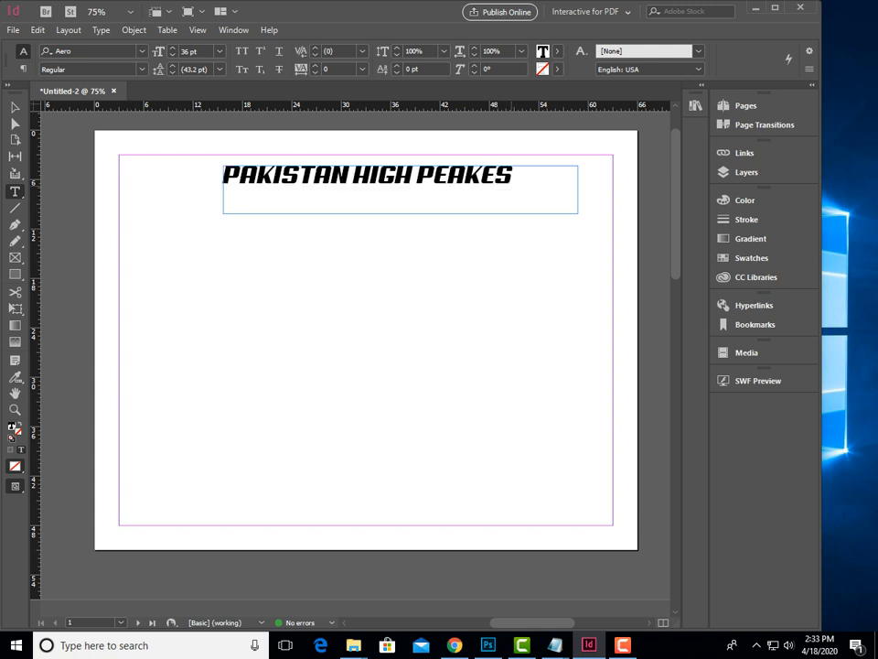
Fill the whole title text with the magenta swatch C=0 M=100 Y=0 K=0
{"action": "mouse_move", "coordinate": [354, 645]}
{"action": "key", "text": "shift+Left"}
{"action": "key", "text": "ctrl+shift+Left"}
{"action": "key", "text": "ctrl+shift+Left"}
{"action": "key", "text": "ctrl+shift+Left"}
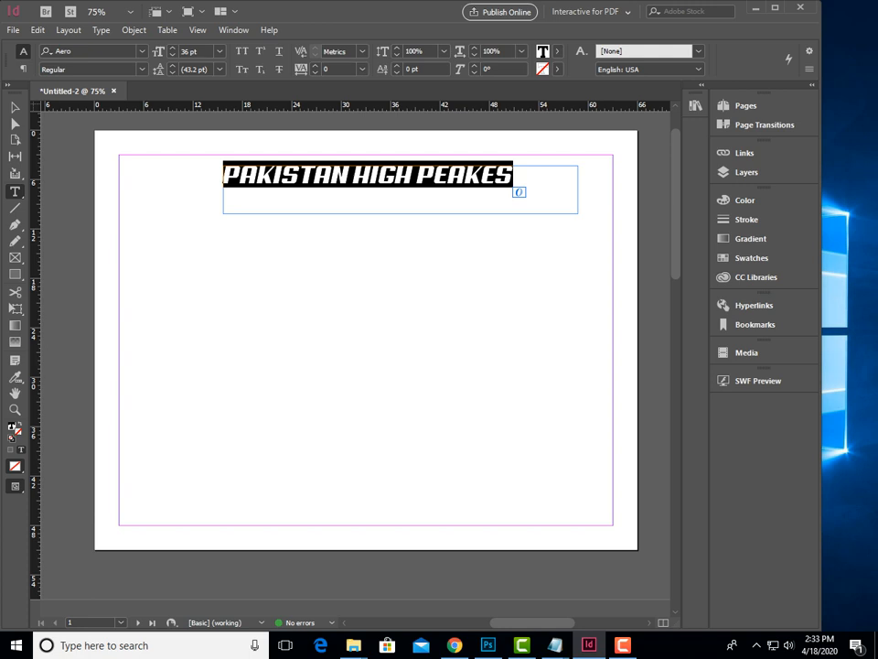
{"action": "left_click", "coordinate": [557, 51]}
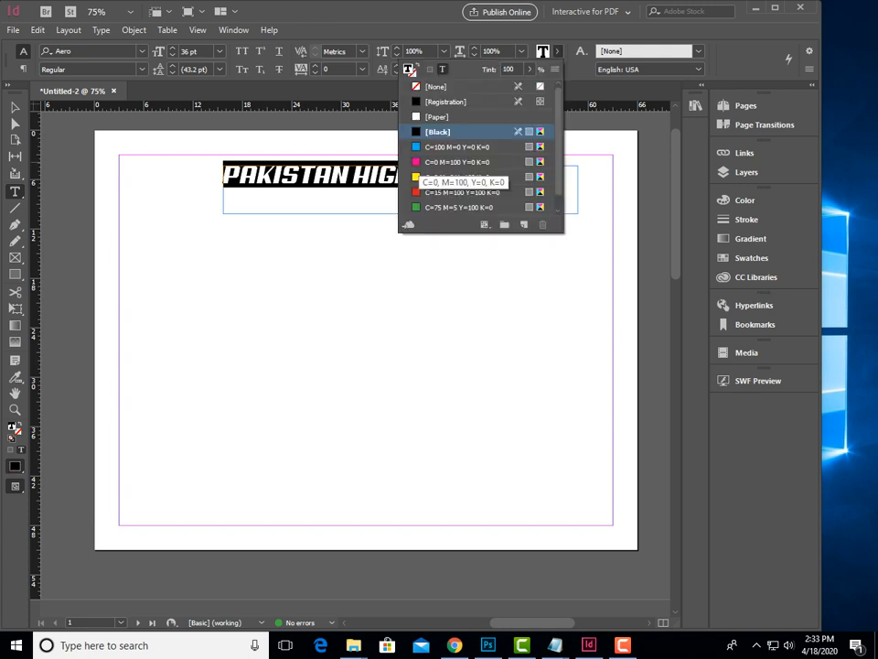
{"action": "left_click", "coordinate": [417, 162]}
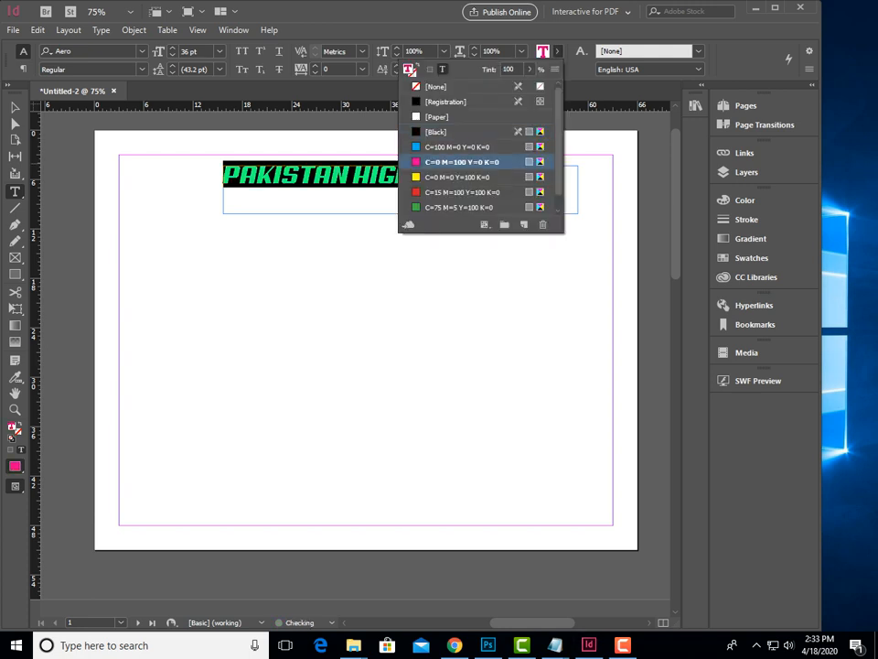
{"action": "left_click", "coordinate": [364, 176]}
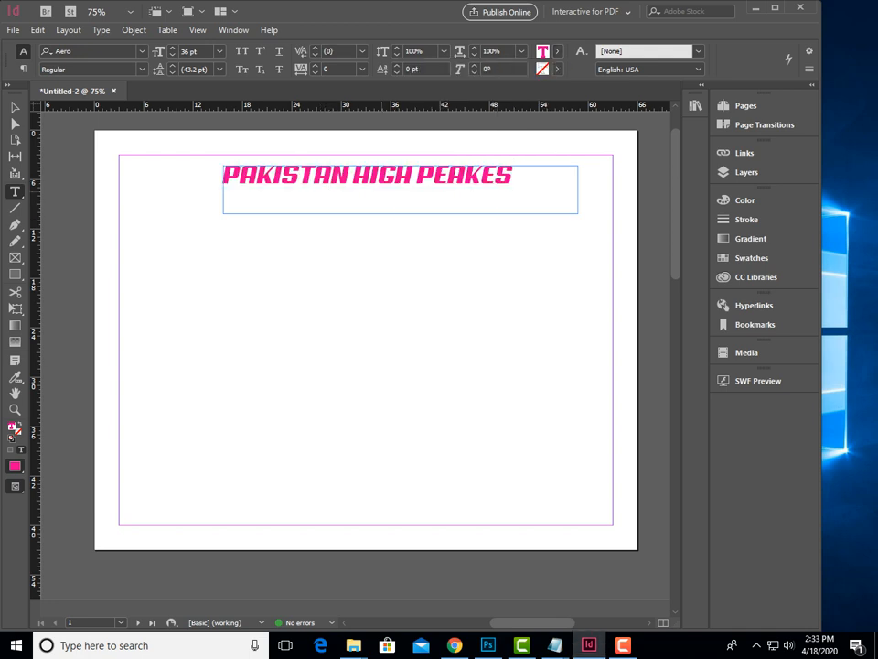
With the title text selected, redefine the magenta swatch as dark green C=100 M=27 Y=83 K=80
{"action": "key", "text": "ctrl+a"}
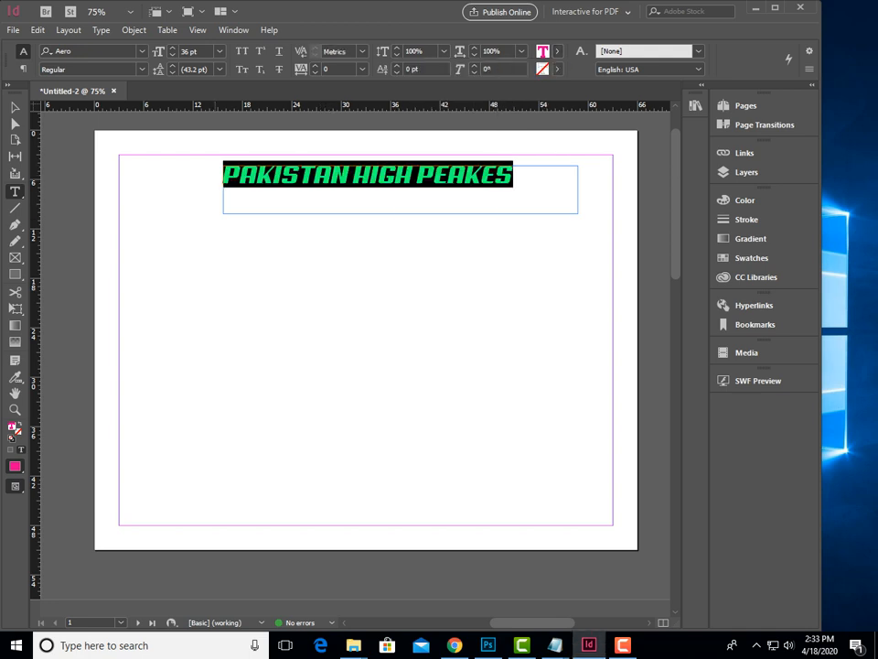
{"action": "left_click", "coordinate": [556, 51]}
{"action": "double_click", "coordinate": [462, 162]}
{"action": "left_click_drag", "start_coordinate": [435, 187], "coordinate": [447, 265]}
{"action": "type", "text": "25"}
{"action": "key", "text": "BackSpace"}
{"action": "key", "text": "BackSpace"}
{"action": "type", "text": "52"}
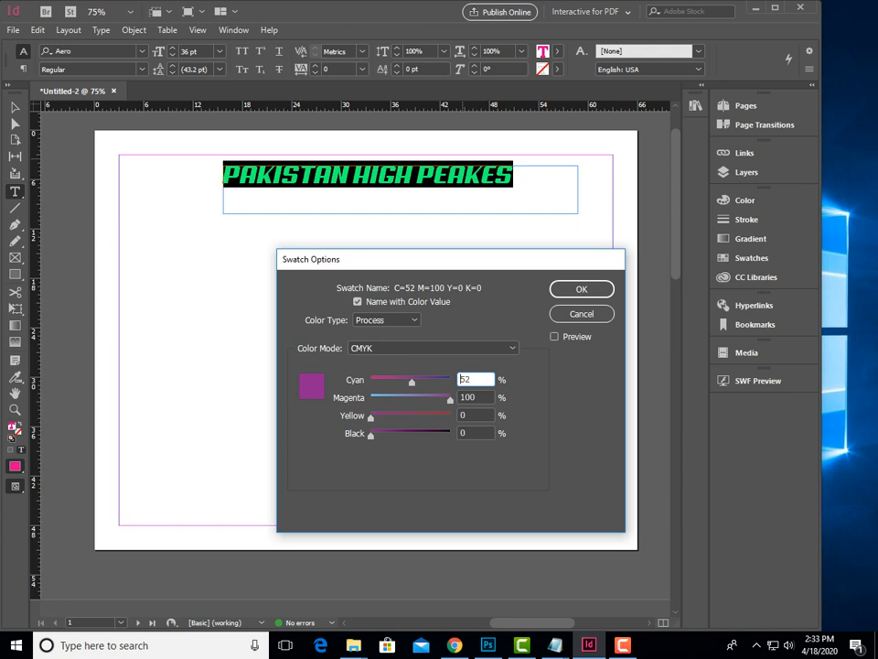
{"action": "key", "text": "BackSpace"}
{"action": "key", "text": "BackSpace"}
{"action": "type", "text": "39"}
{"action": "left_click_drag", "start_coordinate": [371, 417], "coordinate": [418, 417]}
{"action": "left_click_drag", "start_coordinate": [370, 435], "coordinate": [425, 436]}
{"action": "left_click_drag", "start_coordinate": [402, 383], "coordinate": [434, 436]}
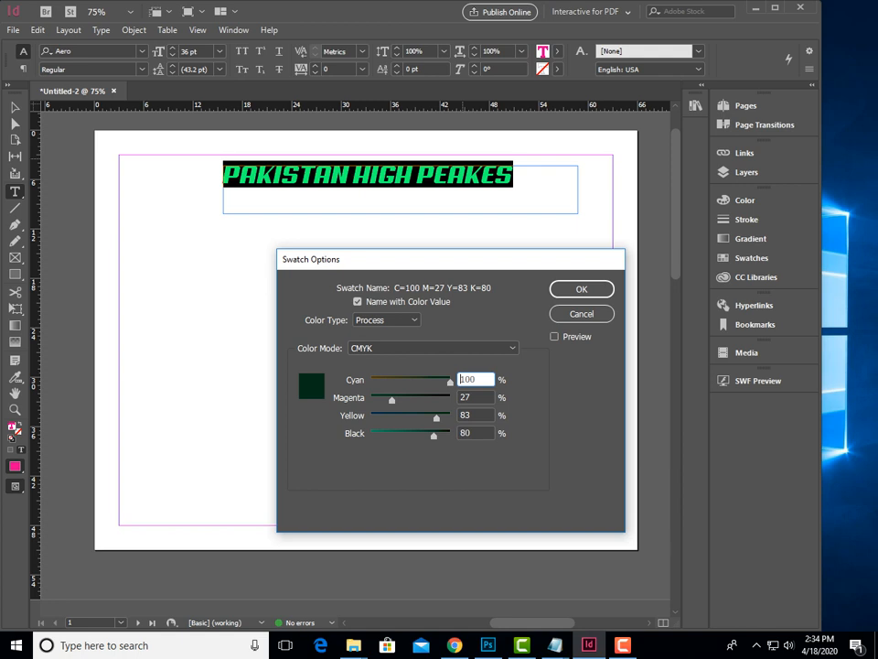
{"action": "left_click", "coordinate": [582, 288]}
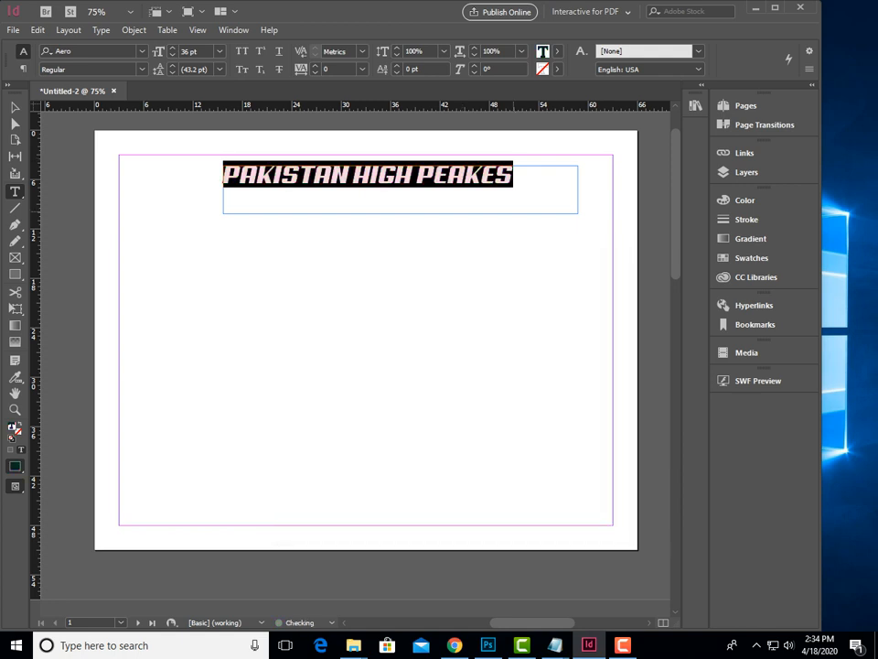
Select the whole title text and fill it with the red swatch C=15 M=100 Y=100 K=0
{"action": "left_click", "coordinate": [514, 174]}
{"action": "left_click_drag", "start_coordinate": [518, 177], "coordinate": [240, 178]}
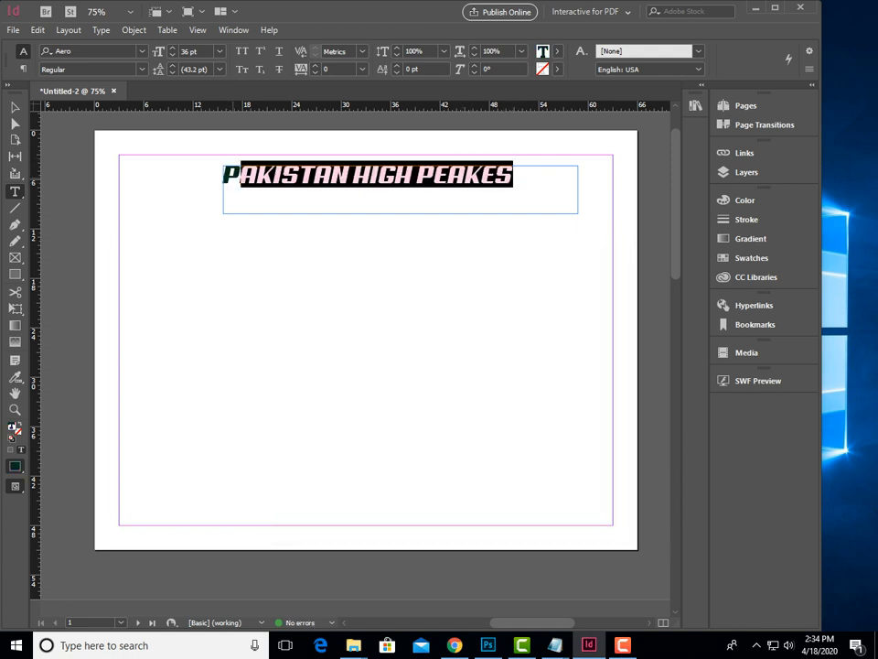
{"action": "left_click", "coordinate": [514, 179]}
{"action": "left_click_drag", "start_coordinate": [513, 178], "coordinate": [224, 179]}
{"action": "left_click", "coordinate": [558, 51]}
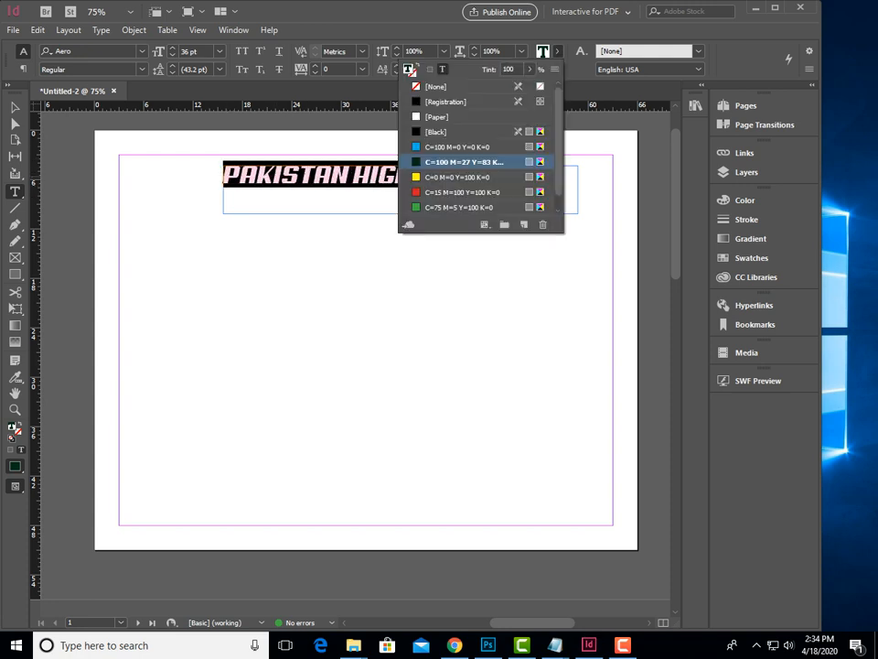
{"action": "left_click", "coordinate": [442, 191]}
{"action": "left_click", "coordinate": [442, 191]}
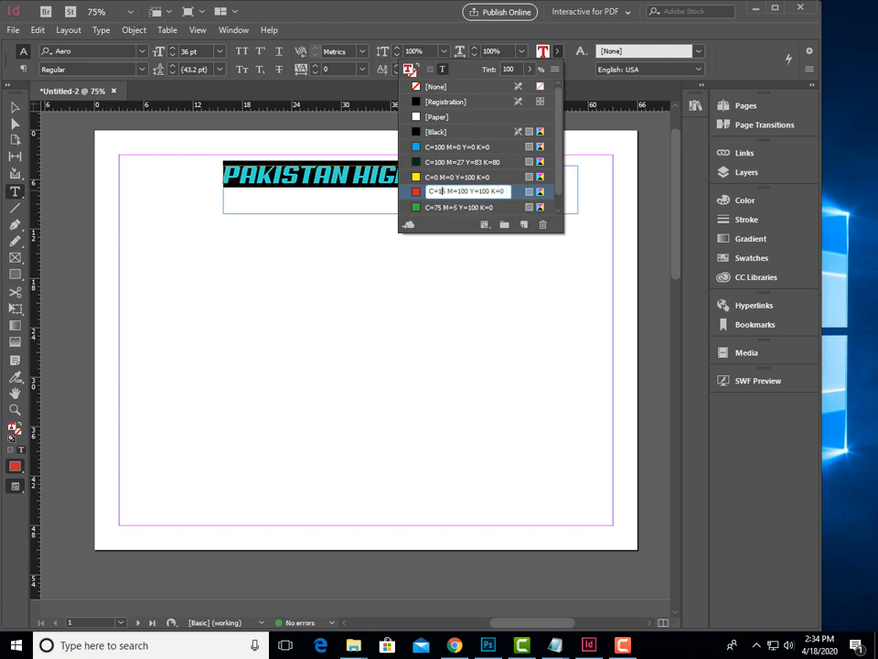
Redefine the red swatch as C=89 M=84 Y=23 K=0 and deselect the title
{"action": "double_click", "coordinate": [512, 192]}
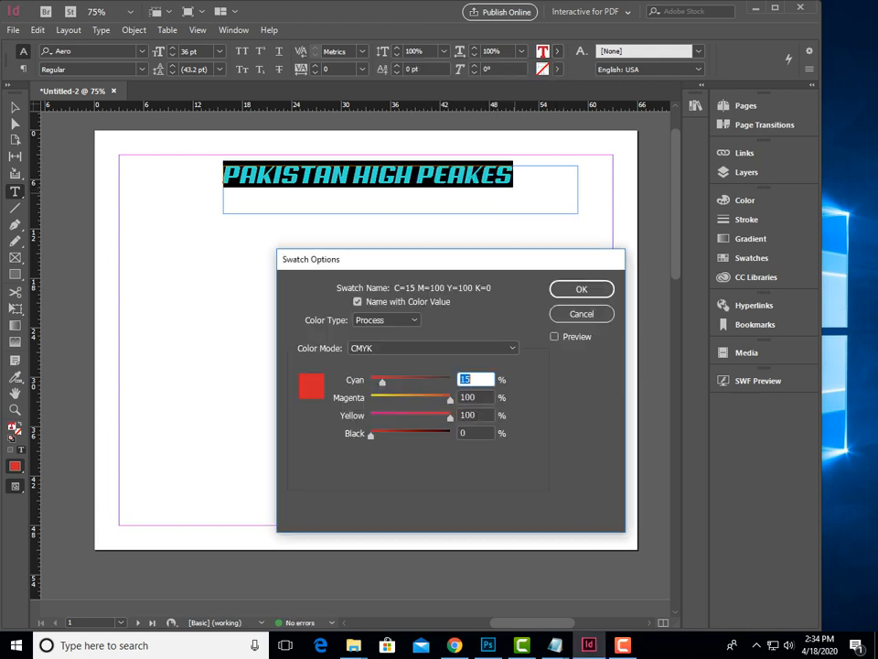
{"action": "left_click_drag", "start_coordinate": [382, 382], "coordinate": [389, 417]}
{"action": "left_click", "coordinate": [582, 289]}
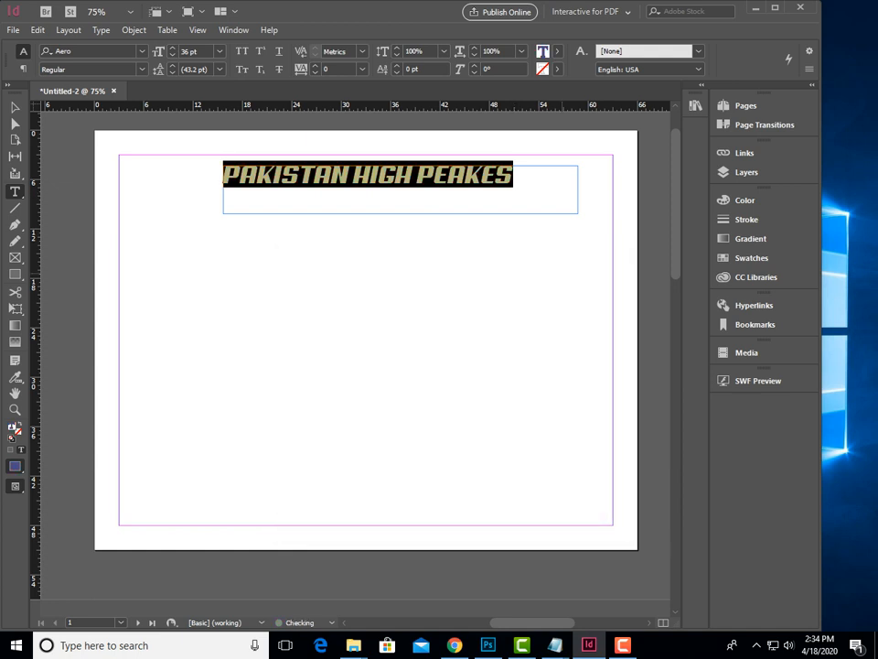
{"action": "left_click", "coordinate": [513, 174]}
{"action": "left_click_drag", "start_coordinate": [513, 175], "coordinate": [223, 175]}
{"action": "key", "text": "Escape"}
{"action": "key", "text": "ctrl+shift+a"}
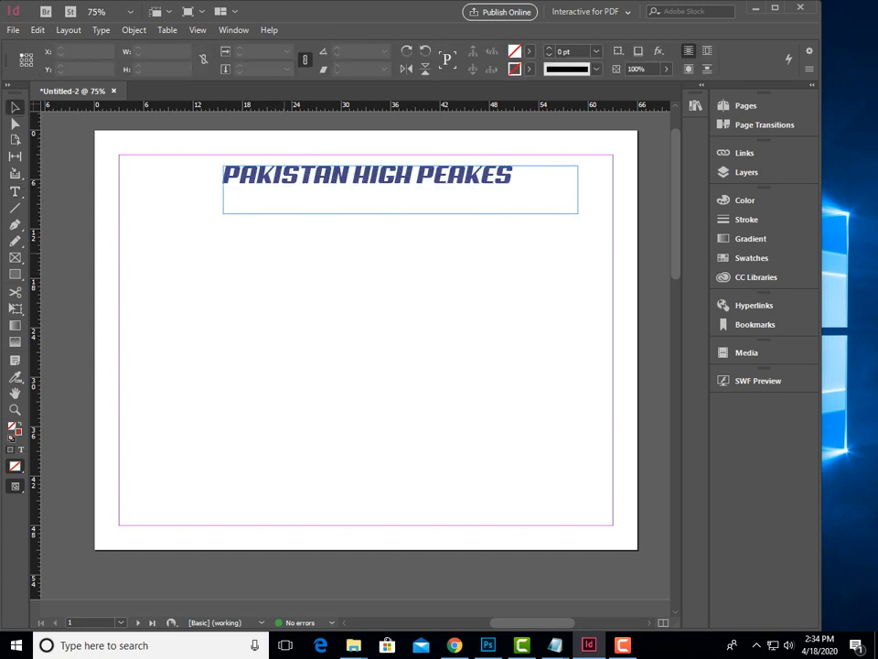
Apply the yellow C=0 M=0 Y=100 K=0 stroke to the title frame and make it the default stroke color
{"action": "left_click", "coordinate": [365, 175]}
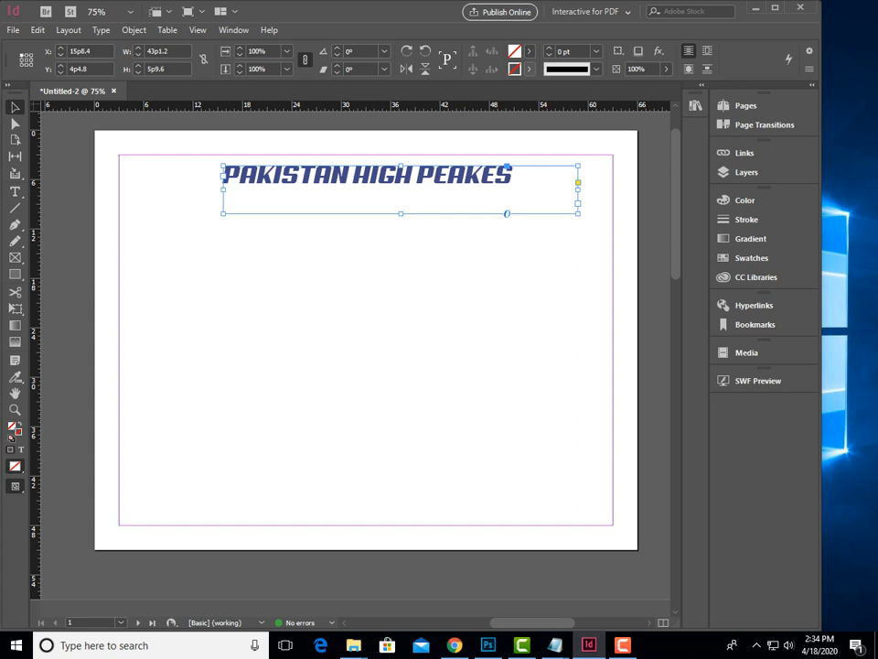
{"action": "left_click", "coordinate": [529, 69]}
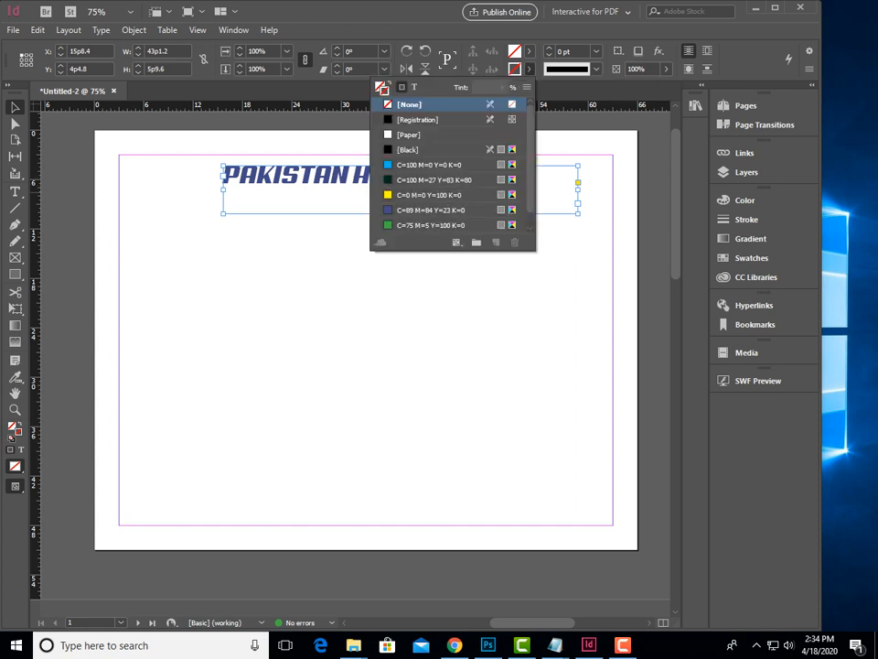
{"action": "left_click", "coordinate": [439, 195]}
{"action": "key", "text": "ctrl+shift+a"}
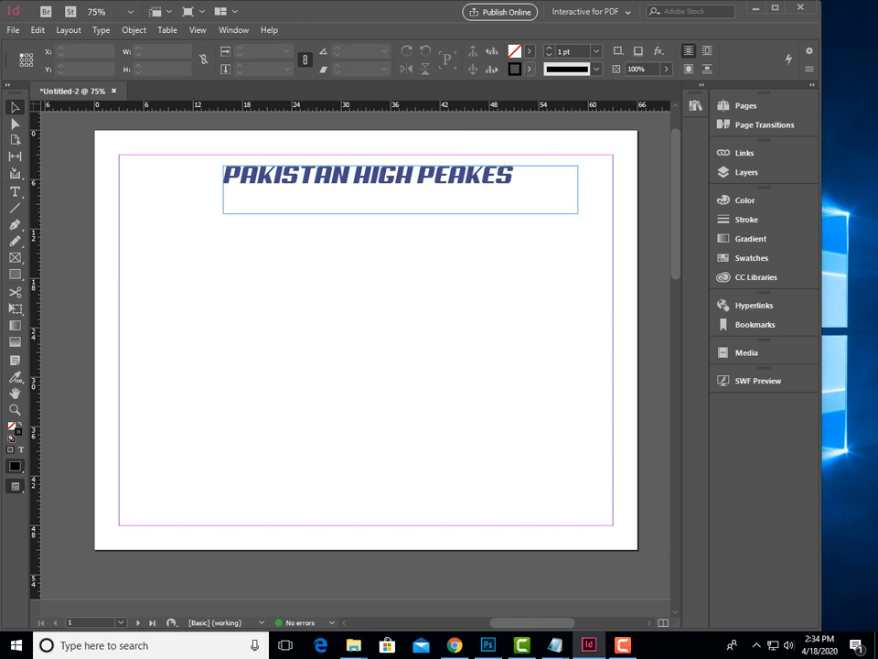
{"action": "left_click", "coordinate": [528, 68]}
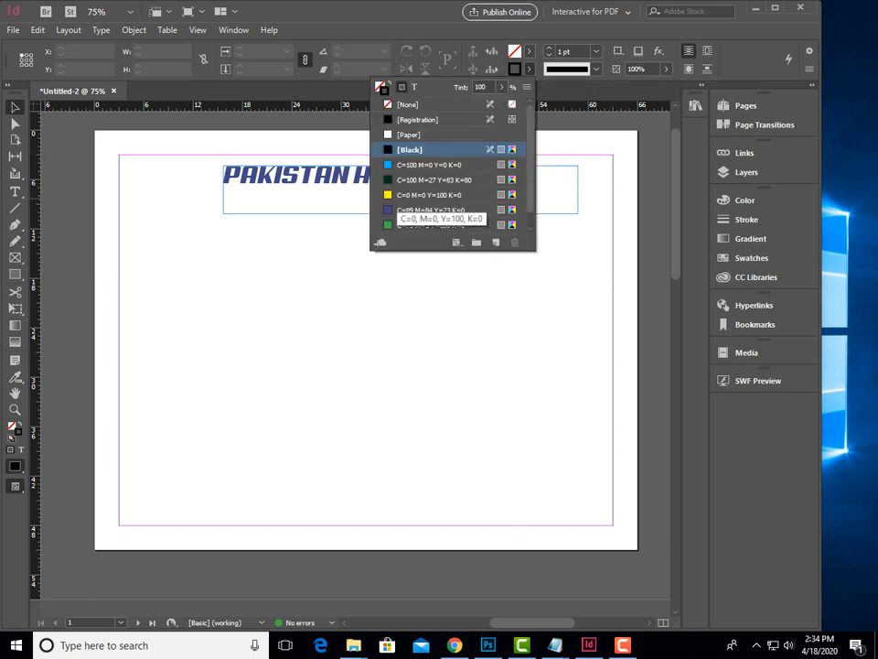
{"action": "left_click", "coordinate": [412, 195]}
{"action": "left_click", "coordinate": [302, 183]}
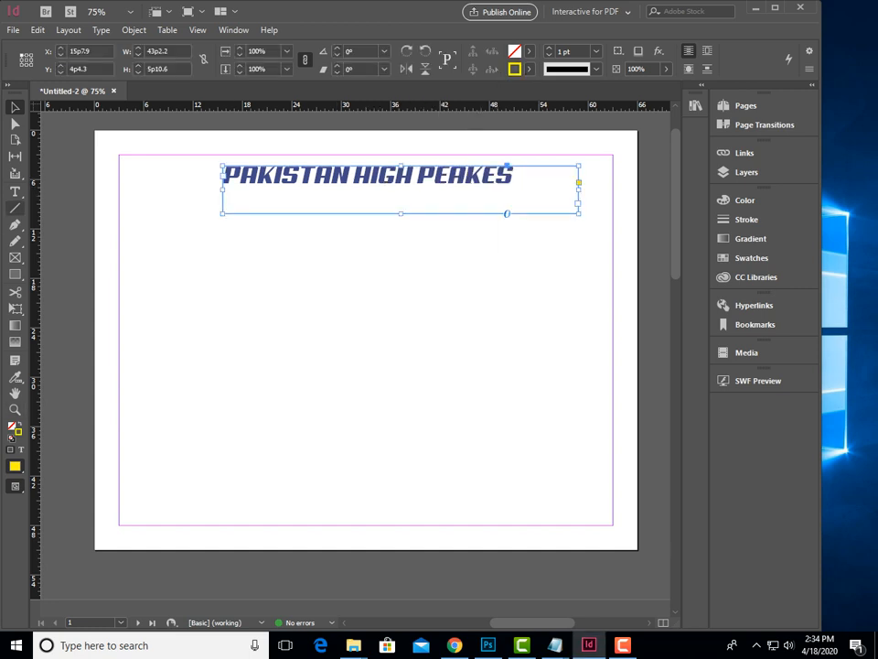
Outline the title's letters with the yellow C=0 M=0 Y=100 K=0 stroke and deselect the text
{"action": "key", "text": "t"}
{"action": "left_click_drag", "start_coordinate": [513, 174], "coordinate": [223, 174]}
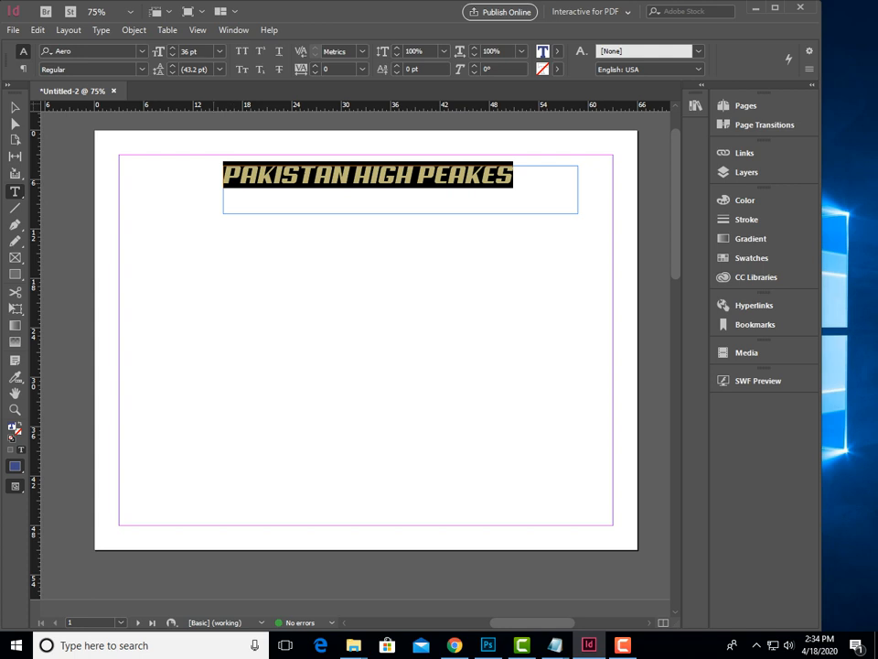
{"action": "left_click", "coordinate": [557, 68]}
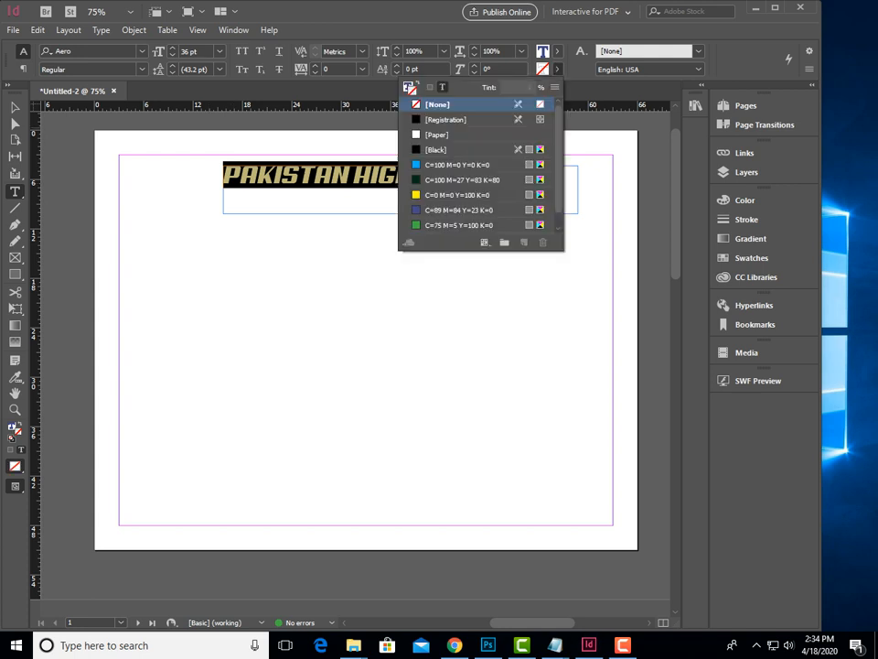
{"action": "left_click", "coordinate": [462, 194]}
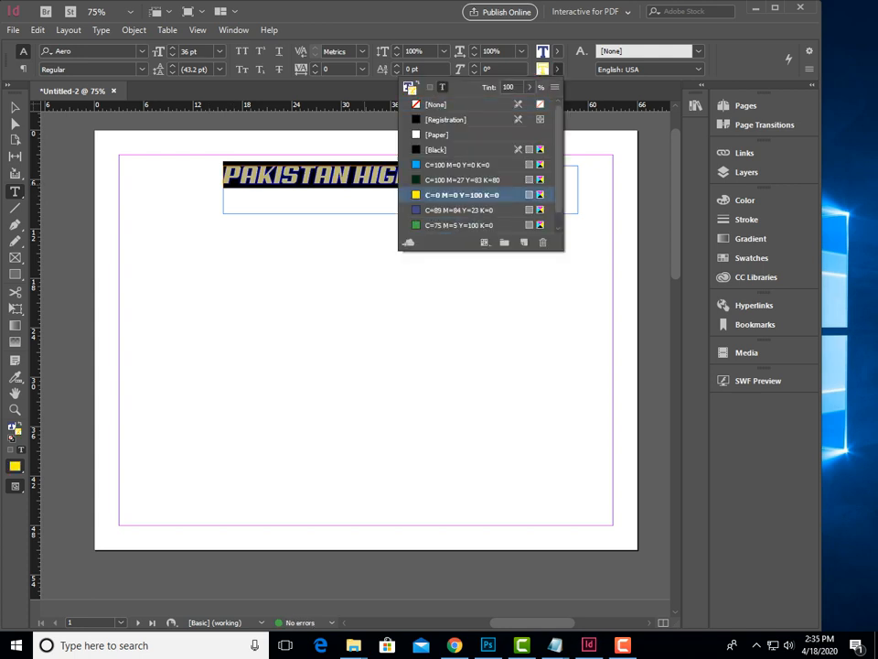
{"action": "left_click", "coordinate": [371, 175]}
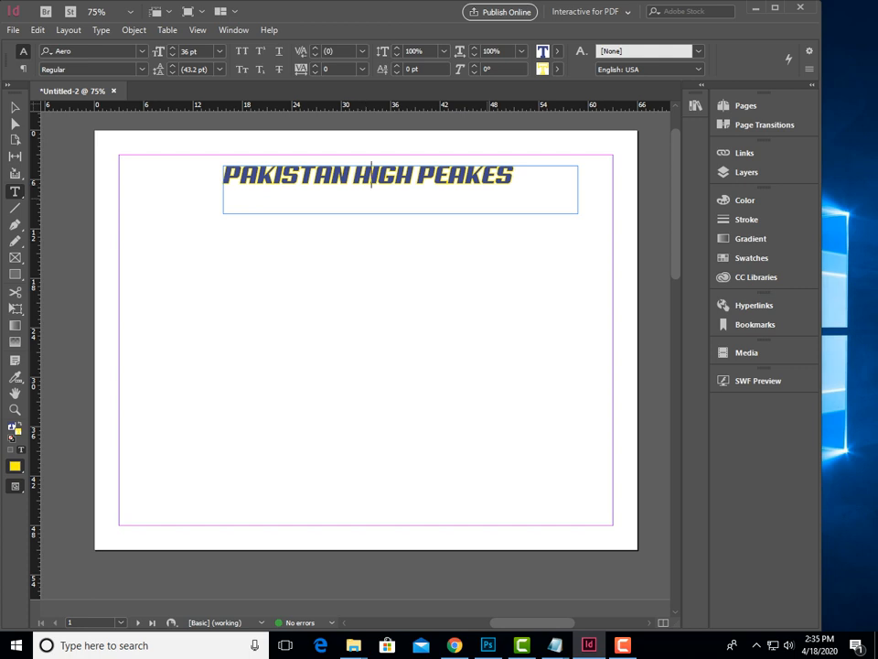
{"action": "left_click", "coordinate": [513, 175]}
{"action": "left_click_drag", "start_coordinate": [514, 177], "coordinate": [223, 177]}
{"action": "key", "text": "ctrl+shift+a"}
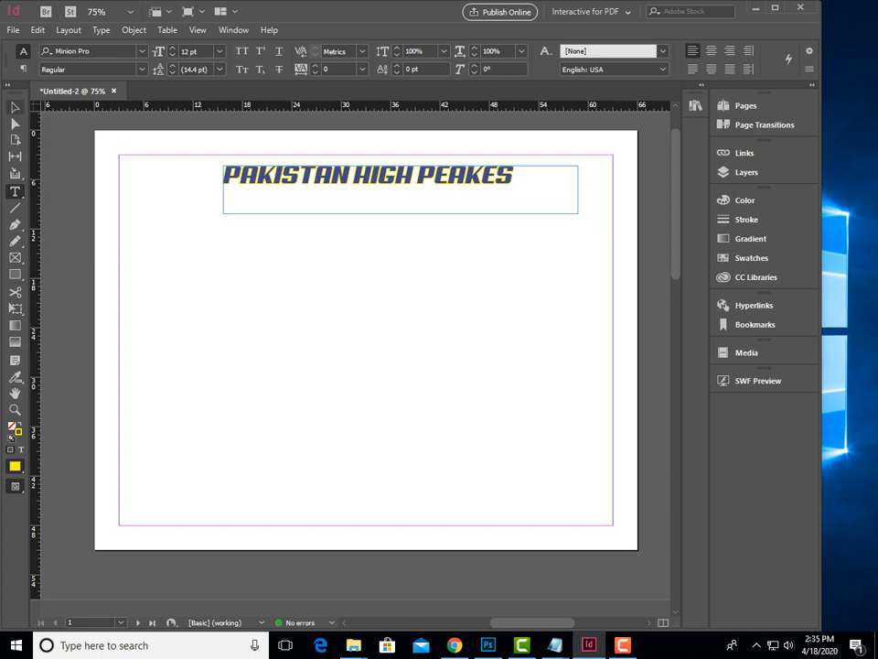
Show the paragraph formatting options for the title, and move its frame to about X 12p0 and Y 17p9.6
{"action": "left_click", "coordinate": [513, 176]}
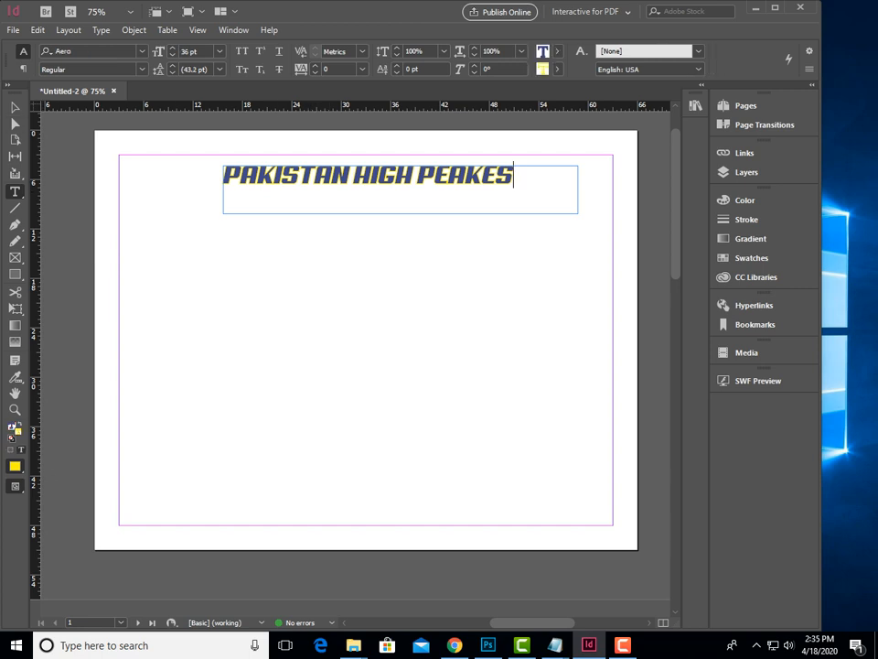
{"action": "left_click", "coordinate": [22, 68]}
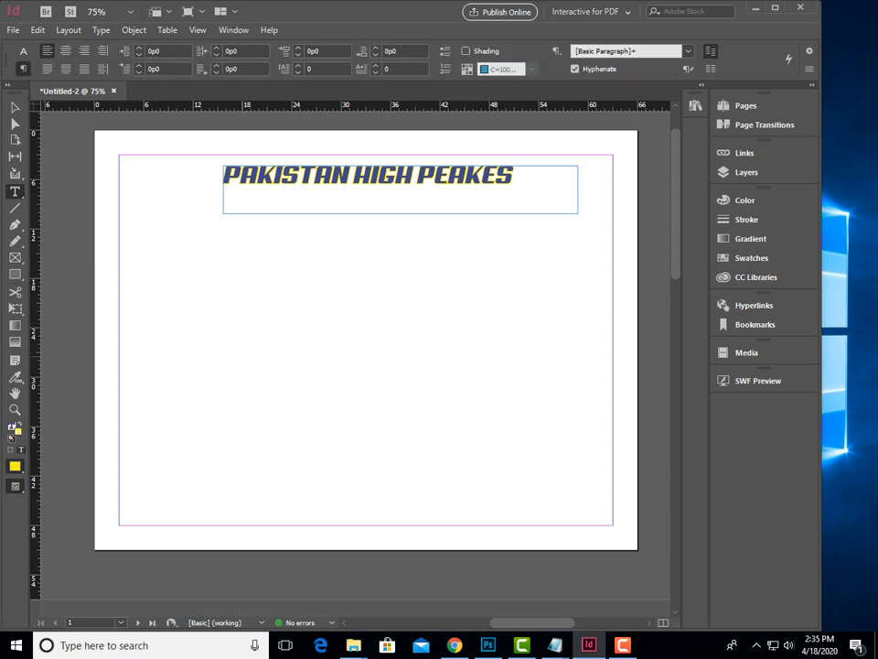
{"action": "key", "text": "Escape"}
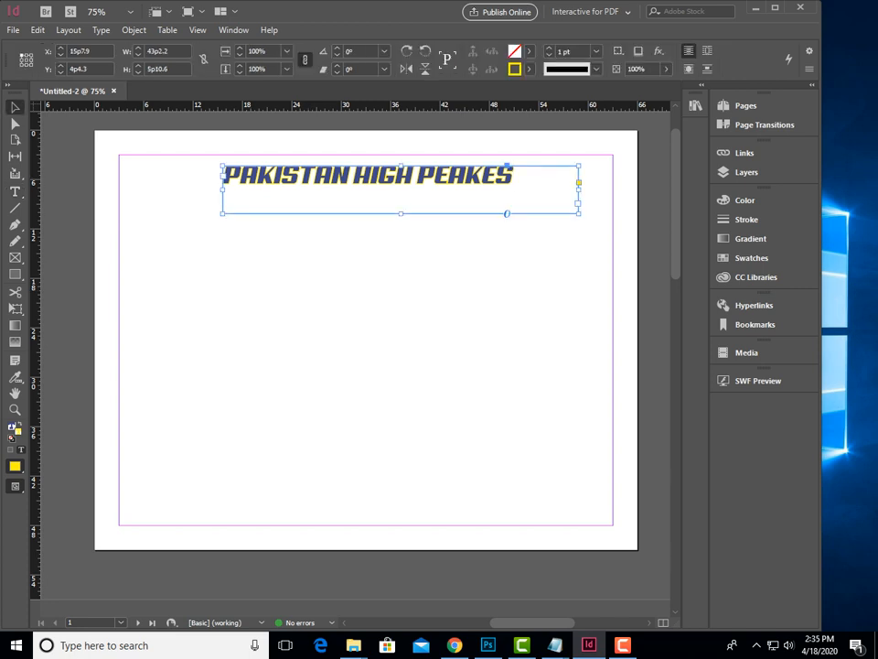
{"action": "left_click_drag", "start_coordinate": [391, 201], "coordinate": [360, 311]}
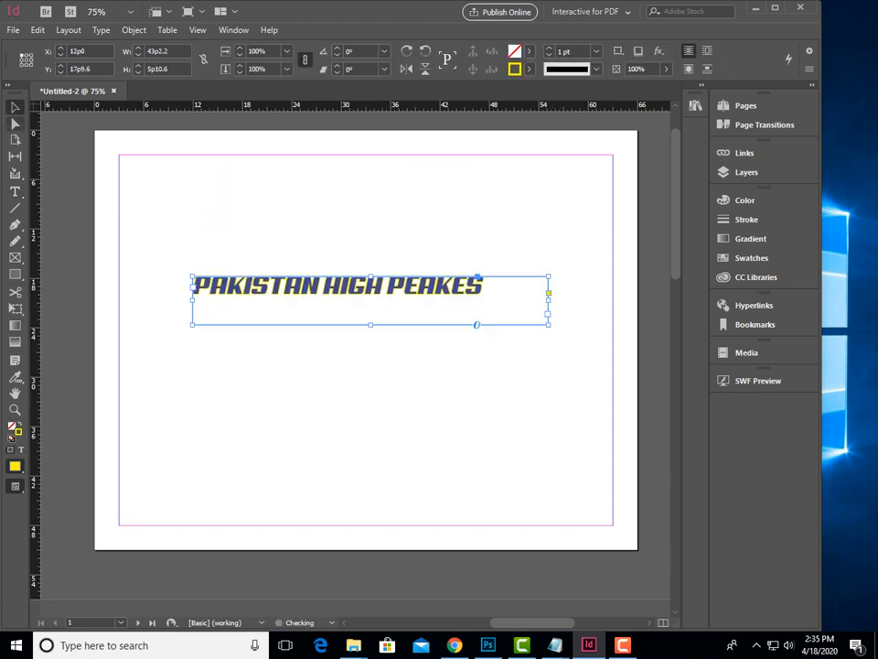
{"action": "key", "text": "ctrl+shift+a"}
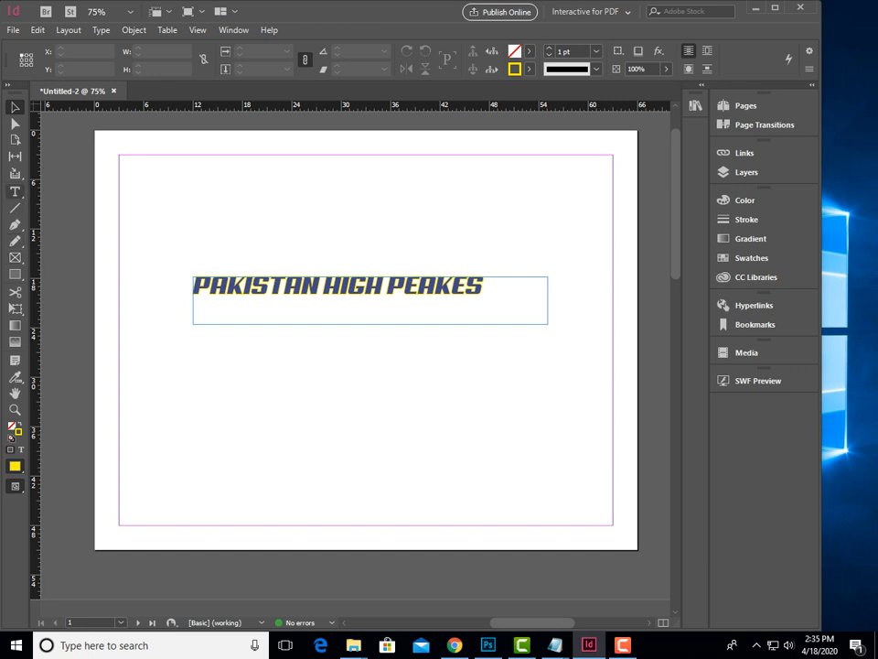
Select the whole title text, and on page 3 select the opening paragraph about Pakistan's high peaks
{"action": "key", "text": "t"}
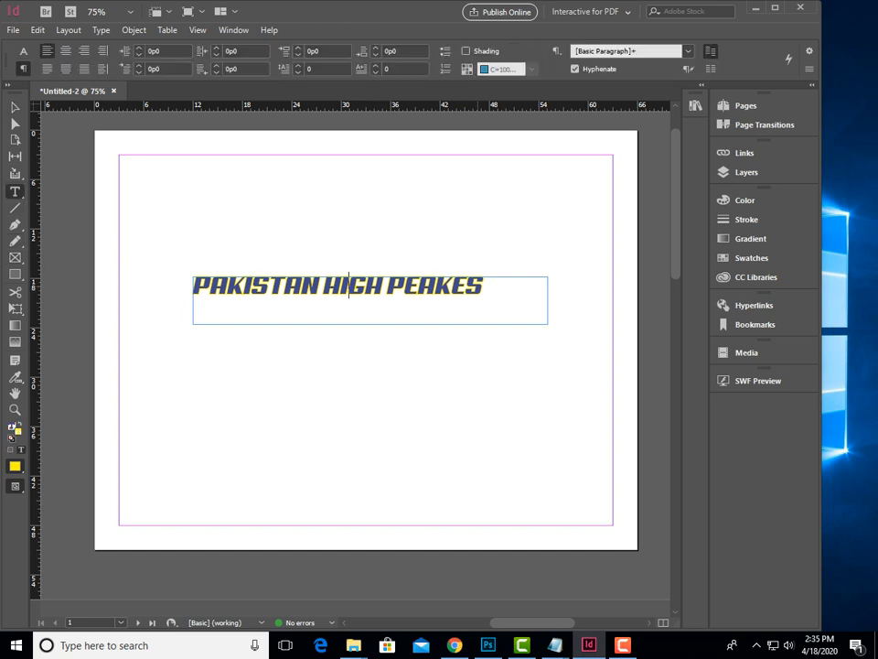
{"action": "left_click_drag", "start_coordinate": [482, 285], "coordinate": [193, 286]}
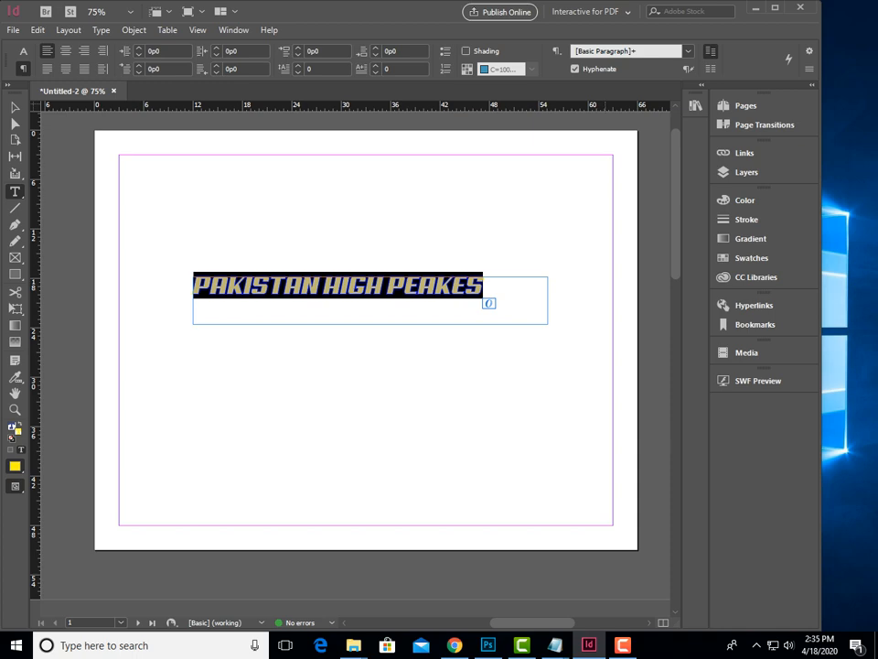
{"action": "scroll", "coordinate": [366, 228], "scroll_direction": "down", "scroll_amount": 5}
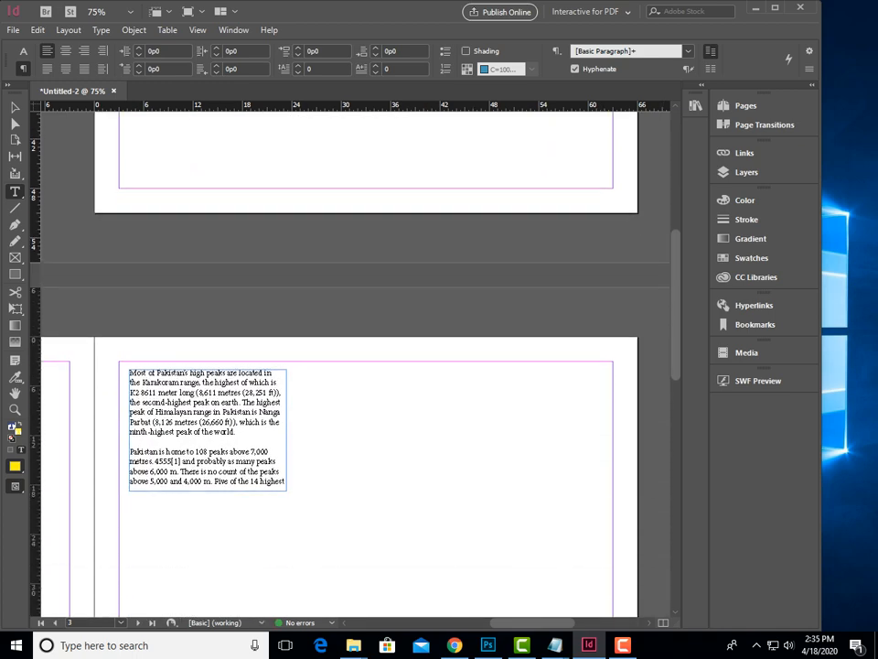
{"action": "scroll", "coordinate": [366, 366], "scroll_direction": "left", "scroll_amount": 3}
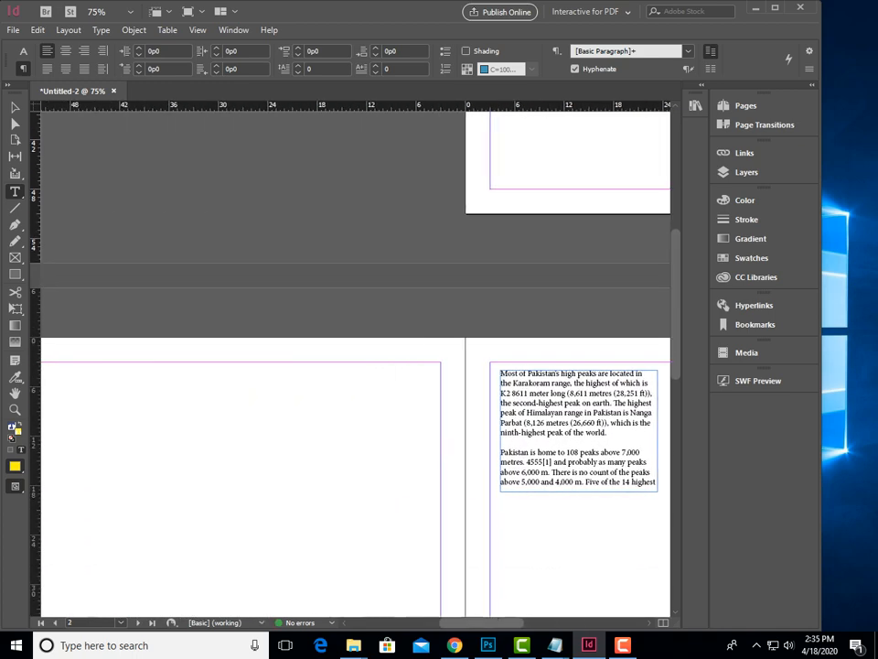
{"action": "scroll", "coordinate": [366, 365], "scroll_direction": "right", "scroll_amount": 2}
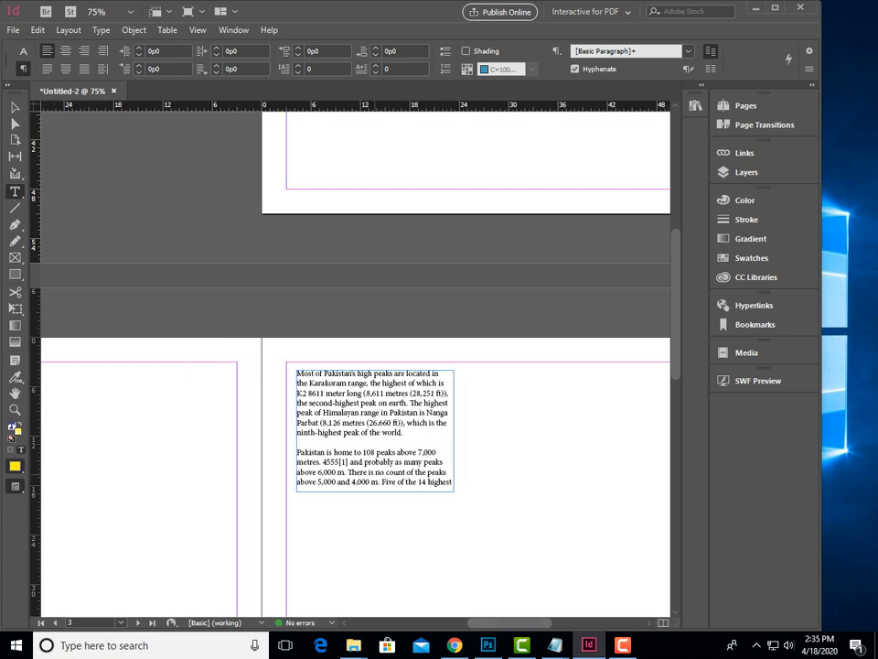
{"action": "left_click_drag", "start_coordinate": [402, 433], "coordinate": [298, 373]}
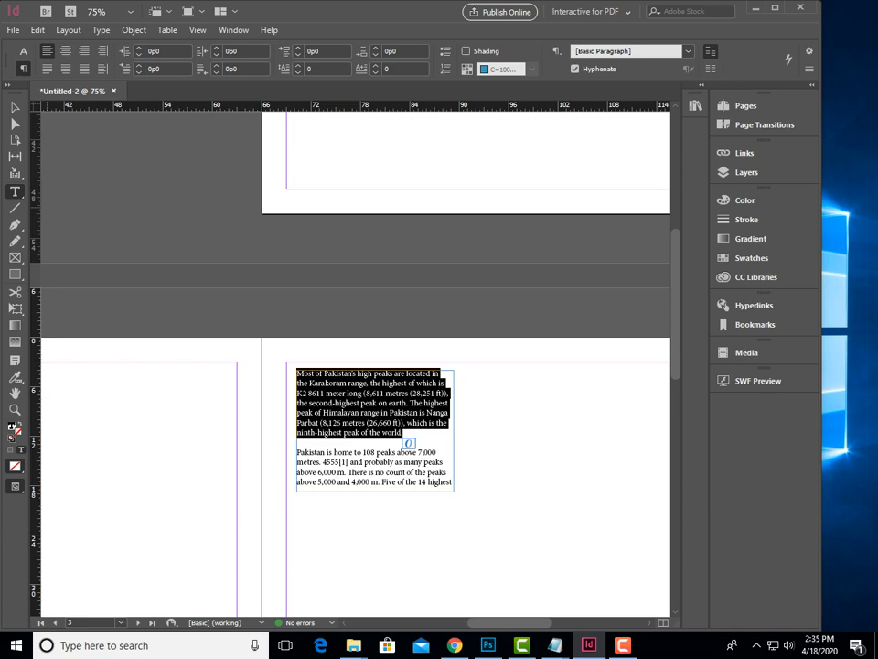
{"action": "key", "text": "ctrl+equal"}
{"action": "key", "text": "ctrl+equal"}
{"action": "key", "text": "ctrl+equal"}
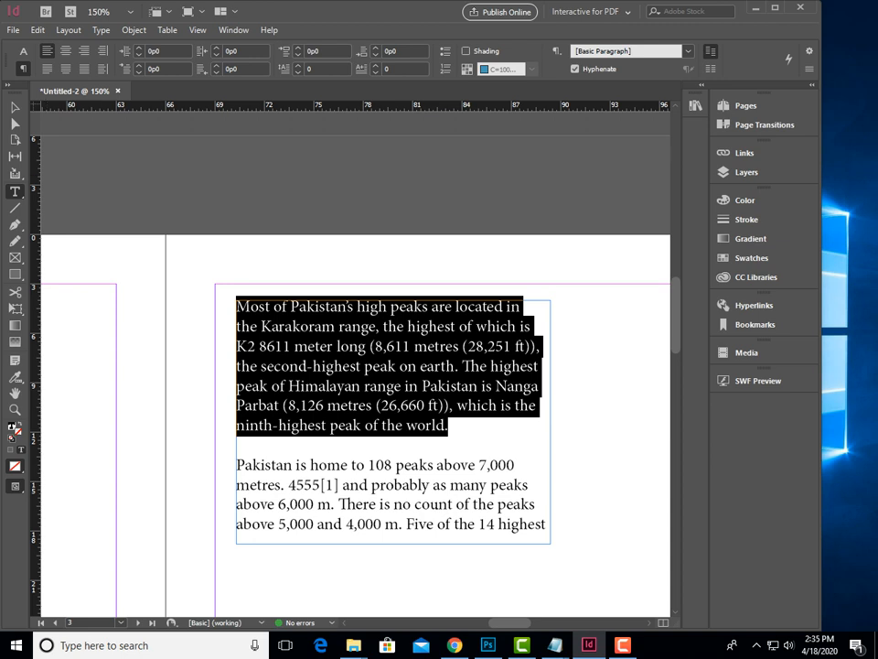
Increase the left indent of the selected opening paragraph to 1p2
{"action": "left_click", "coordinate": [139, 48]}
{"action": "left_click", "coordinate": [139, 48]}
{"action": "left_click", "coordinate": [139, 48]}
{"action": "left_click", "coordinate": [139, 48]}
{"action": "left_click", "coordinate": [139, 48]}
{"action": "left_click", "coordinate": [139, 47]}
{"action": "left_click", "coordinate": [139, 48]}
{"action": "left_click", "coordinate": [139, 48]}
{"action": "left_click", "coordinate": [139, 48]}
{"action": "left_click", "coordinate": [139, 48]}
{"action": "left_click", "coordinate": [139, 48]}
{"action": "left_click", "coordinate": [139, 47]}
{"action": "left_click", "coordinate": [139, 48]}
{"action": "left_click", "coordinate": [139, 47]}
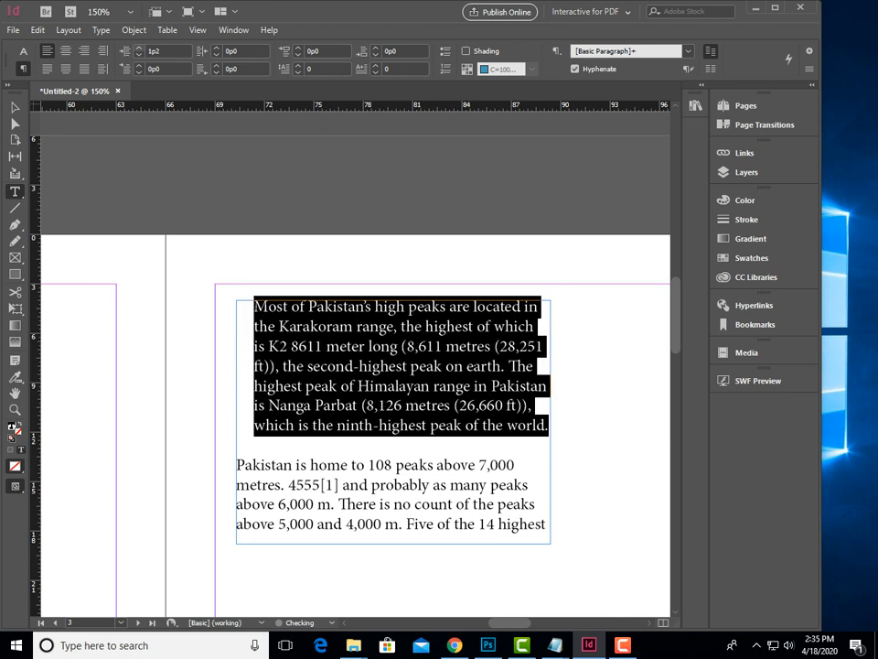
Reduce the opening paragraph's left indent to 0p1
{"action": "left_click", "coordinate": [139, 47]}
{"action": "left_click", "coordinate": [139, 55]}
{"action": "left_click", "coordinate": [139, 55]}
{"action": "left_click", "coordinate": [139, 55]}
{"action": "left_click", "coordinate": [139, 55]}
{"action": "left_click", "coordinate": [139, 55]}
{"action": "left_click", "coordinate": [140, 55]}
{"action": "left_click", "coordinate": [139, 55]}
{"action": "left_click", "coordinate": [139, 55]}
{"action": "left_click", "coordinate": [139, 55]}
{"action": "left_click", "coordinate": [139, 55]}
{"action": "left_click", "coordinate": [139, 54]}
{"action": "left_click", "coordinate": [139, 55]}
{"action": "left_click", "coordinate": [139, 55]}
{"action": "left_click", "coordinate": [139, 55]}
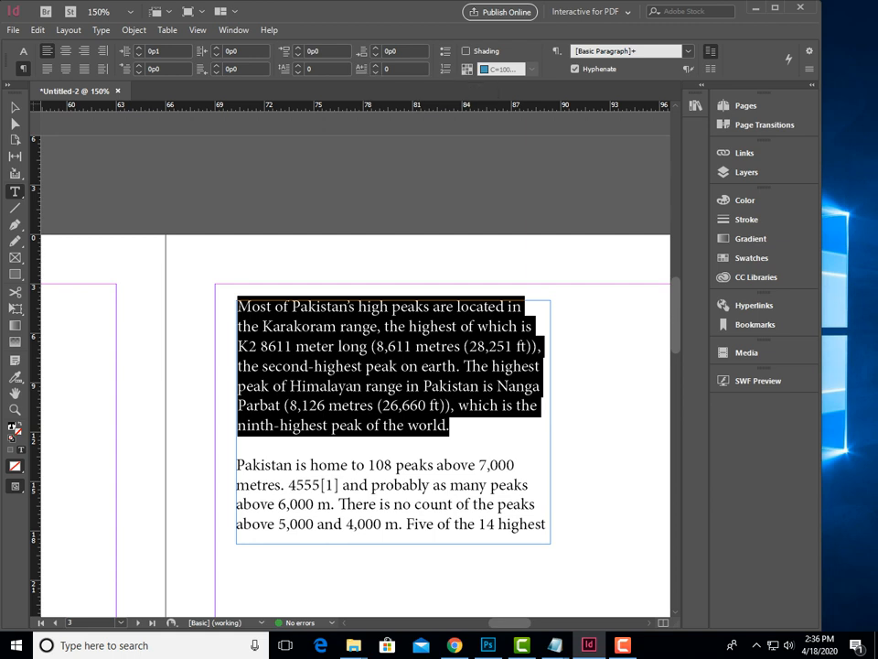
Try drop cap heights of 3, 4 and 2 lines on the opening paragraph
{"action": "left_click", "coordinate": [298, 64]}
{"action": "left_click", "coordinate": [298, 65]}
{"action": "left_click", "coordinate": [298, 65]}
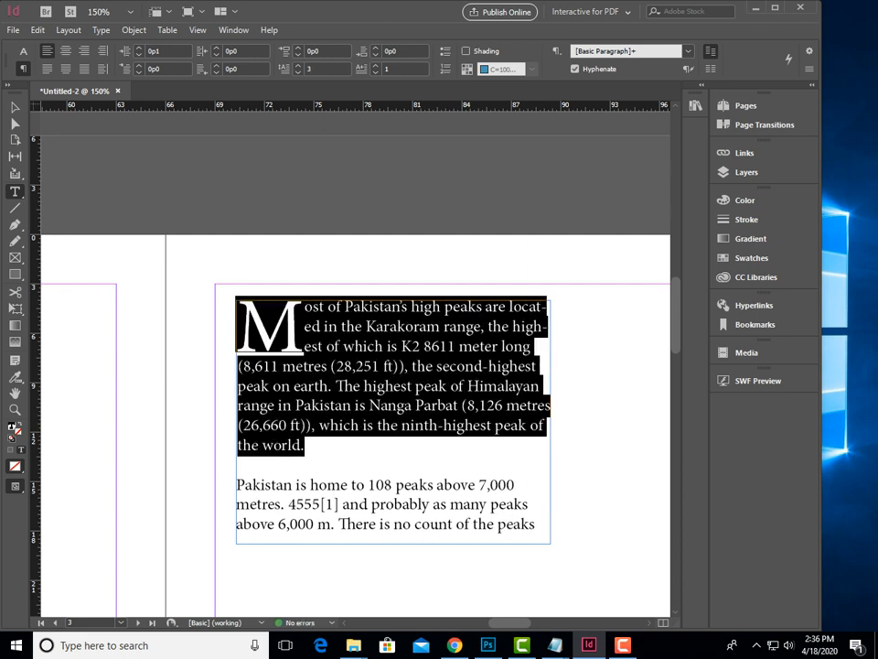
{"action": "left_click", "coordinate": [313, 68]}
{"action": "double_click", "coordinate": [310, 68]}
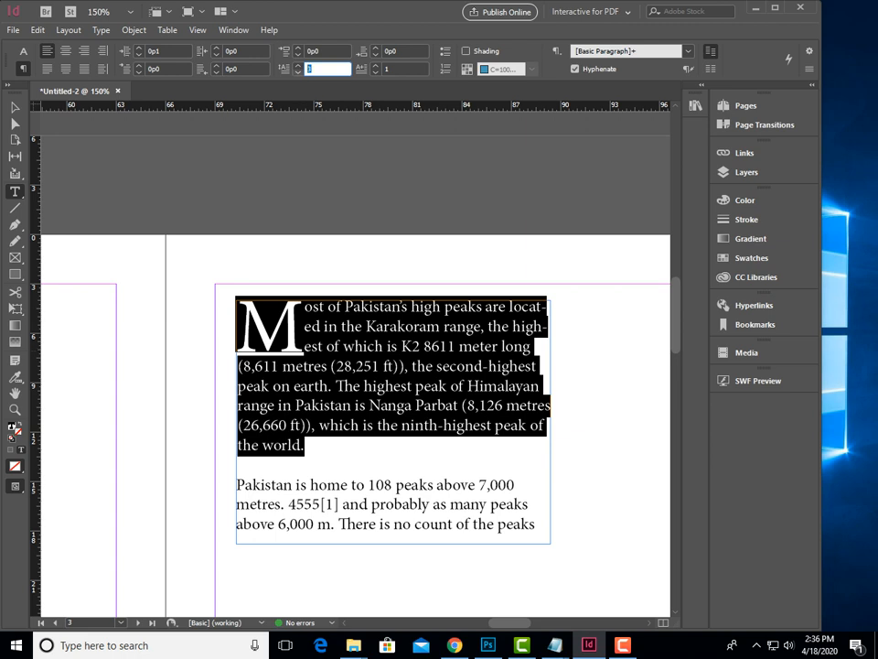
{"action": "type", "text": "4"}
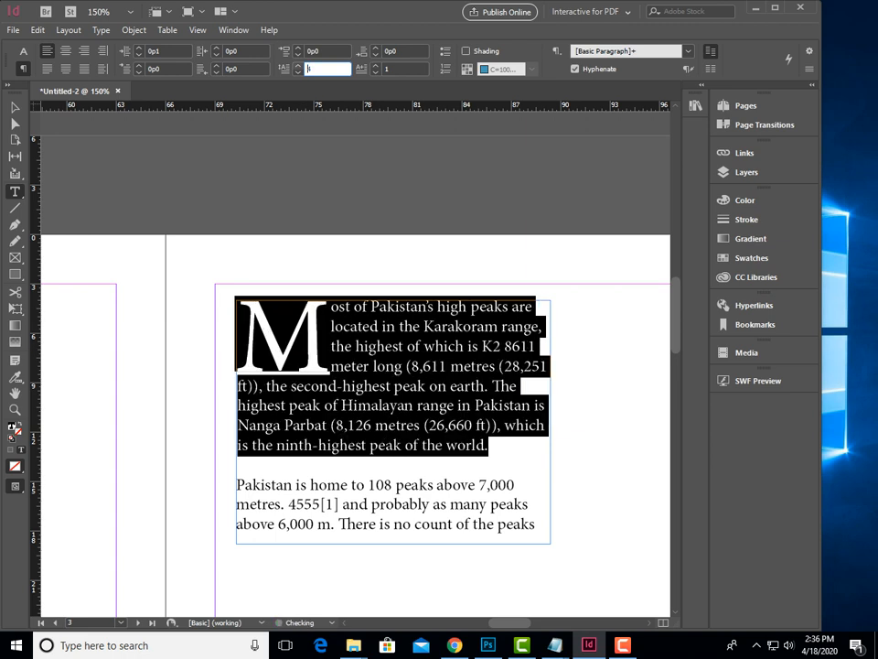
{"action": "key", "text": "BackSpace"}
{"action": "key", "text": "BackSpace"}
{"action": "type", "text": "2"}
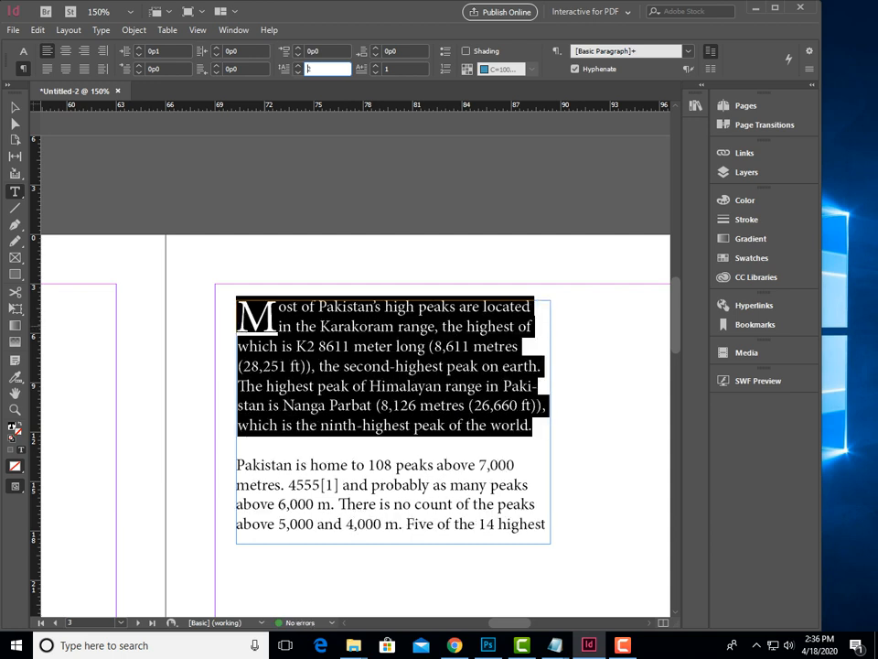
Set the opening paragraph's drop cap height to 4 lines
{"action": "key", "text": "BackSpace"}
{"action": "type", "text": "2"}
{"action": "key", "text": "Up"}
{"action": "key", "text": "Up"}
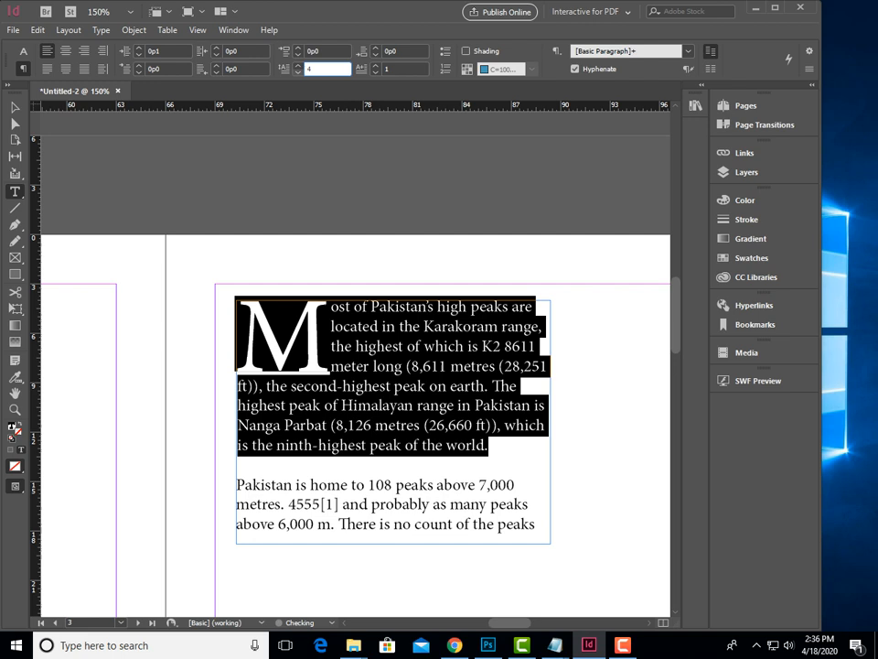
Extend the drop cap to 4 characters so it covers the word Most, and leave text editing
{"action": "left_click", "coordinate": [375, 66]}
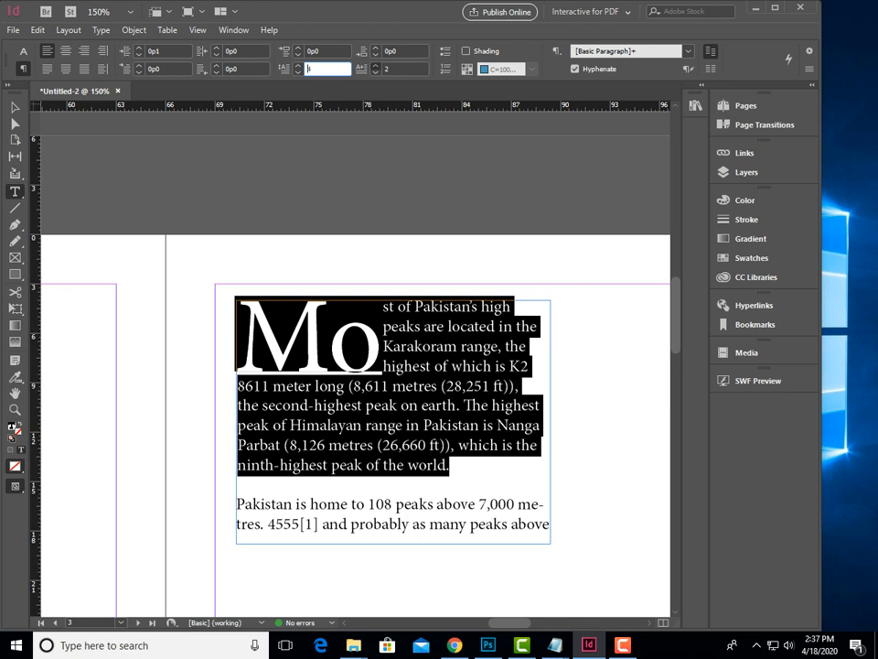
{"action": "left_click", "coordinate": [375, 65]}
{"action": "left_click", "coordinate": [375, 65]}
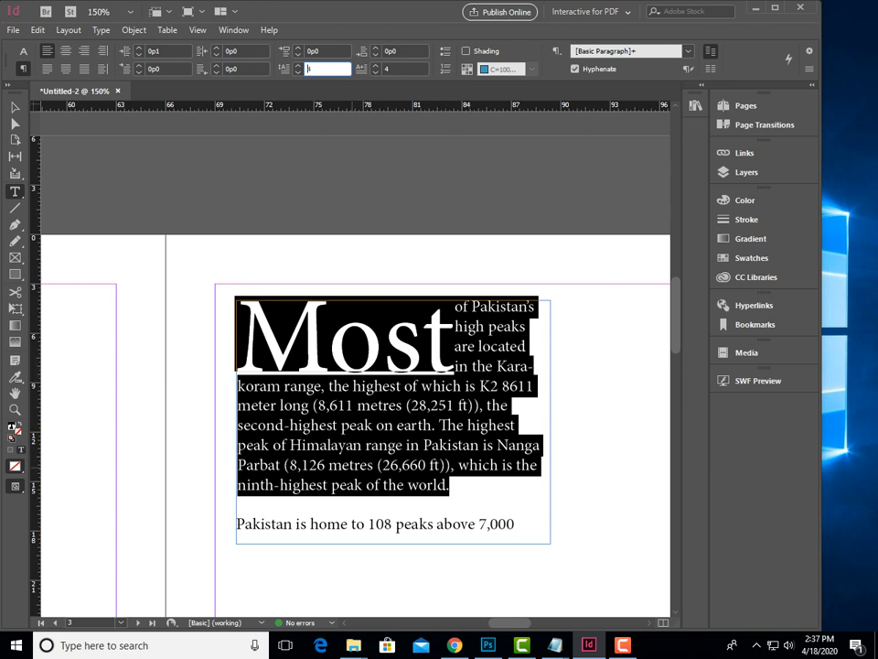
{"action": "key", "text": "Escape"}
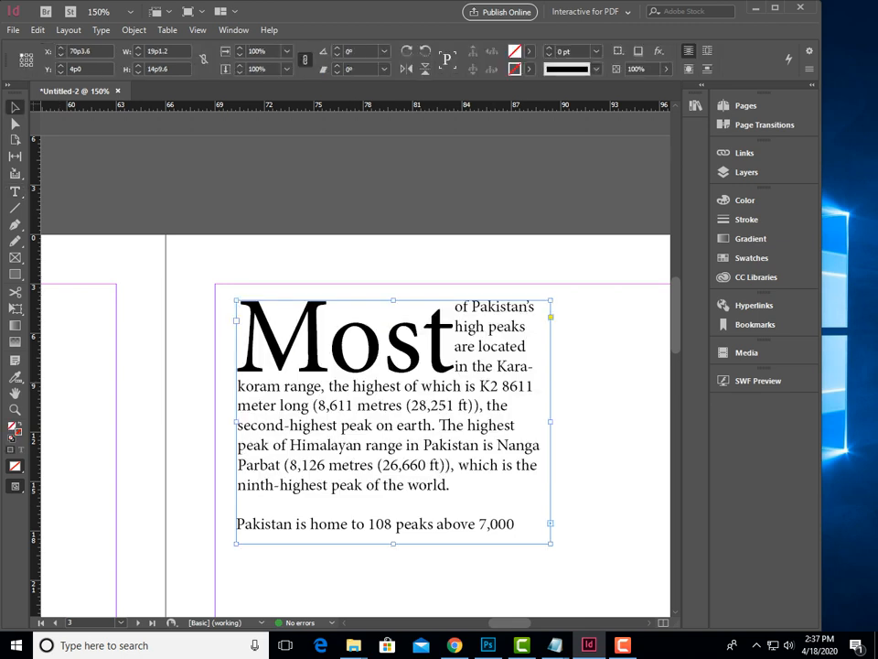
Widen the page 3 text frame to about 57p6.6 and raise its upper edge to about Y 3p4.8
{"action": "scroll", "coordinate": [366, 420], "scroll_direction": "right", "scroll_amount": 2}
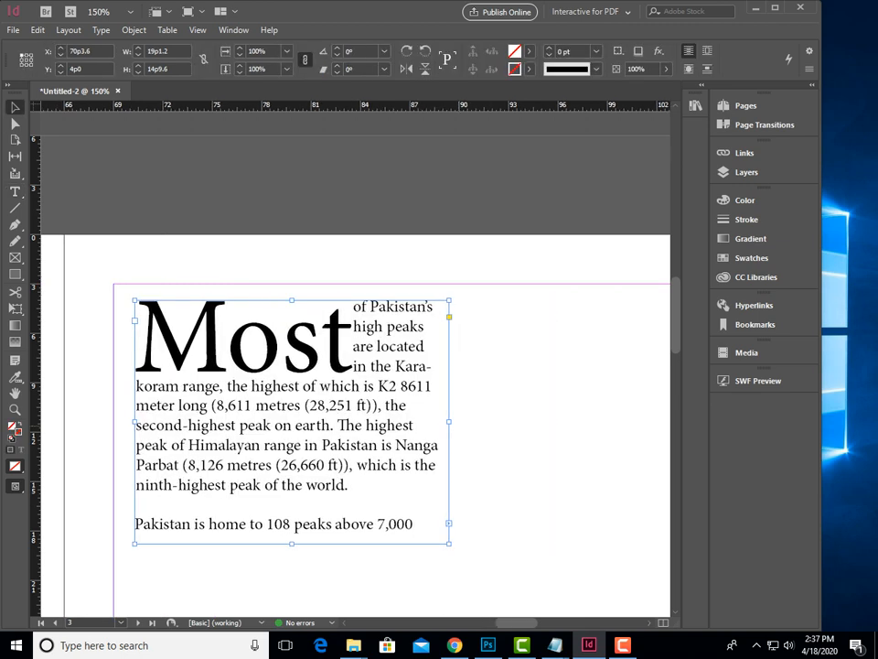
{"action": "left_click_drag", "start_coordinate": [448, 420], "coordinate": [653, 421]}
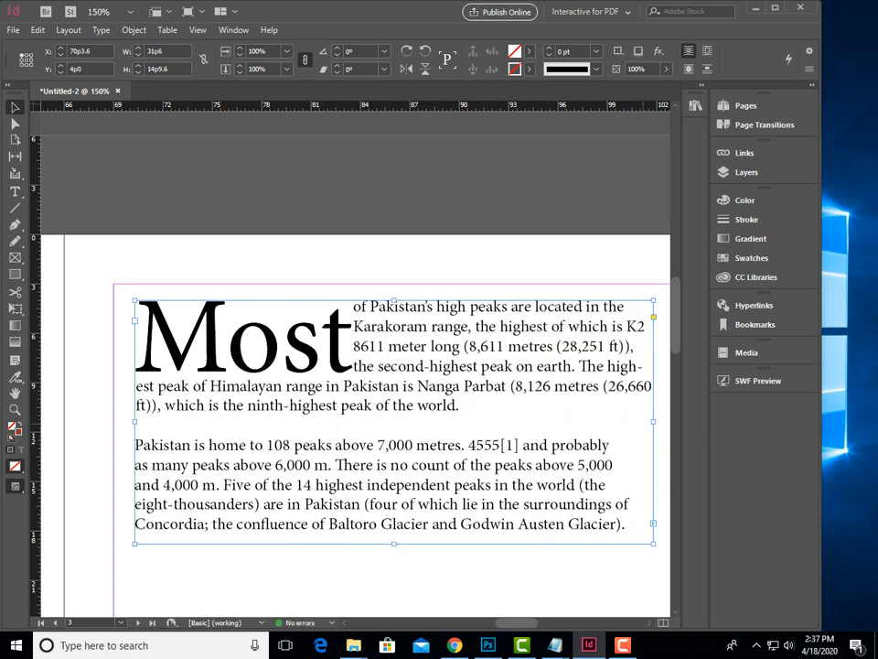
{"action": "scroll", "coordinate": [457, 476], "scroll_direction": "right", "scroll_amount": 2}
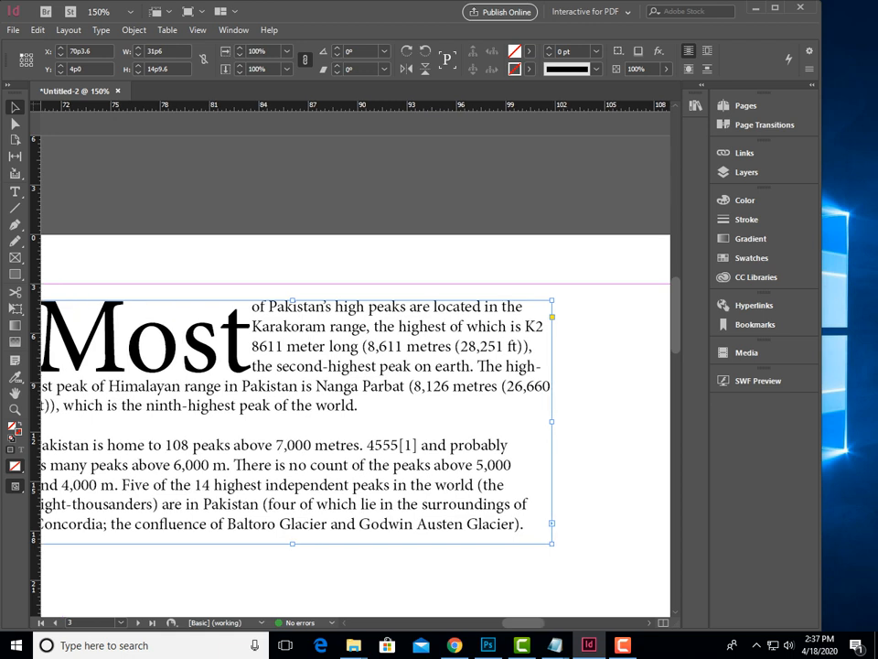
{"action": "left_click_drag", "start_coordinate": [291, 300], "coordinate": [292, 291]}
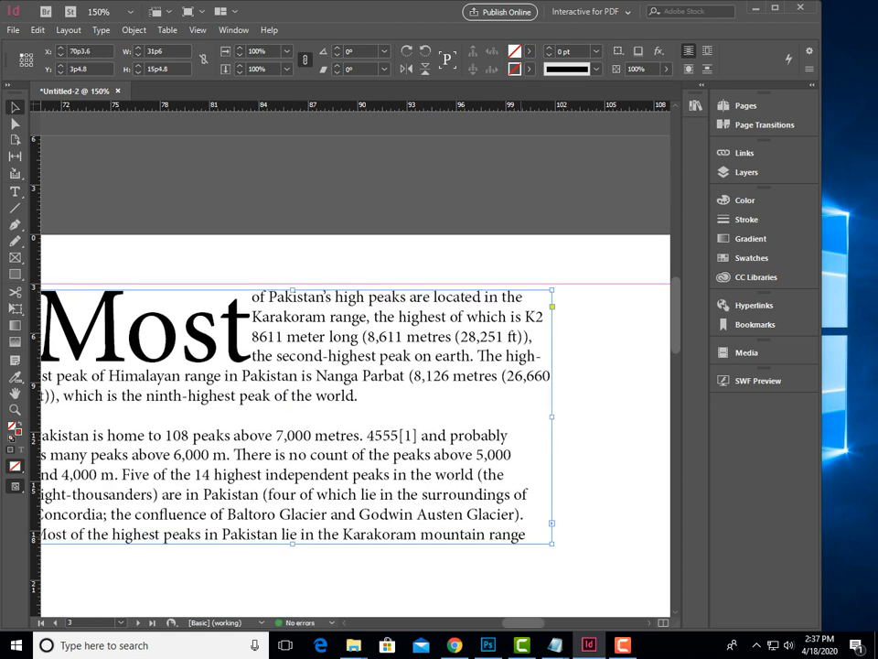
{"action": "left_click_drag", "start_coordinate": [551, 431], "coordinate": [654, 431]}
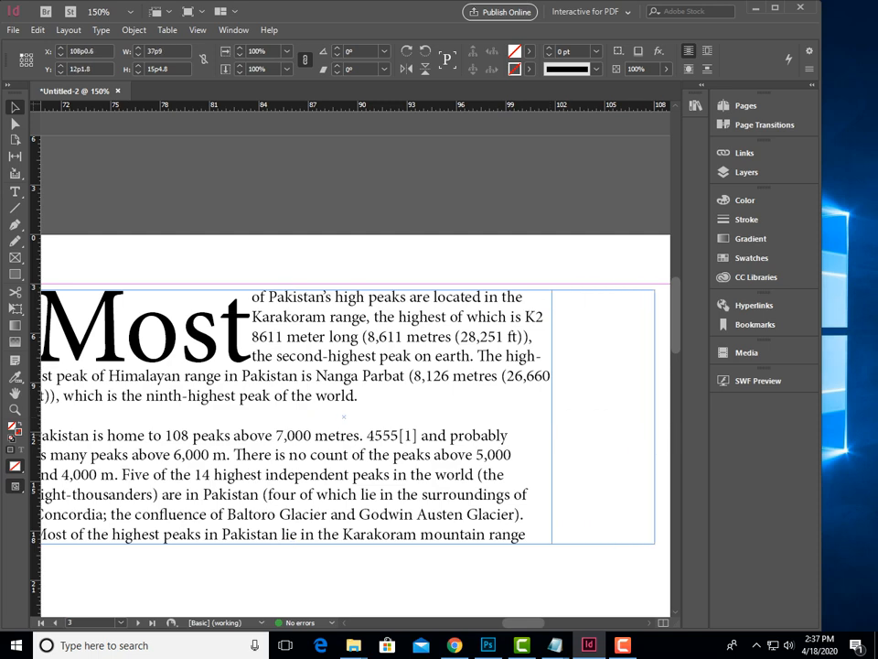
{"action": "scroll", "coordinate": [357, 421], "scroll_direction": "right", "scroll_amount": 6}
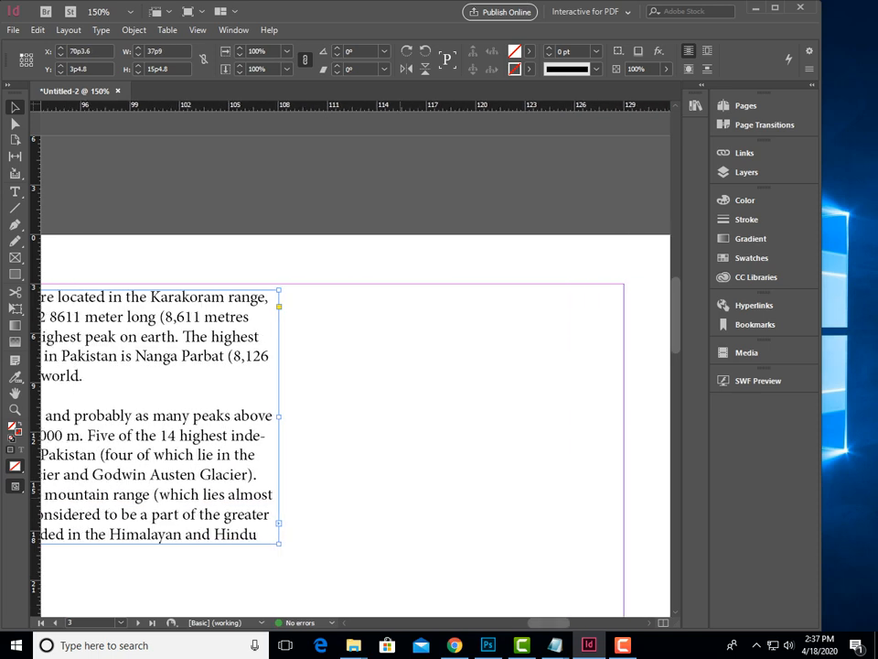
{"action": "left_click_drag", "start_coordinate": [279, 417], "coordinate": [603, 417]}
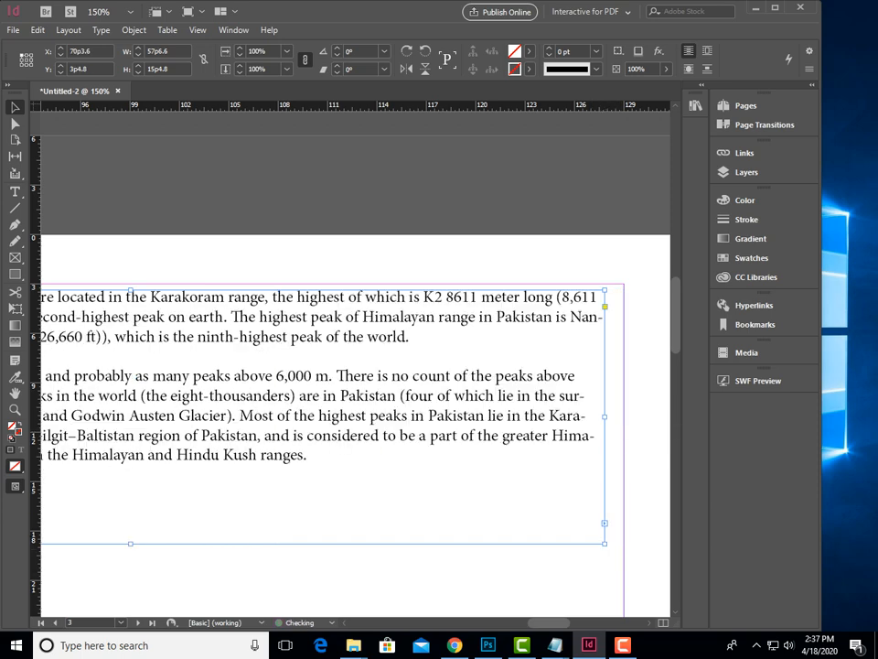
Try inserting a break before the paragraph starting "Pakistan is home to 108 peaks" and undo it
{"action": "scroll", "coordinate": [357, 402], "scroll_direction": "left", "scroll_amount": 6}
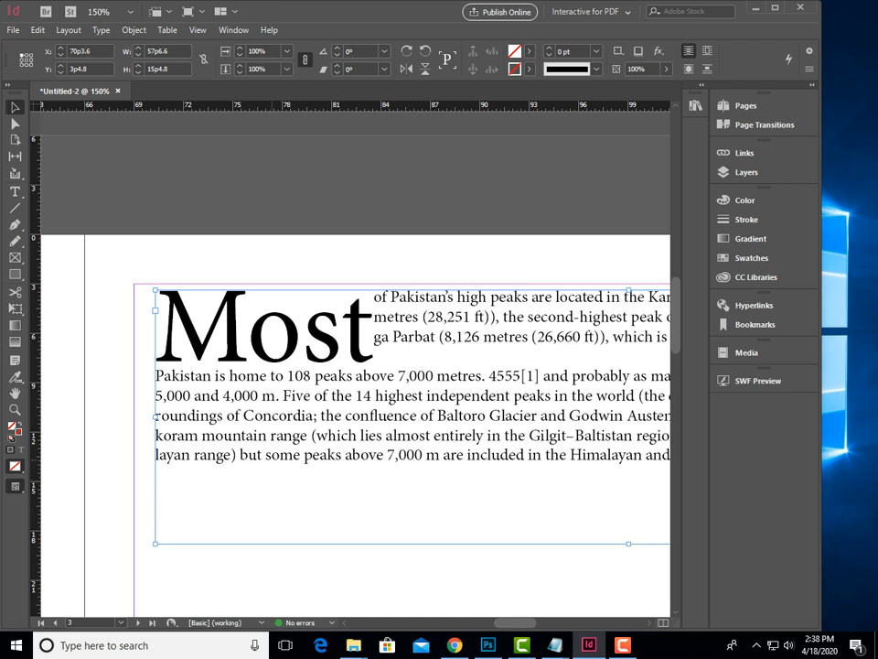
{"action": "key", "text": "t"}
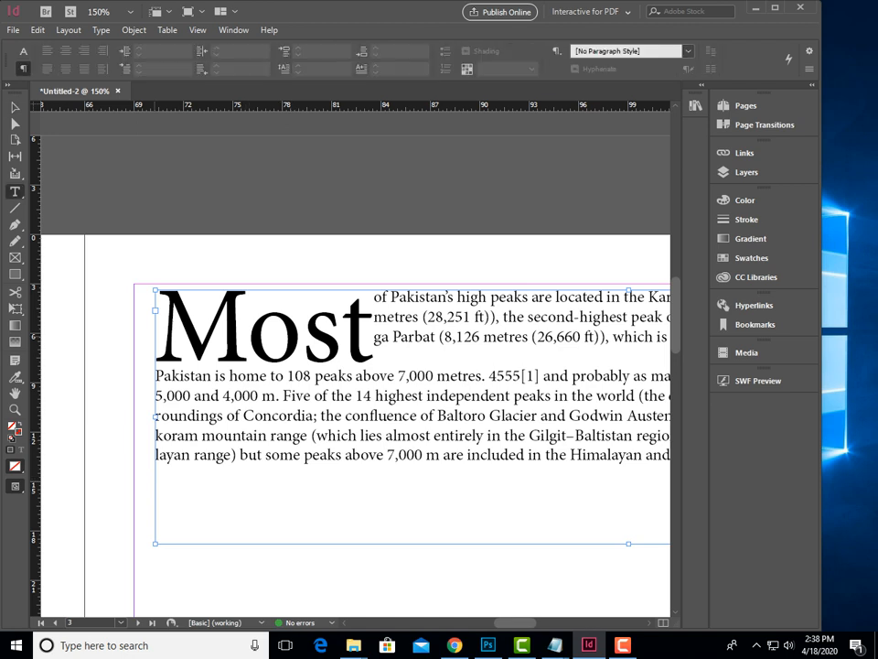
{"action": "left_click", "coordinate": [163, 375]}
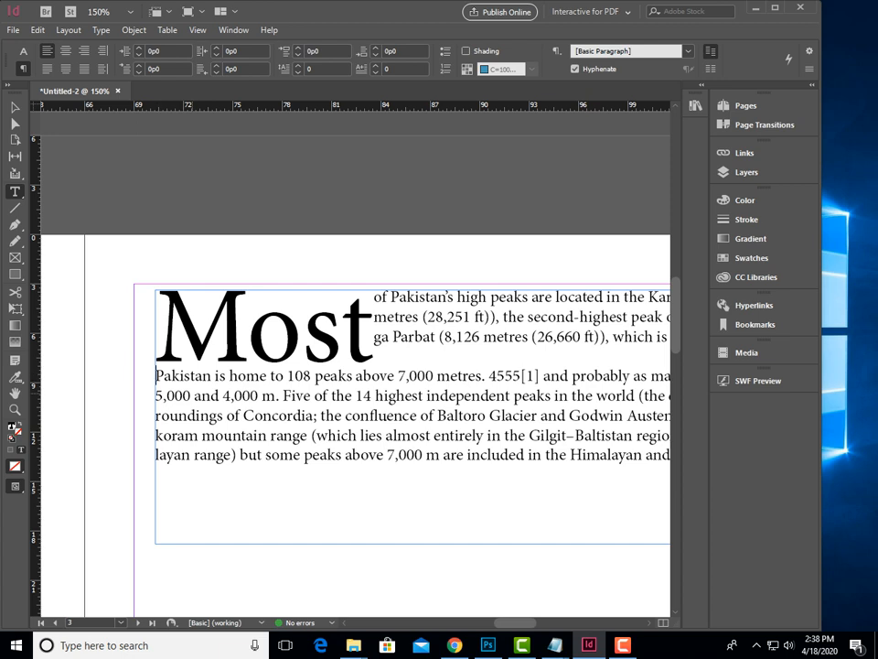
{"action": "key", "text": "KP_Enter"}
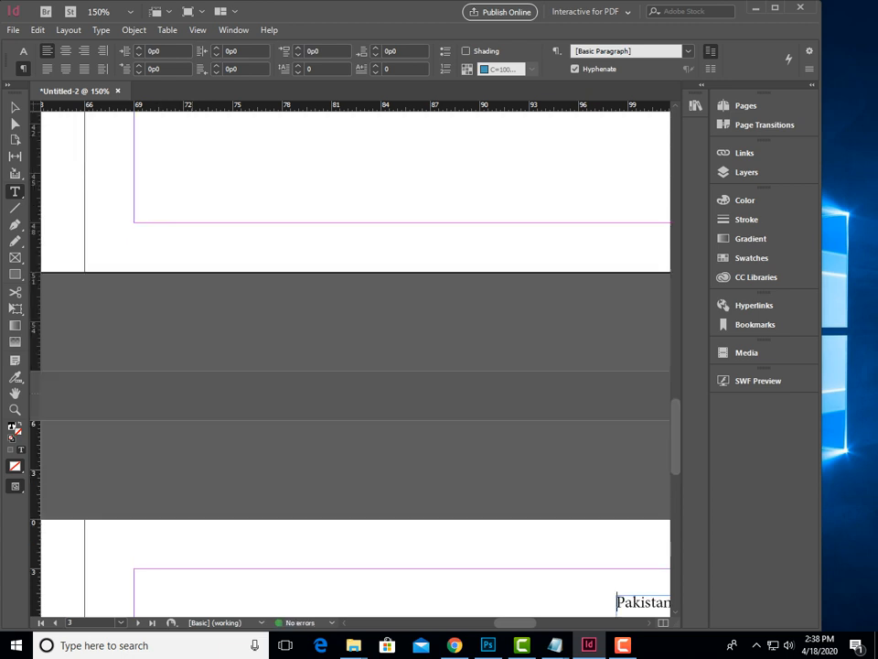
{"action": "key", "text": "ctrl+z"}
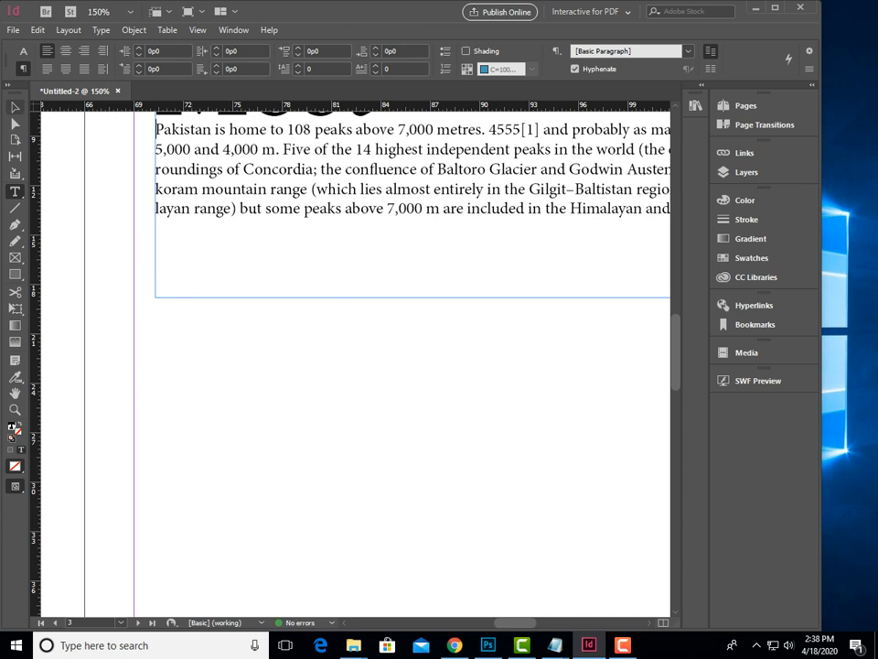
Extend the page 3 text frame downward to a height of about 29p5.4
{"action": "key", "text": "Escape"}
{"action": "left_click_drag", "start_coordinate": [628, 296], "coordinate": [629, 528]}
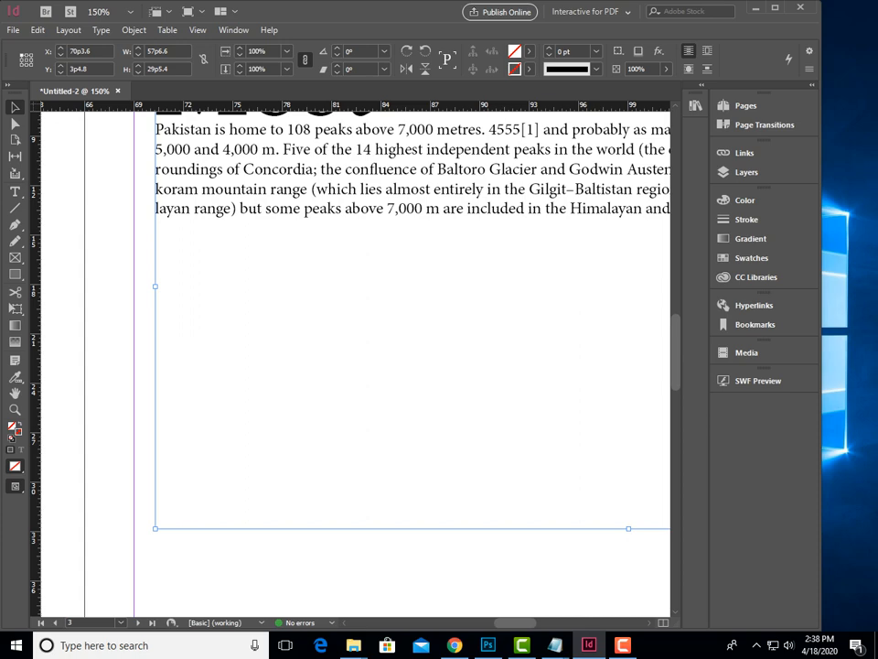
Insert a break before the "Pakistan is home" paragraph to push it into the page 5 frame, and select that frame
{"action": "scroll", "coordinate": [356, 357], "scroll_direction": "up", "scroll_amount": 5}
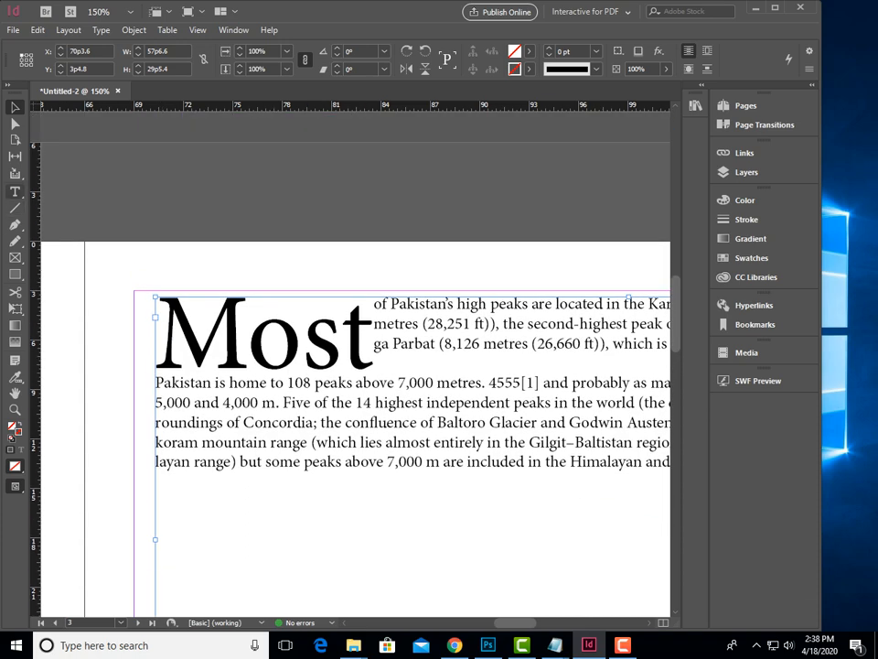
{"action": "key", "text": "t"}
{"action": "left_click", "coordinate": [157, 379]}
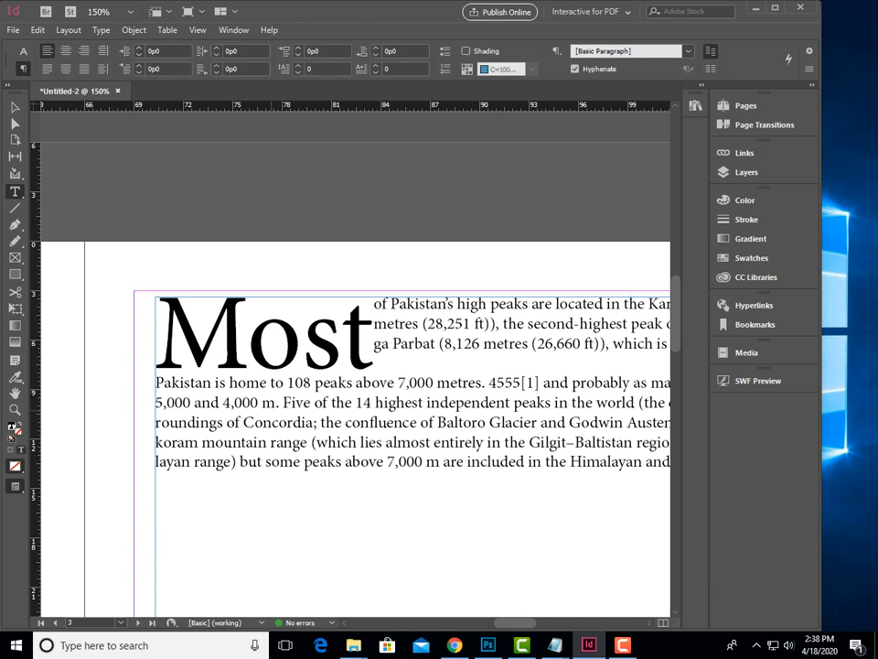
{"action": "key", "text": "ctrl+Return"}
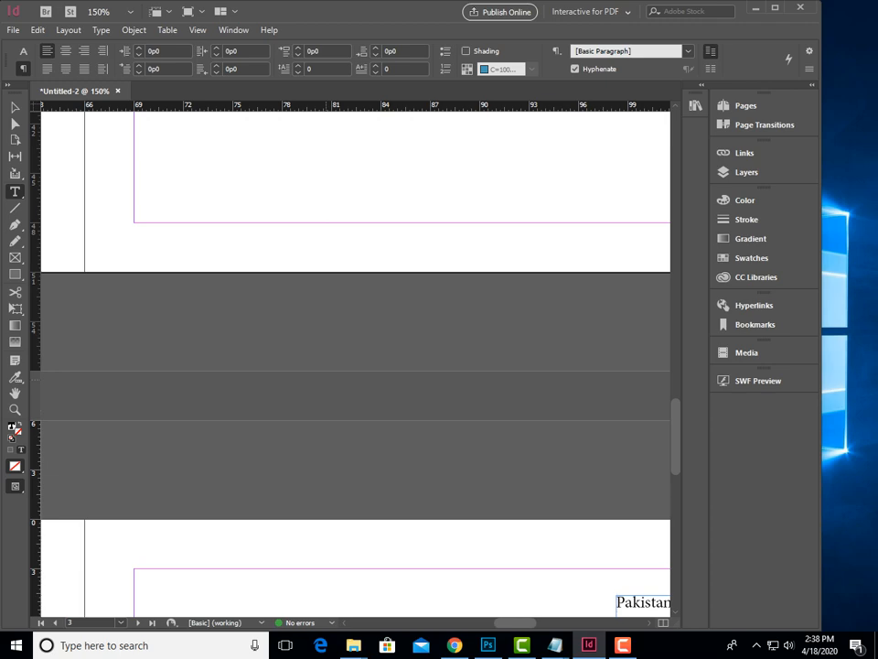
{"action": "key", "text": "ctrl+minus"}
{"action": "key", "text": "ctrl+minus"}
{"action": "key", "text": "ctrl+minus"}
{"action": "key", "text": "ctrl+minus"}
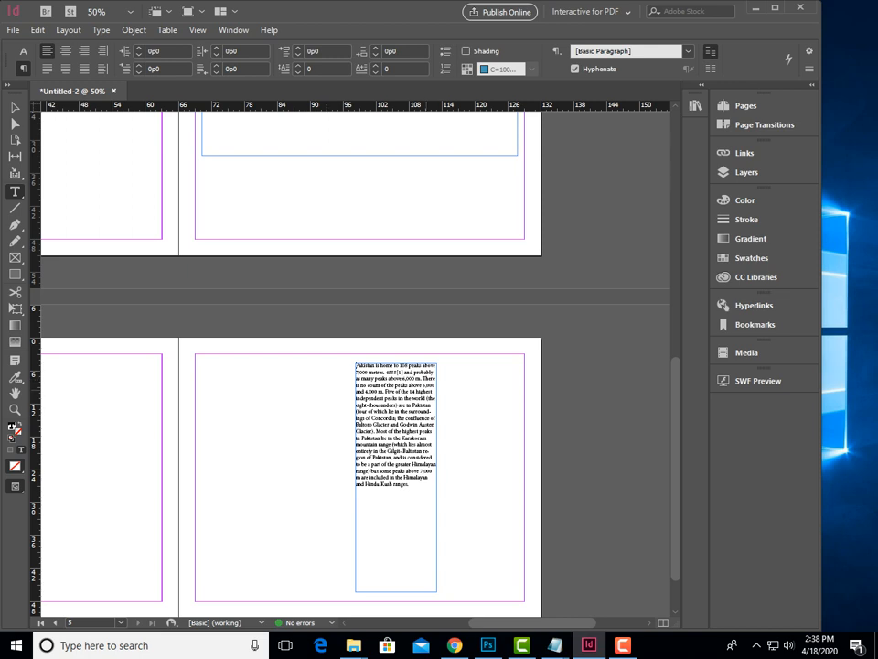
{"action": "key", "text": "Escape"}
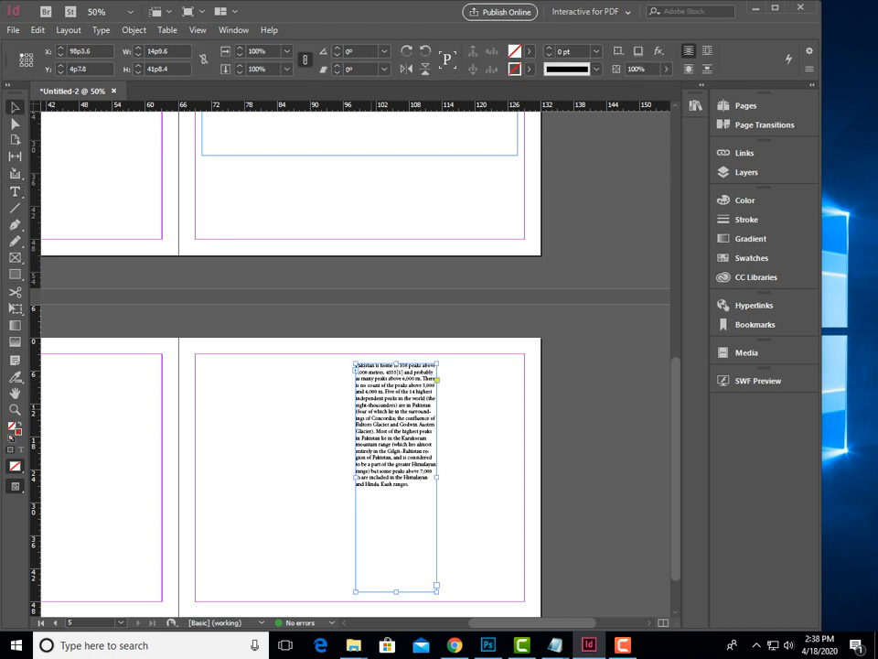
Delete the page 5 text frame containing the "Pakistan is home" paragraph
{"action": "key", "text": "t"}
{"action": "scroll", "coordinate": [356, 366], "scroll_direction": "up", "scroll_amount": 5}
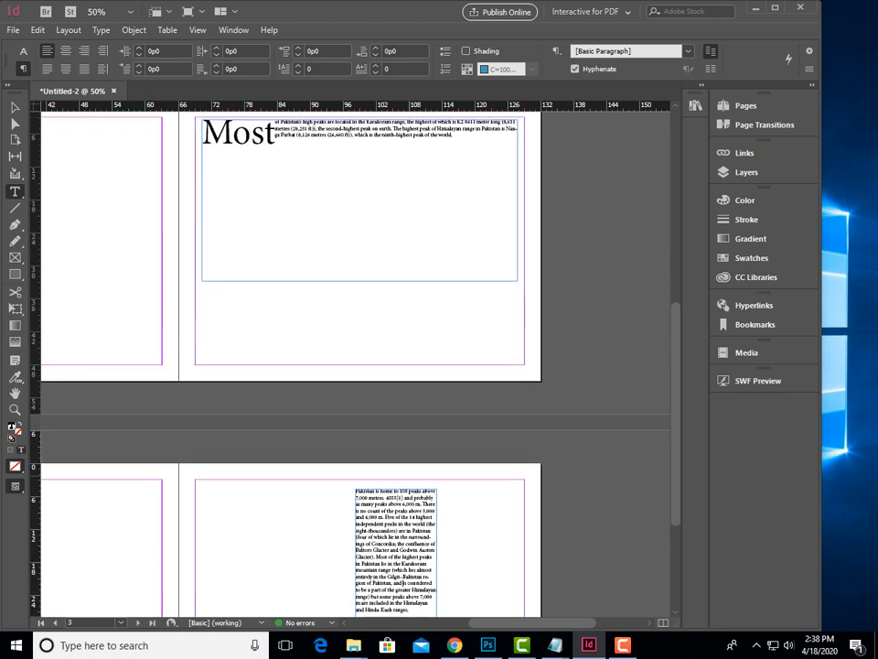
{"action": "scroll", "coordinate": [356, 366], "scroll_direction": "down", "scroll_amount": 2}
{"action": "scroll", "coordinate": [357, 366], "scroll_direction": "down", "scroll_amount": 1}
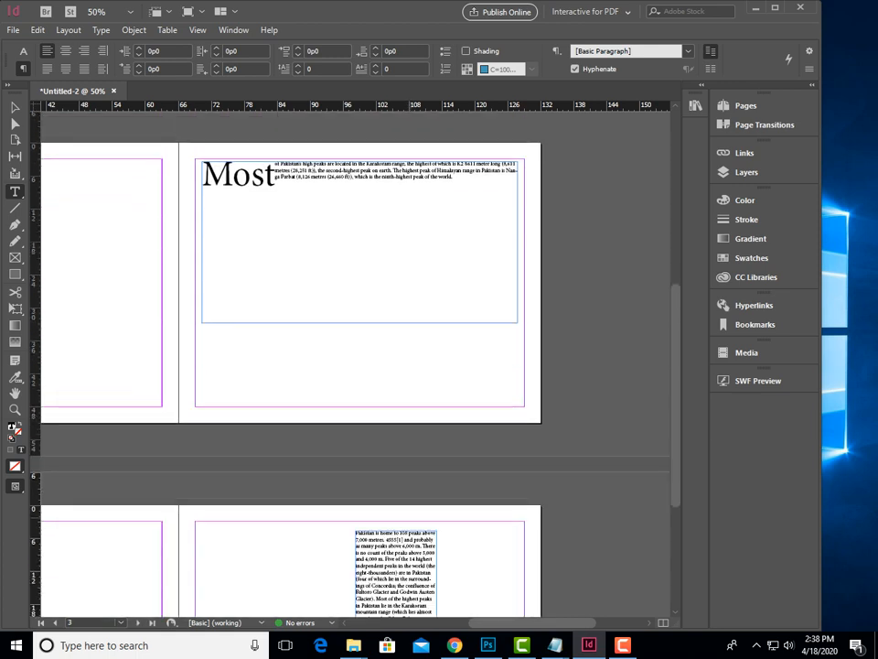
{"action": "scroll", "coordinate": [357, 365], "scroll_direction": "down", "scroll_amount": 1}
{"action": "scroll", "coordinate": [357, 365], "scroll_direction": "down", "scroll_amount": 1}
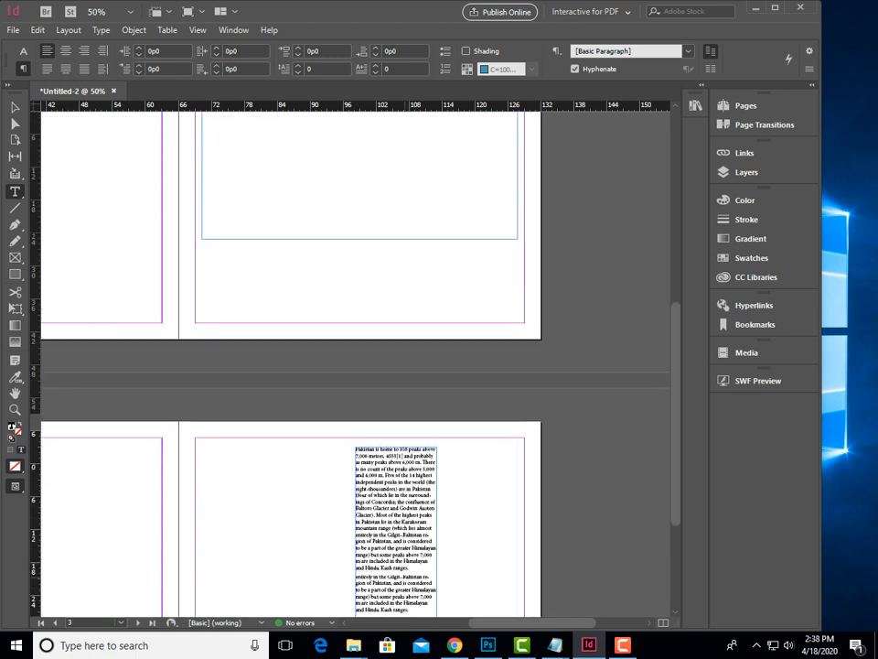
{"action": "key", "text": "Escape"}
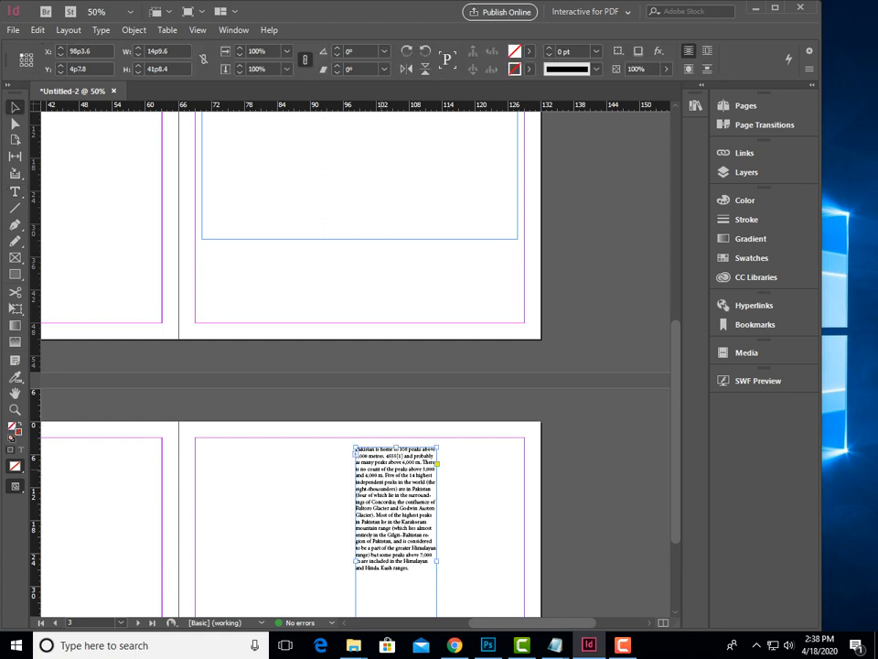
{"action": "key", "text": "Delete"}
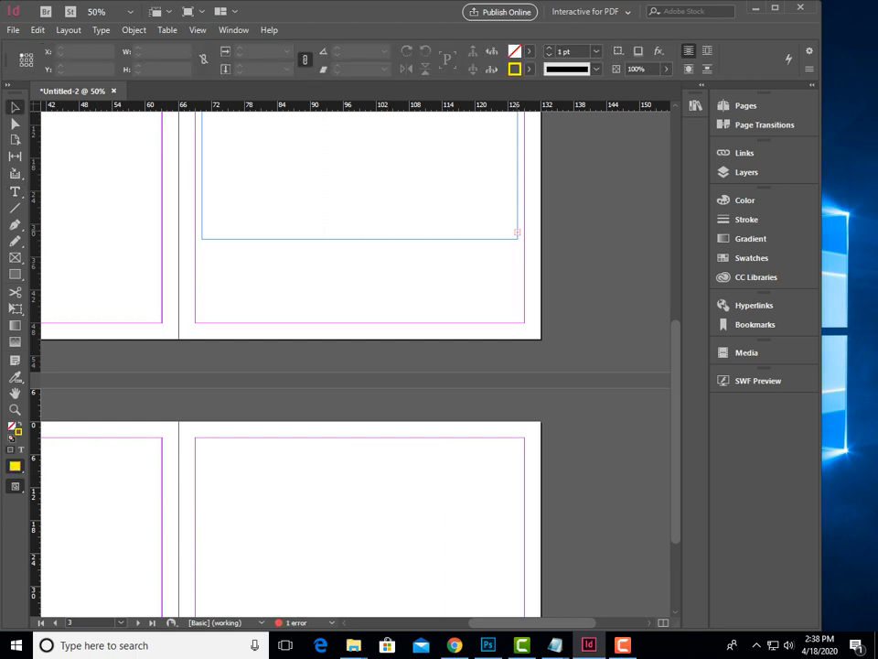
Thread the page 3 frame's overset text into a new frame on the same page and move it up to about Y 11p10.5
{"action": "left_click", "coordinate": [326, 227]}
{"action": "scroll", "coordinate": [326, 238], "scroll_direction": "up", "scroll_amount": 3}
{"action": "left_click", "coordinate": [517, 357]}
{"action": "left_click", "coordinate": [195, 360]}
{"action": "left_click_drag", "start_coordinate": [439, 387], "coordinate": [447, 272]}
Shorten the upper page 3 frame to end above the lower one, set the lower frame's width to about 57p6.6 and nudge it left
{"action": "left_click", "coordinate": [238, 216]}
{"action": "left_click_drag", "start_coordinate": [360, 364], "coordinate": [359, 241]}
{"action": "left_click", "coordinate": [202, 251]}
{"action": "left_click_drag", "start_coordinate": [531, 293], "coordinate": [518, 294]}
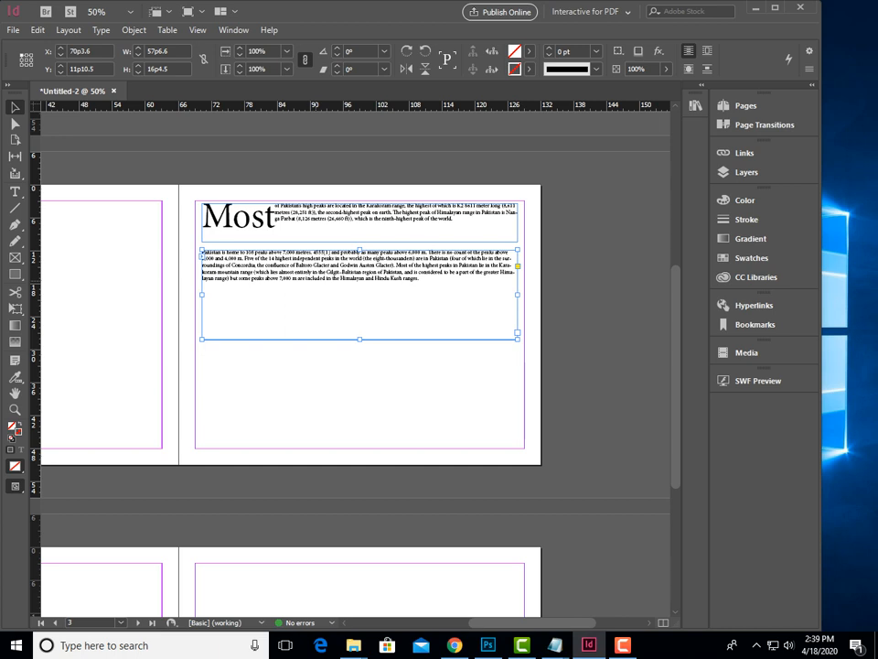
{"action": "key", "text": "Left"}
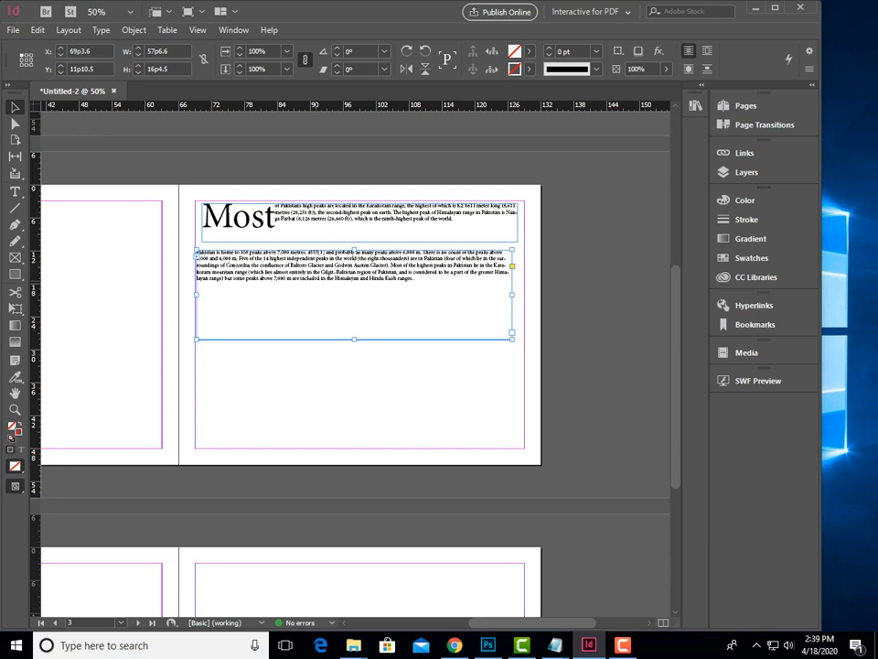
Give the "Pakistan is home" paragraph on page 3 a drop cap three lines deep
{"action": "key", "text": "ctrl+equal"}
{"action": "key", "text": "ctrl+equal"}
{"action": "key", "text": "ctrl+equal"}
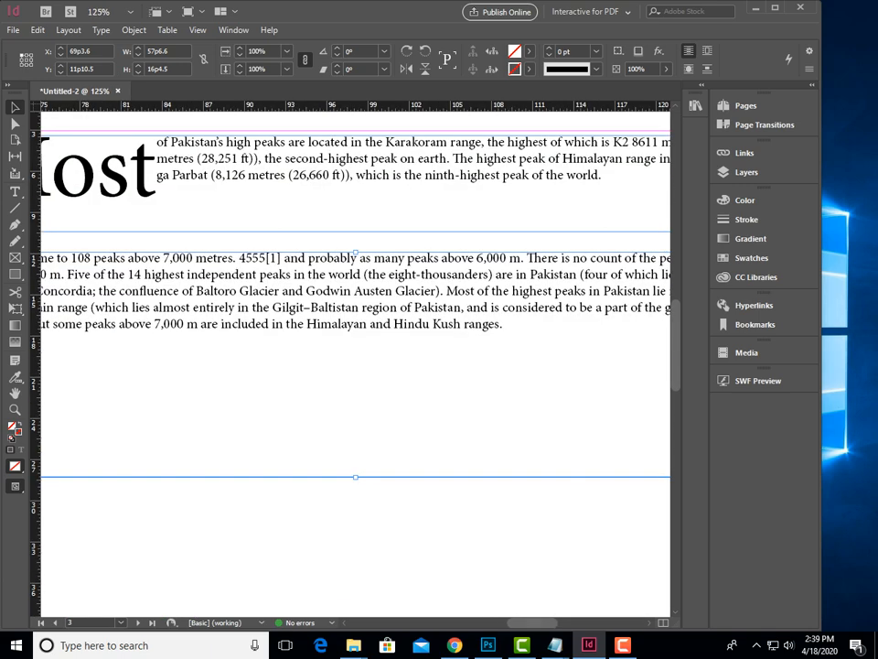
{"action": "scroll", "coordinate": [355, 364], "scroll_direction": "left", "scroll_amount": 3}
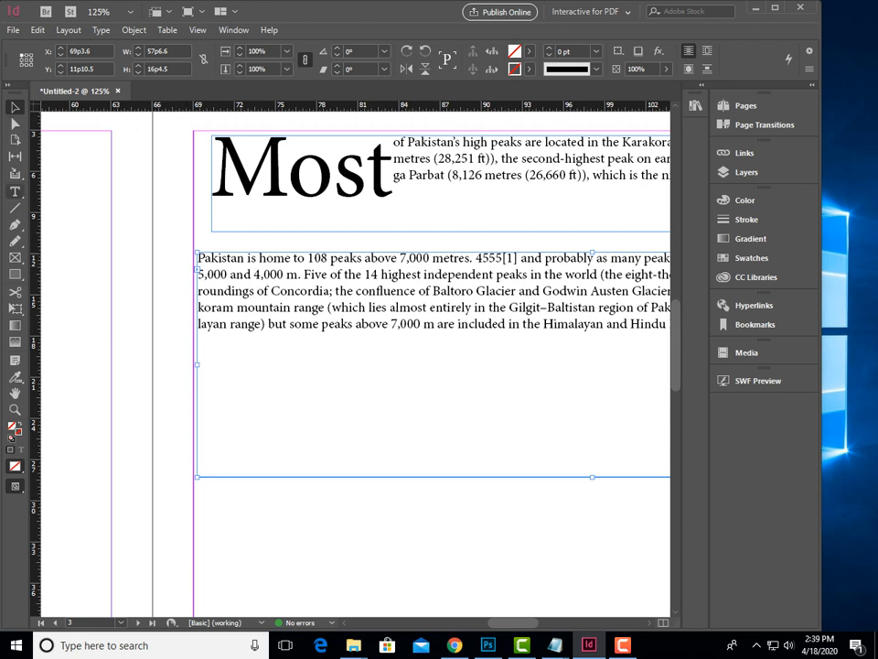
{"action": "key", "text": "t"}
{"action": "left_click", "coordinate": [260, 274]}
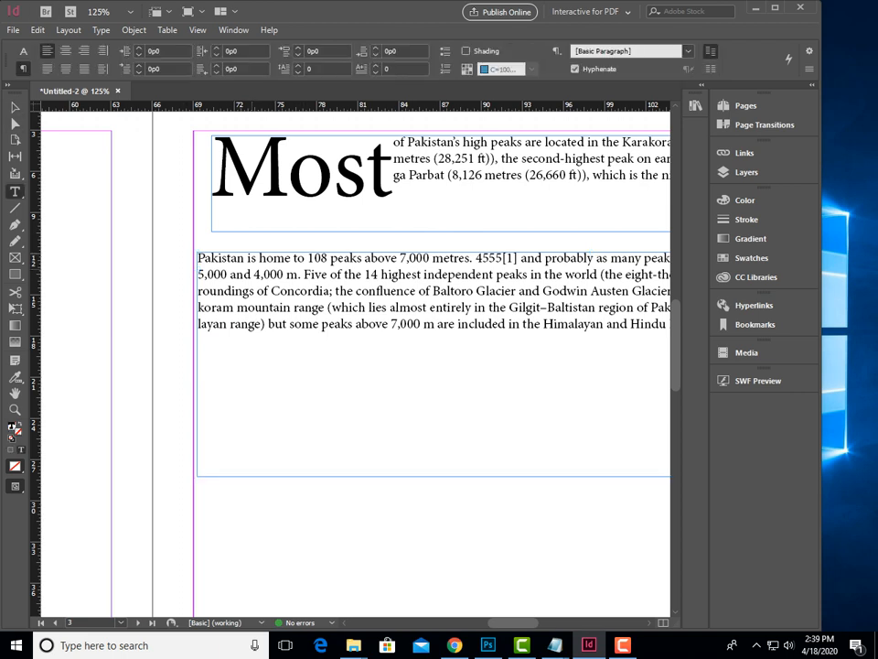
{"action": "left_click_drag", "start_coordinate": [441, 339], "coordinate": [179, 257]}
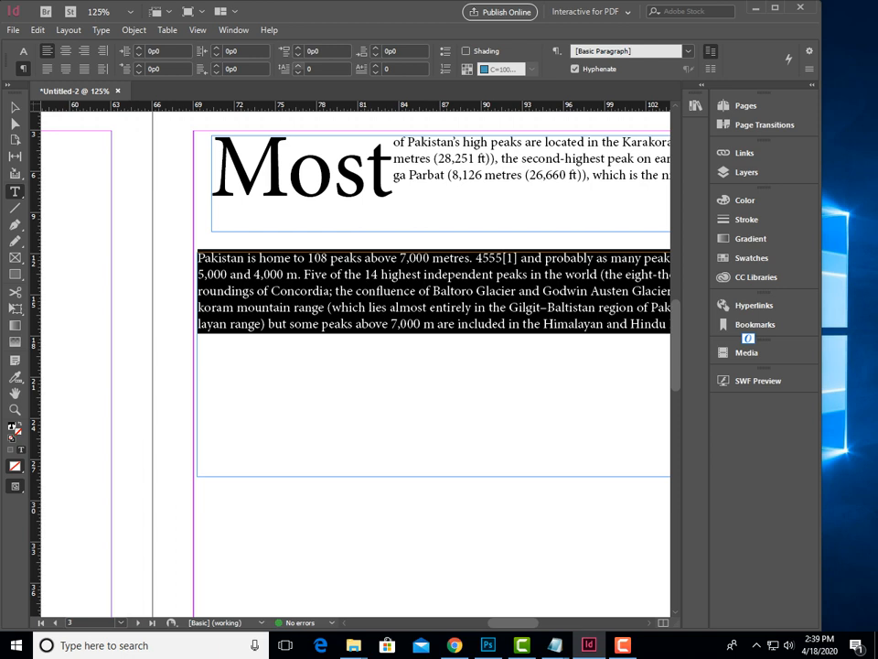
{"action": "left_click", "coordinate": [297, 65]}
{"action": "left_click", "coordinate": [297, 65]}
{"action": "left_click", "coordinate": [298, 65]}
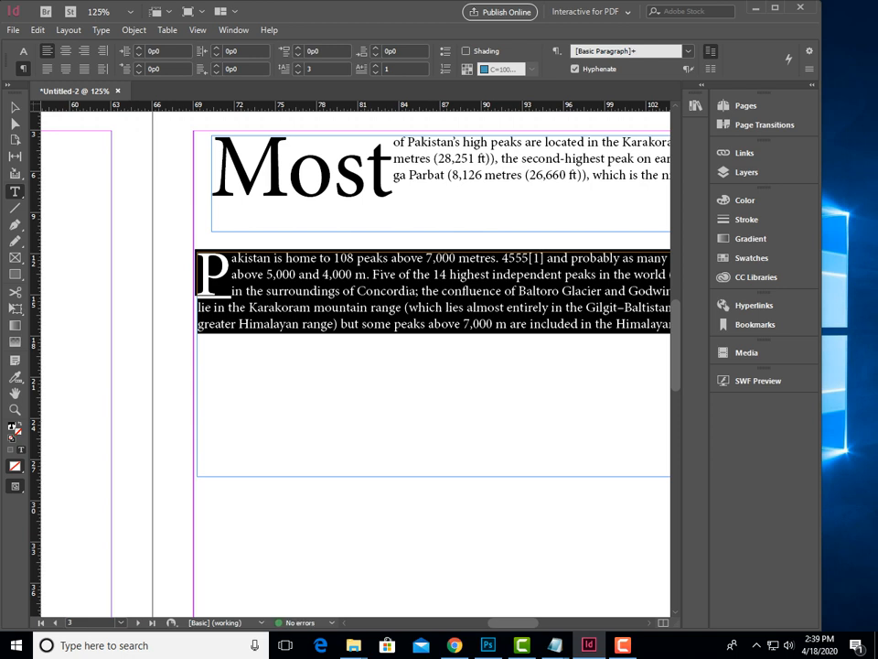
Extend the paragraph's drop cap to 8 characters so it covers the word "Pakistan"
{"action": "left_click", "coordinate": [375, 65]}
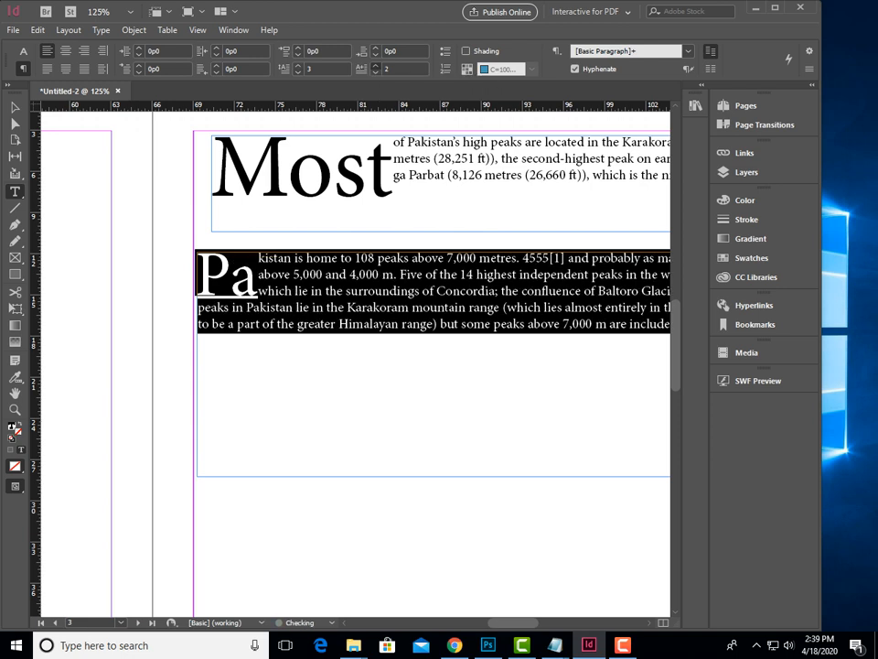
{"action": "left_click", "coordinate": [375, 65]}
{"action": "left_click", "coordinate": [375, 65]}
{"action": "left_click", "coordinate": [375, 65]}
{"action": "left_click", "coordinate": [375, 65]}
{"action": "left_click", "coordinate": [375, 65]}
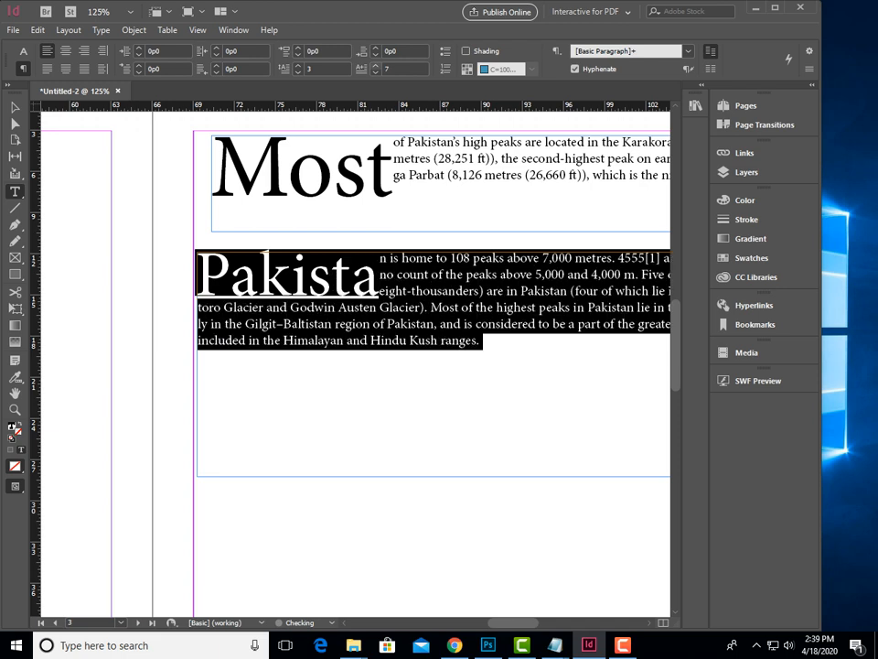
{"action": "left_click", "coordinate": [375, 65]}
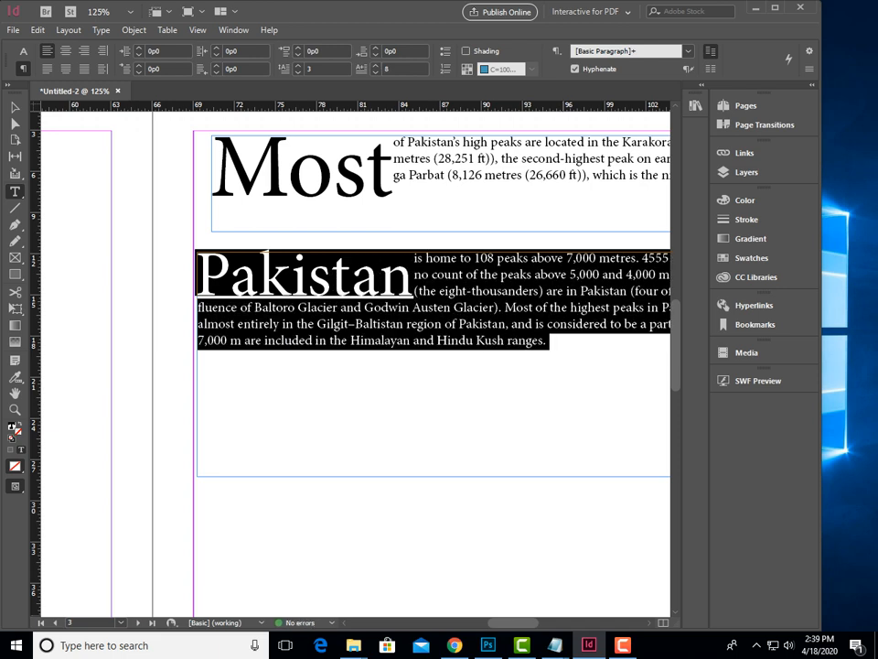
Align both sides of the lower text frame with the upper frame, at X 70p3.6 and a width of 57p6.6
{"action": "scroll", "coordinate": [357, 357], "scroll_direction": "right", "scroll_amount": 4}
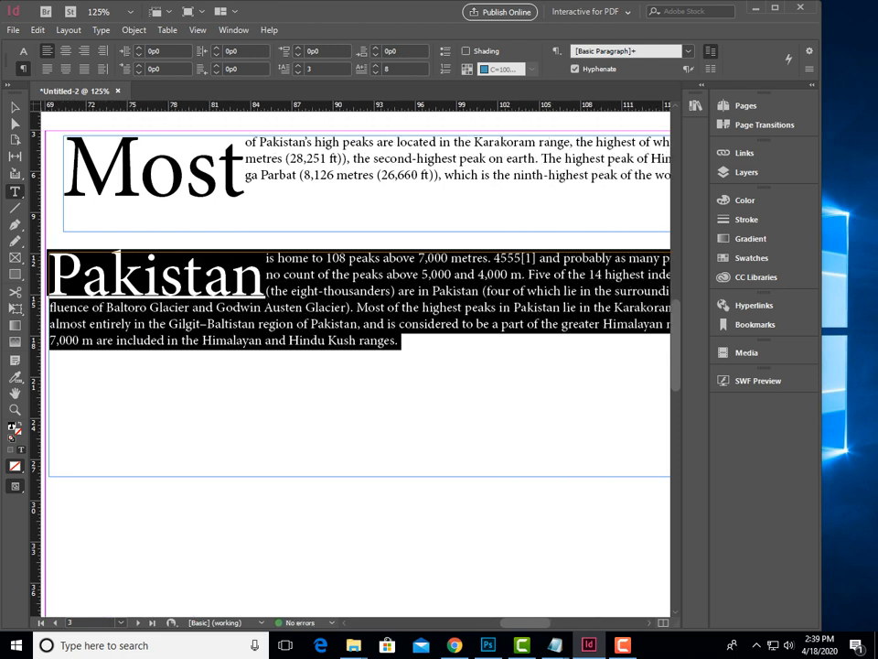
{"action": "scroll", "coordinate": [356, 357], "scroll_direction": "right", "scroll_amount": 14}
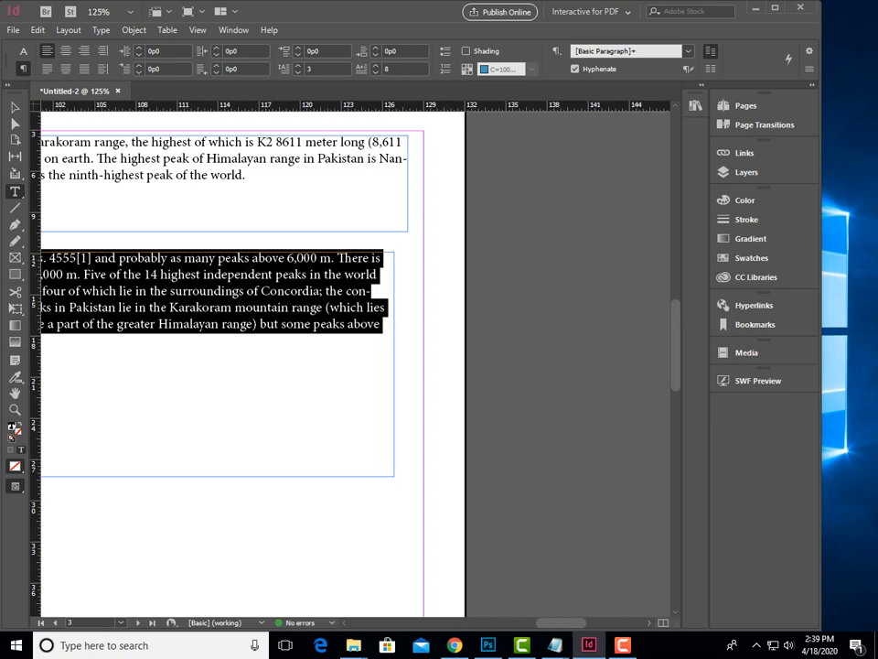
{"action": "scroll", "coordinate": [357, 357], "scroll_direction": "left", "scroll_amount": 15}
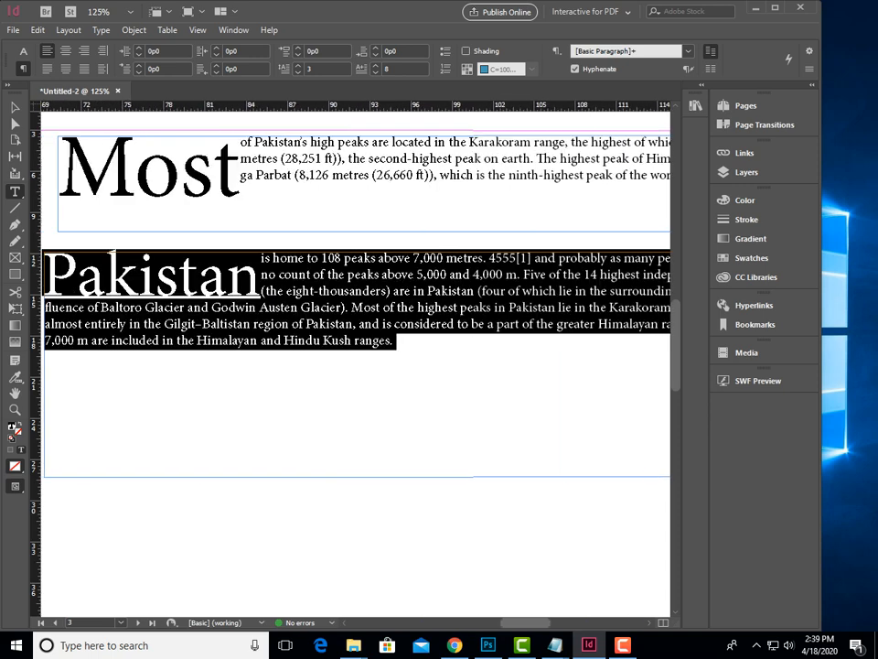
{"action": "scroll", "coordinate": [357, 356], "scroll_direction": "right", "scroll_amount": 4}
{"action": "scroll", "coordinate": [357, 356], "scroll_direction": "left", "scroll_amount": 3}
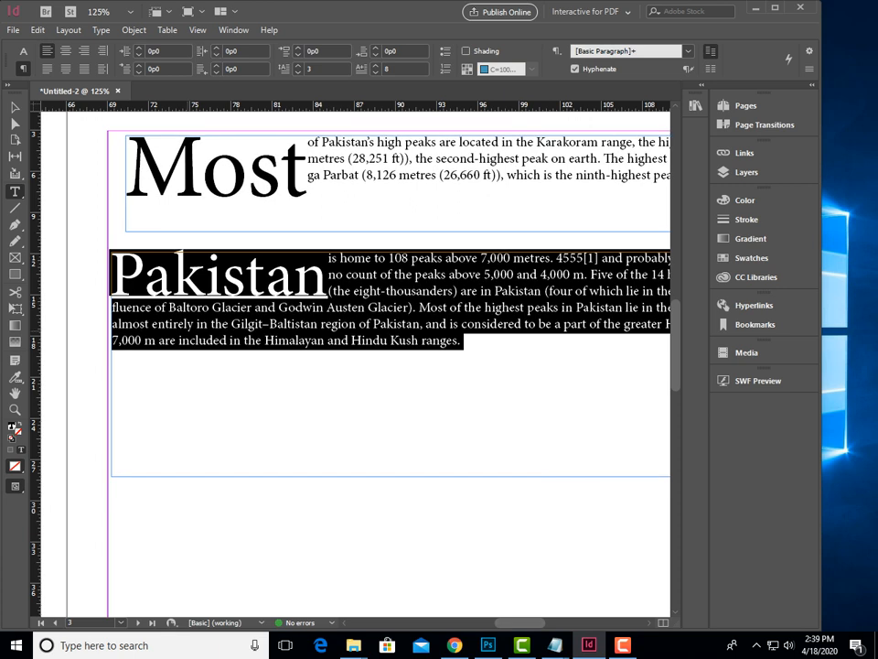
{"action": "key", "text": "Escape"}
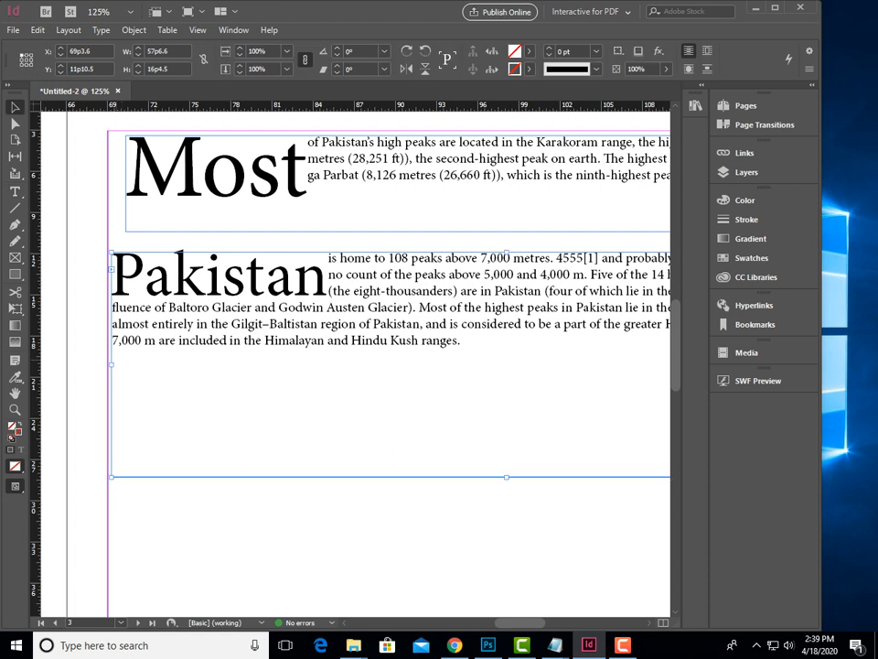
{"action": "left_click_drag", "start_coordinate": [111, 364], "coordinate": [125, 364]}
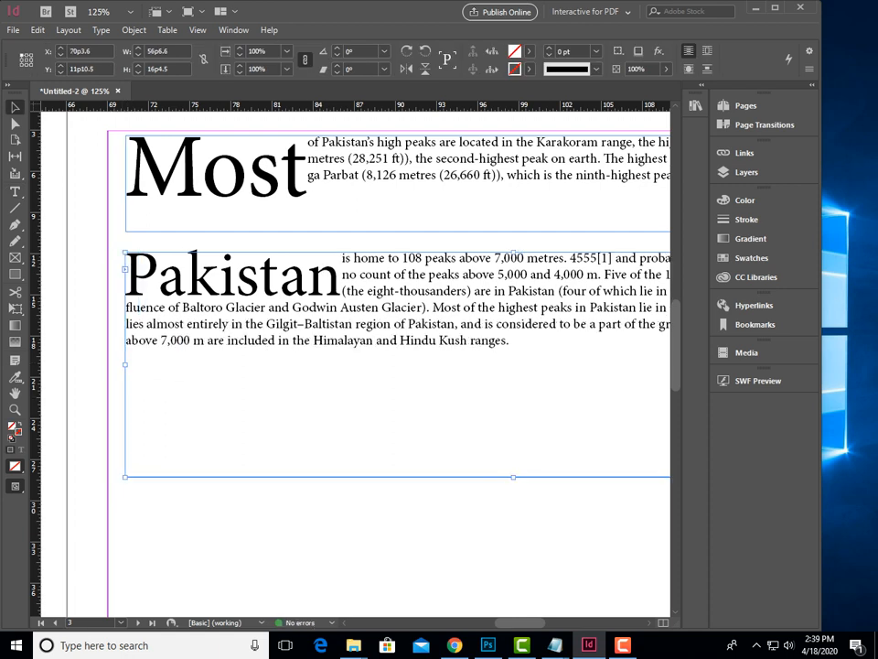
{"action": "scroll", "coordinate": [355, 364], "scroll_direction": "right", "scroll_amount": 5}
{"action": "scroll", "coordinate": [558, 363], "scroll_direction": "left", "scroll_amount": 5}
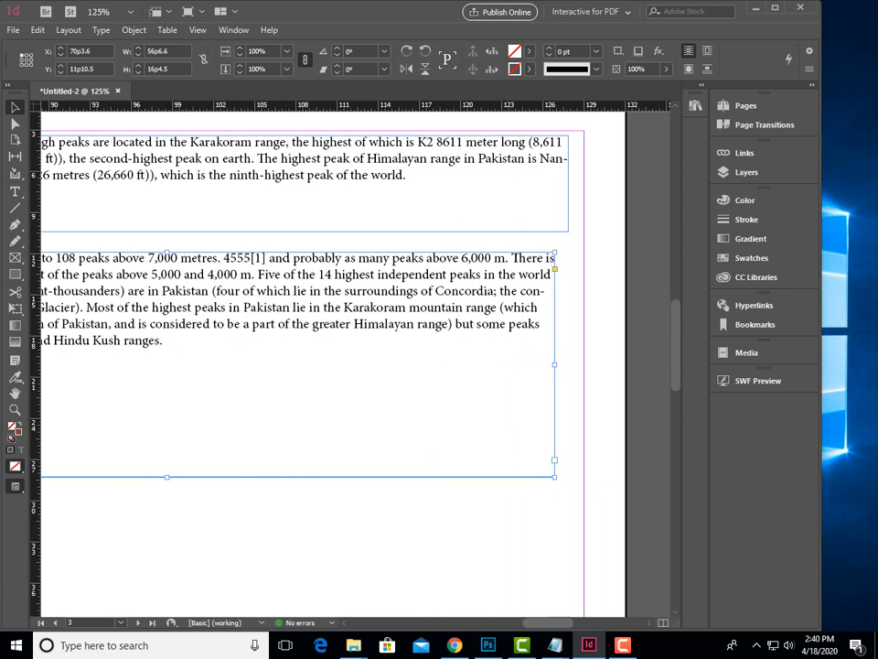
{"action": "left_click_drag", "start_coordinate": [556, 363], "coordinate": [568, 363]}
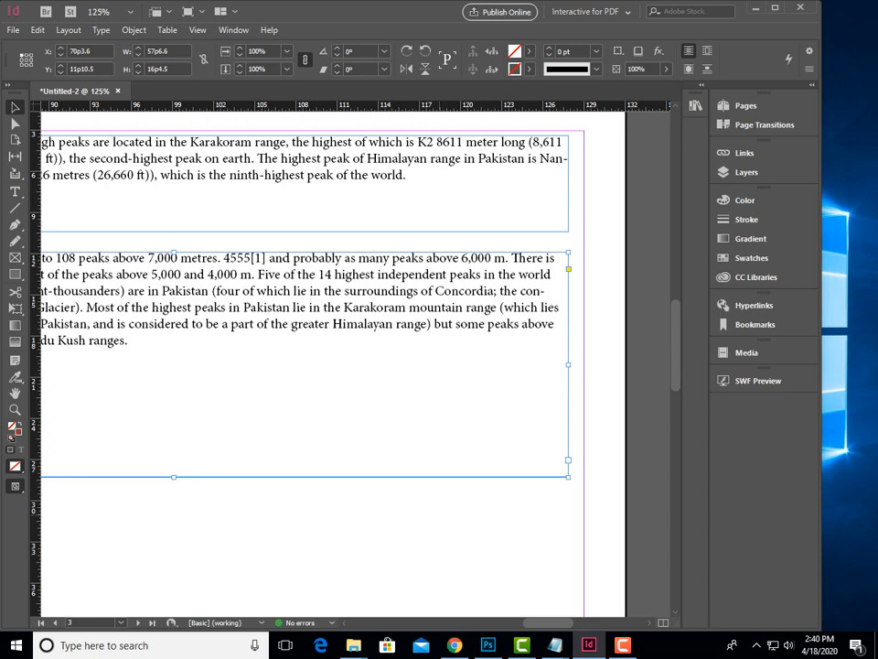
{"action": "left_click", "coordinate": [622, 644]}
{"action": "left_click", "coordinate": [613, 541]}
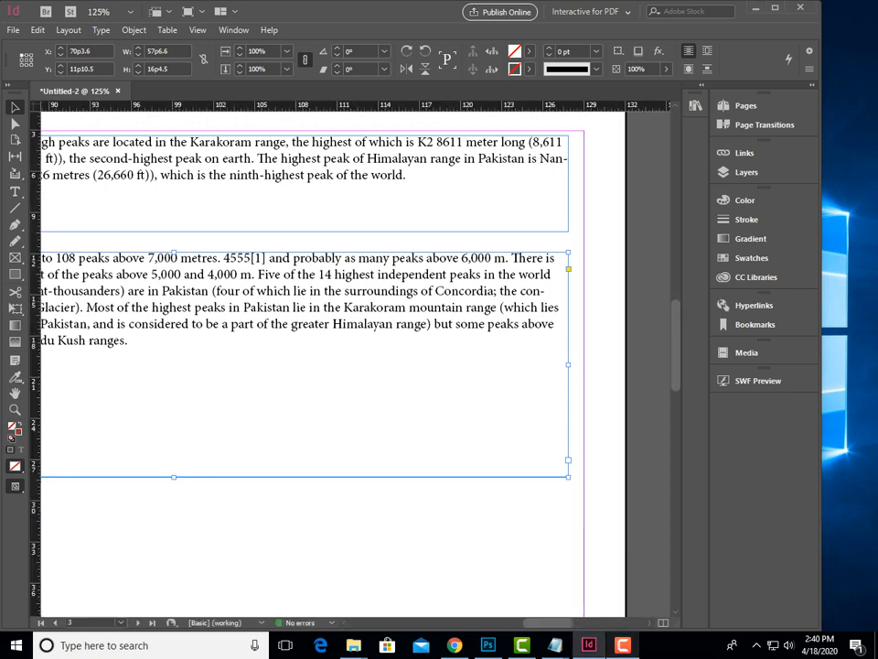
Shorten the lower page 3 text frame to a height of about 8p5.7 and deselect it
{"action": "scroll", "coordinate": [311, 366], "scroll_direction": "down", "scroll_amount": 2}
{"action": "scroll", "coordinate": [311, 366], "scroll_direction": "up", "scroll_amount": 4}
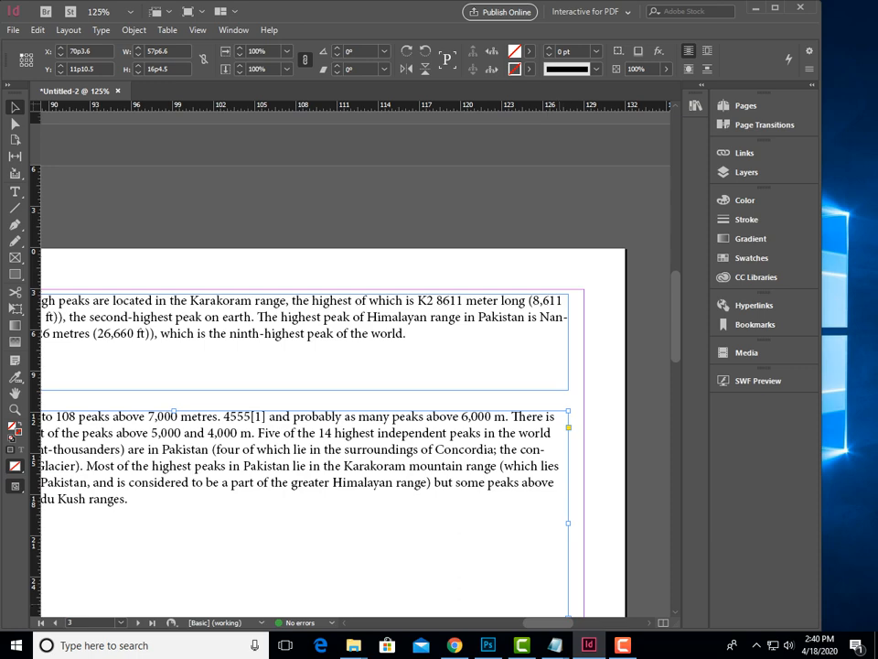
{"action": "scroll", "coordinate": [357, 384], "scroll_direction": "left", "scroll_amount": 5}
{"action": "scroll", "coordinate": [356, 384], "scroll_direction": "right", "scroll_amount": 2}
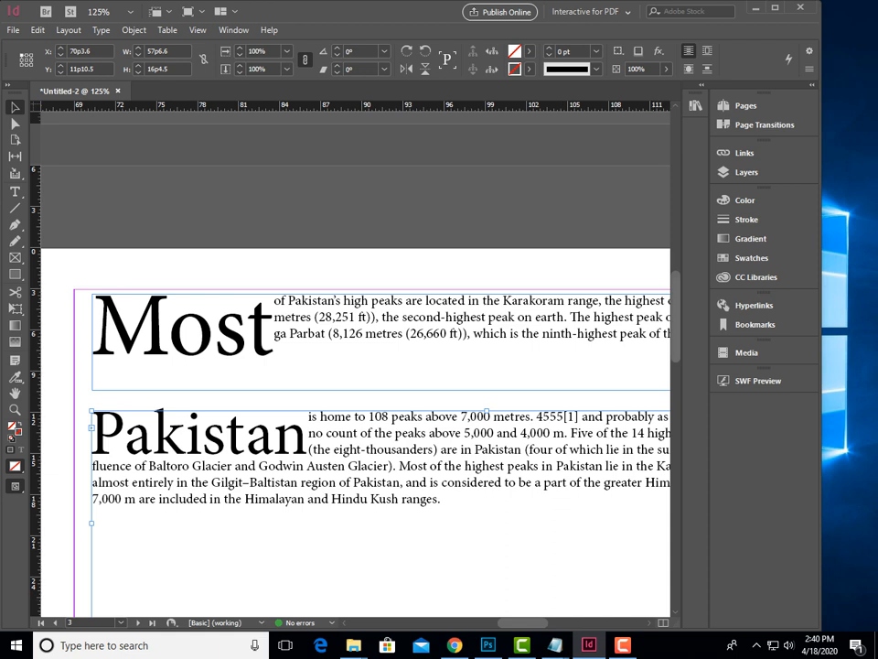
{"action": "scroll", "coordinate": [357, 366], "scroll_direction": "down", "scroll_amount": 5}
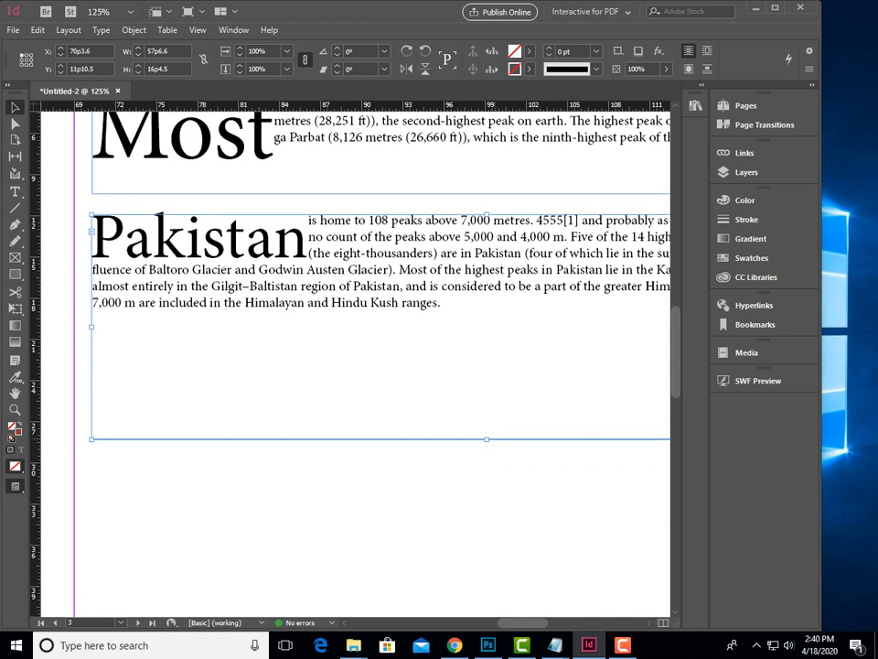
{"action": "left_click_drag", "start_coordinate": [485, 439], "coordinate": [486, 331]}
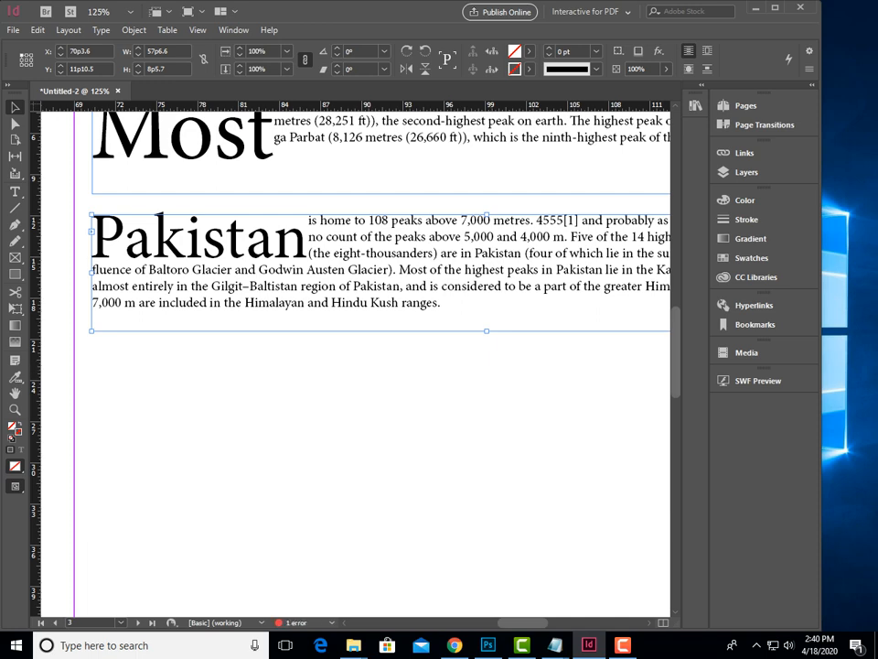
{"action": "scroll", "coordinate": [357, 365], "scroll_direction": "down", "scroll_amount": 4}
{"action": "scroll", "coordinate": [357, 366], "scroll_direction": "up", "scroll_amount": 6}
{"action": "scroll", "coordinate": [356, 365], "scroll_direction": "up", "scroll_amount": 4}
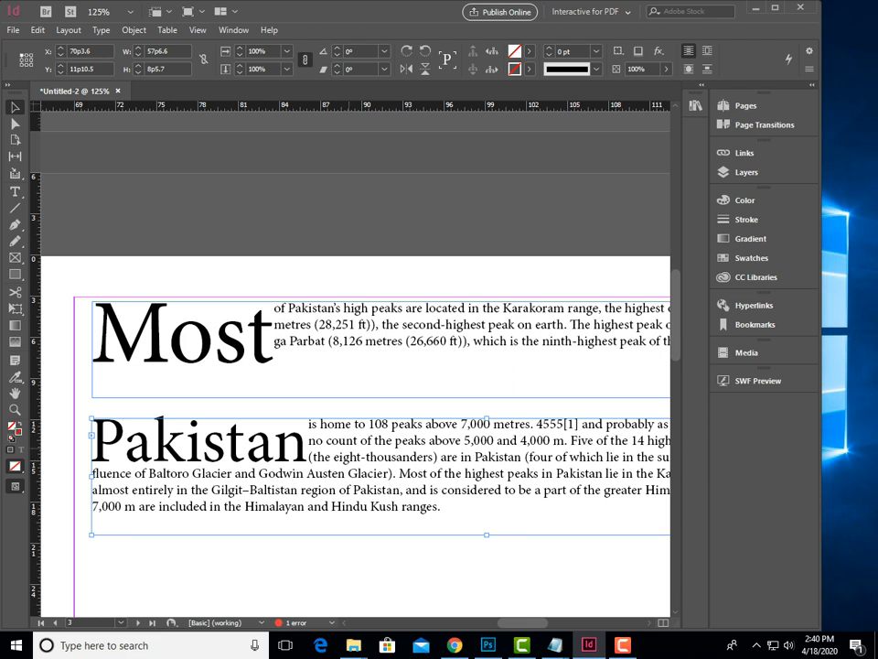
{"action": "key", "text": "ctrl+shift+a"}
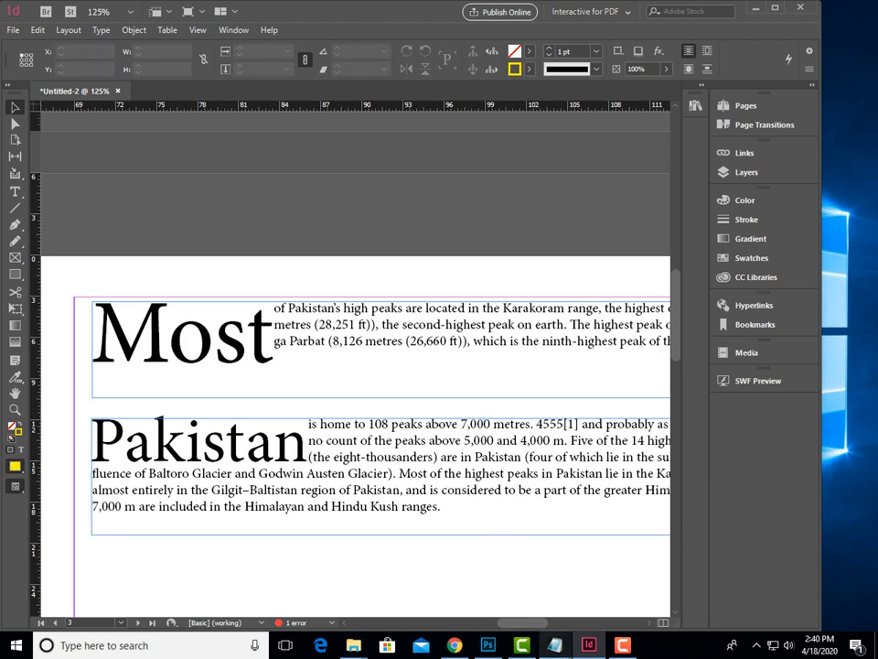
{"action": "mouse_move", "coordinate": [554, 645]}
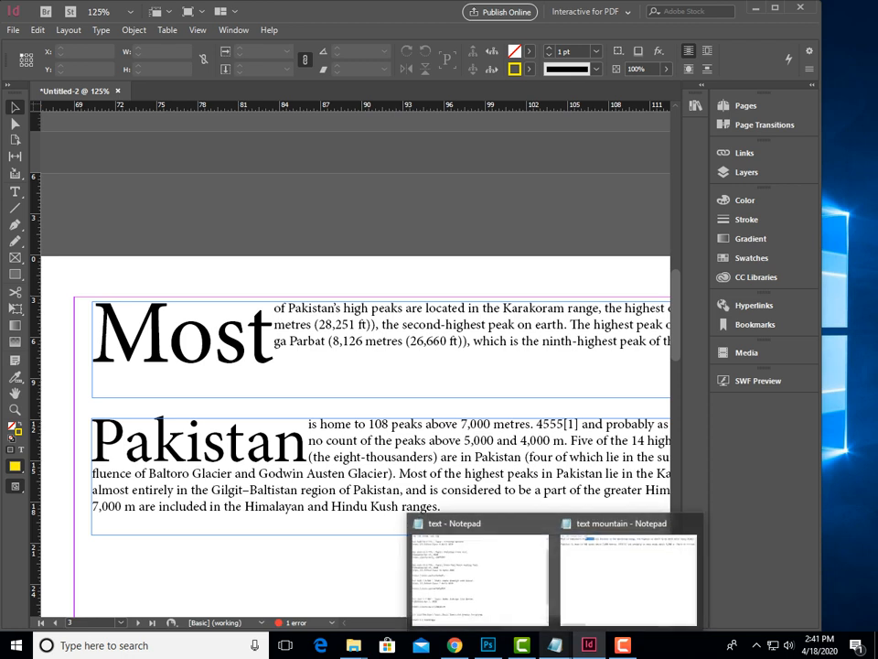
{"action": "mouse_move", "coordinate": [623, 644]}
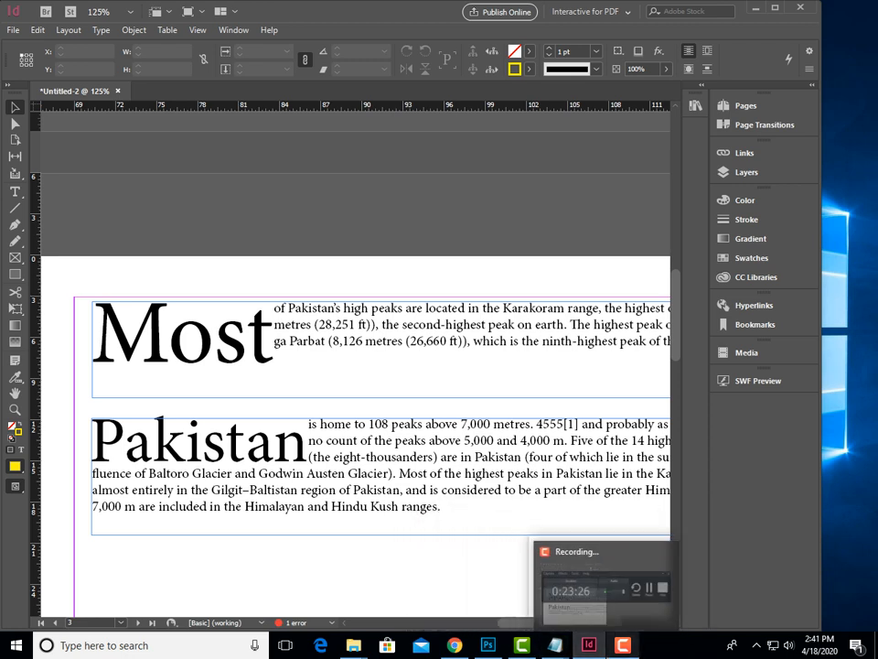
{"action": "left_click", "coordinate": [623, 645]}
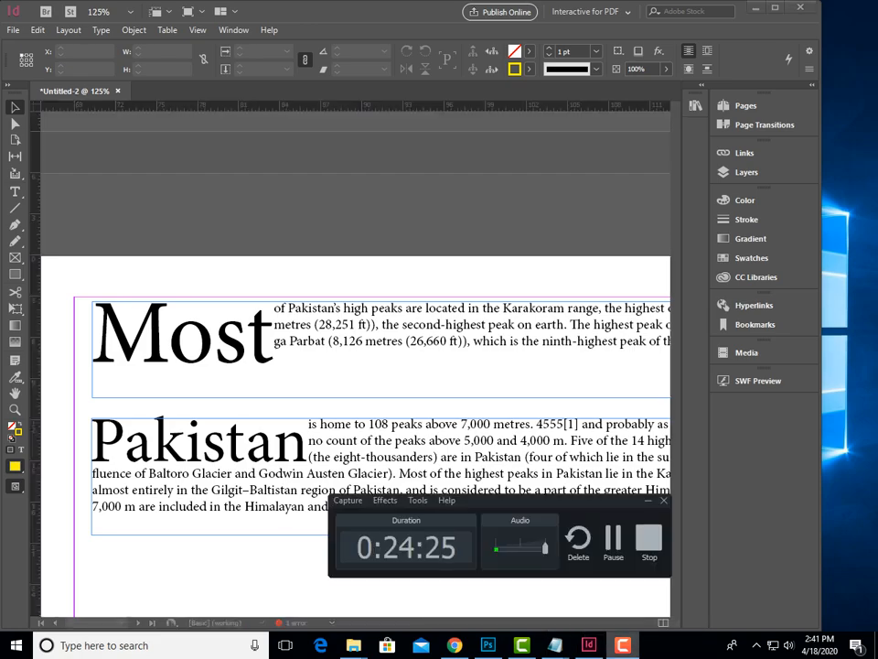